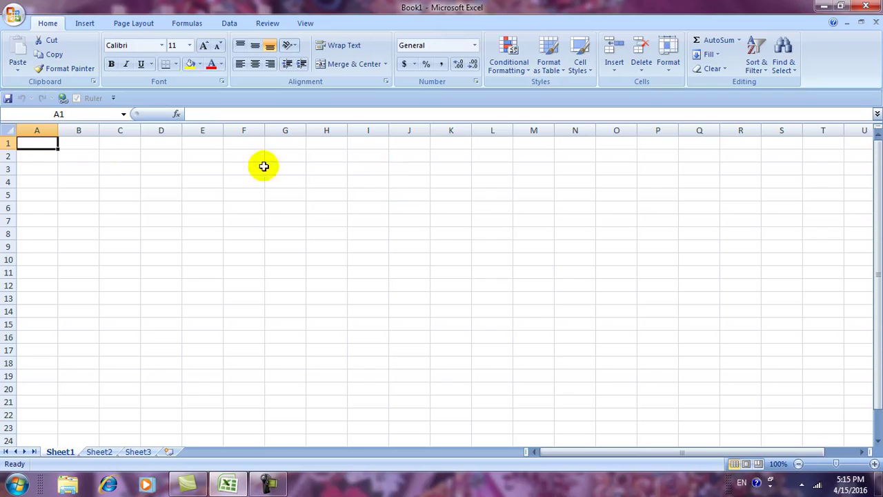
Explore the sheet with arrow keys, jumping to the last row, column XFD and back to A1.
left_click(33, 144)
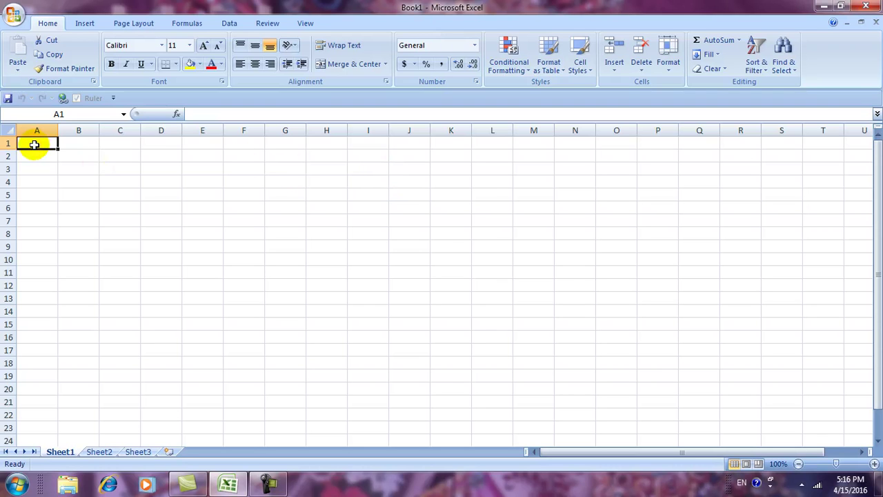
key("Right")
key("Right")
key("Right")
key("Right")
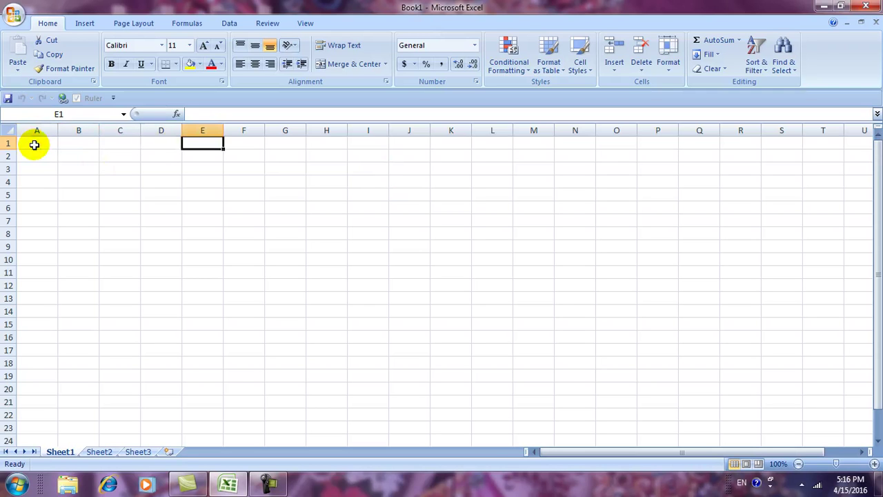
key("Right")
key("Right")
key("Right")
key("Right")
key("Right")
key("Right")
key("Right")
key("Right")
key("Right")
key("Right")
key("Right")
key("Left")
key("Right")
key("Right")
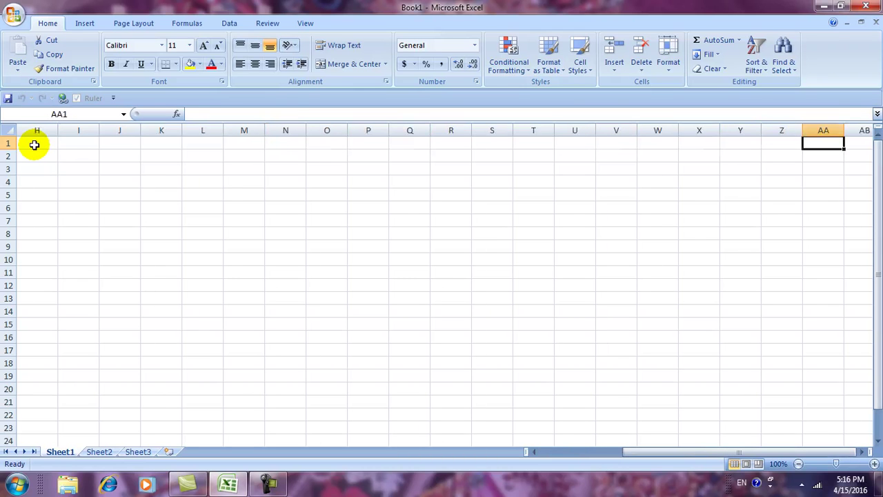
key("Right")
key("Right")
key("Right")
key("Right")
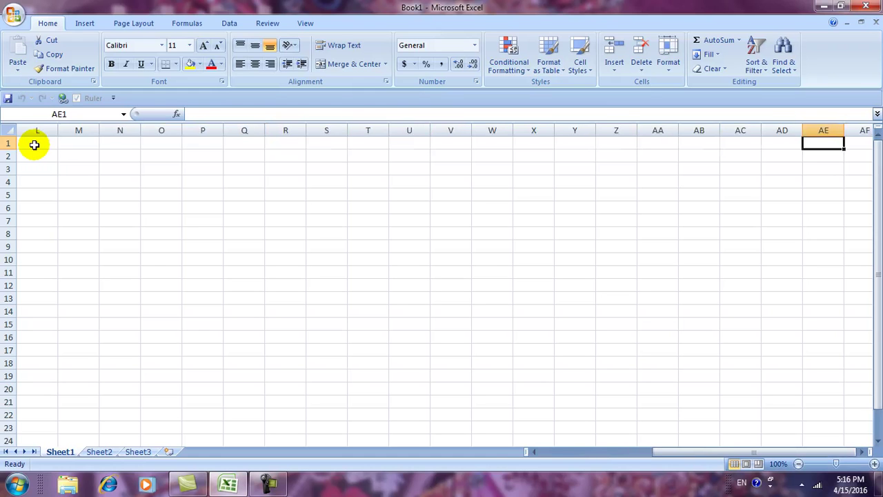
key("Right")
key("Right")
key("Right")
key("Right")
key("Right")
key("Right")
key("Right")
key("Right")
key("Right")
key("Right")
key("Right")
key("Right")
key("Right")
key("Right")
key("Right")
key("Right")
key("Right")
key("Right")
key("Right")
key("Right")
key("Right")
key("Right")
key("Right")
key("Right")
key("Left")
key("Left")
key("Left")
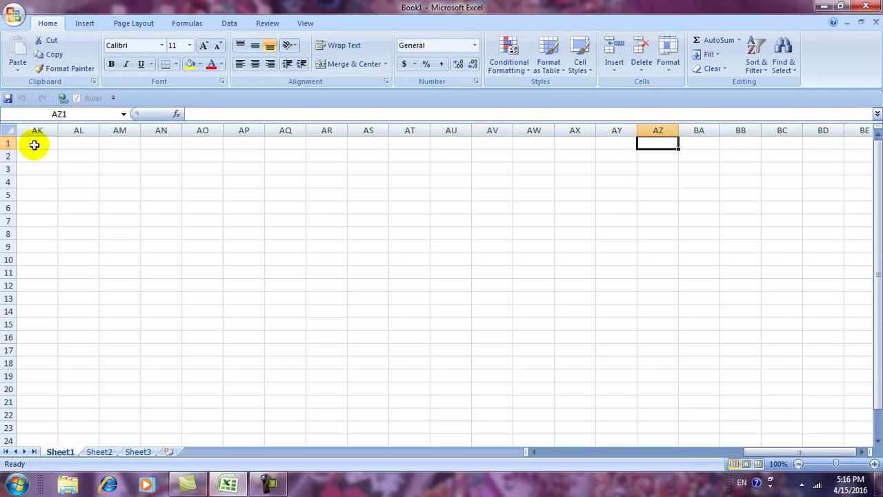
key("Right")
key("Right")
key("Right")
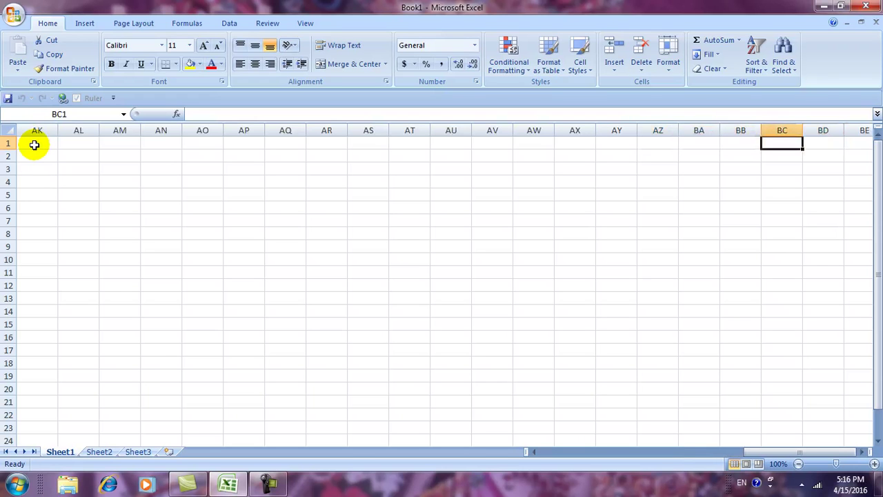
key("Right")
key("Right")
key("Right")
key("Right")
key("Right")
key("Right")
key("Right")
key("Right")
key("Right")
key("Right")
key("Right")
key("Right")
key("Right")
key("Right")
key("Right")
key("Right")
key("Right")
key("Right")
key("Right")
key("Right")
key("Right")
key("Right")
key("Right")
key("Right")
key("Left")
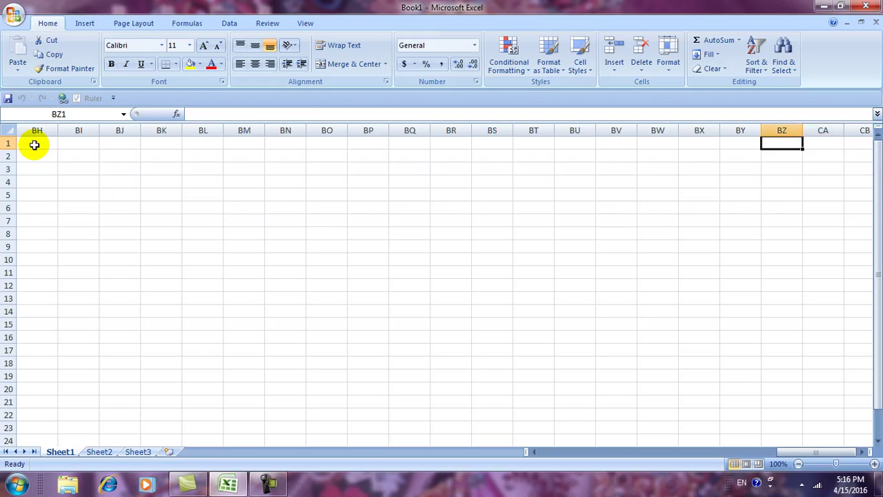
key("Right")
key("Right")
key("Right")
key("Right")
key("Right")
key("Right")
key("Right")
key("Right")
key("Right")
key("Right")
key("Right")
key("Right")
key("Right")
key("Right")
key("Right")
key("Left")
key("Left")
key("Left")
key("Left")
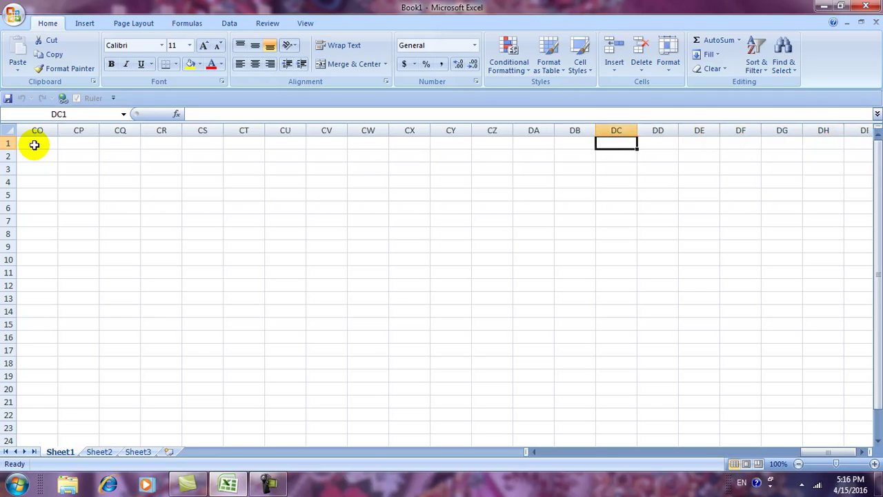
key("Left")
key("Left")
key("Left")
key("Left")
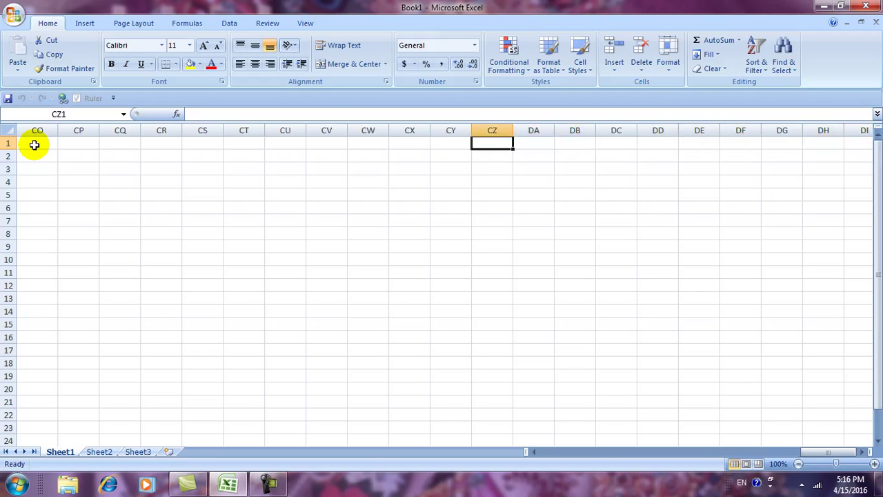
key("Right")
key("Right")
key("Right")
key("Right")
key("Right")
key("Right")
key("Right")
key("Right")
key("Right")
key("Right")
key("Right")
key("Right")
key("Right")
key("Right")
key("Right")
key("ctrl+Home")
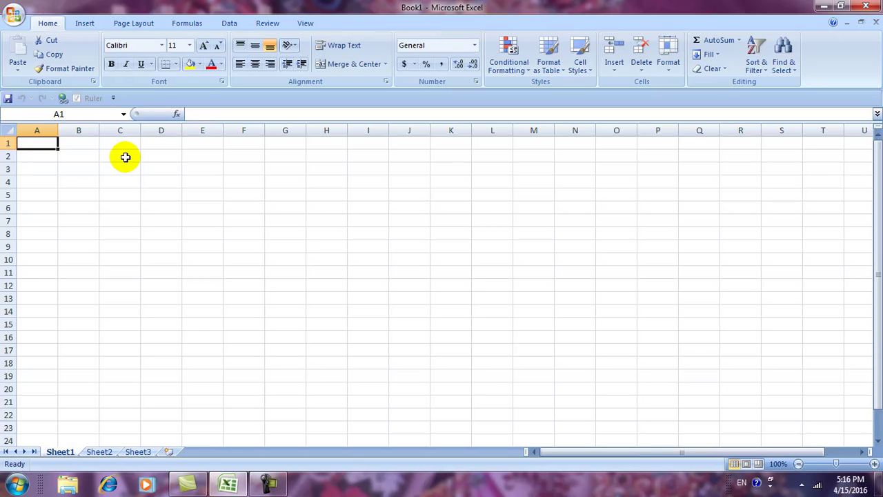
key("Down")
key("Down")
key("Down")
key("Down")
key("Down")
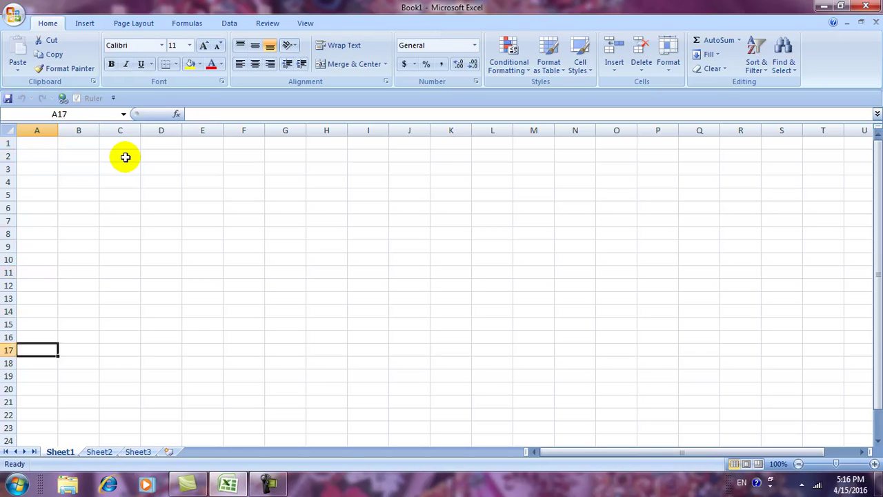
key("Down")
key("Down")
key("Down")
key("Down")
key("Down")
key("Down")
key("Down")
key("Down")
key("Down")
key("Down")
key("Down")
key("Down")
key("Down")
key("Down")
key("Down")
key("Up")
key("Up")
key("Up")
key("Up")
key("Up")
key("Up")
key("Up")
key("Up")
key("Up")
key("Up")
key("Up")
key("Up")
key("Up")
key("Up")
key("Up")
key("Up")
key("Up")
key("Up")
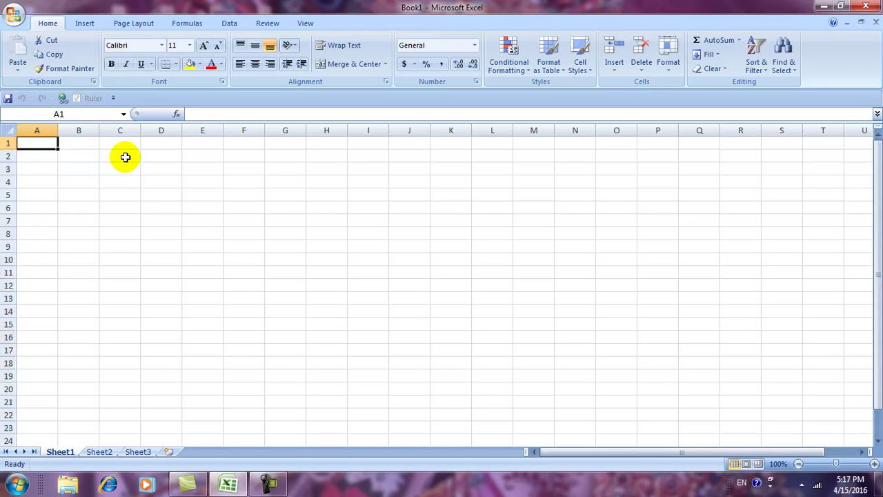
key("Right")
key("Right")
key("Right")
key("Right")
key("Right")
key("Right")
key("Right")
key("Right")
key("Right")
key("Left")
key("Left")
key("Left")
key("Left")
key("Left")
key("Left")
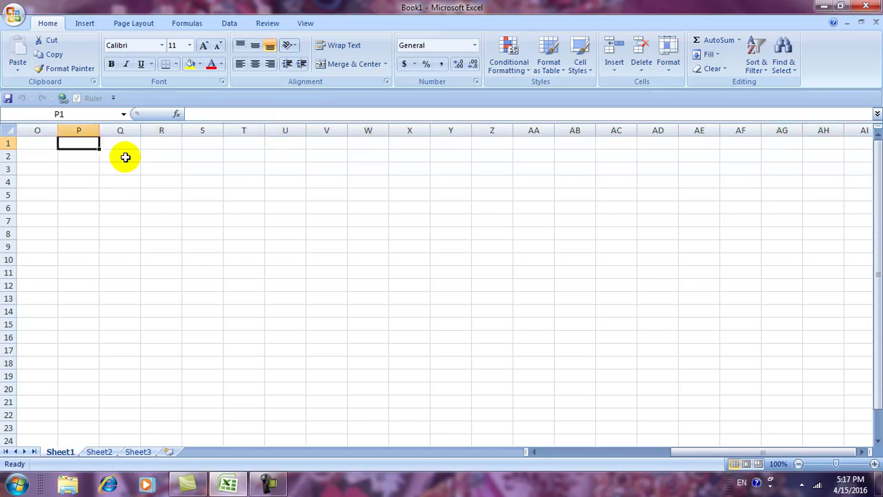
key("Left")
key("Left")
key("Left")
key("Left")
key("Left")
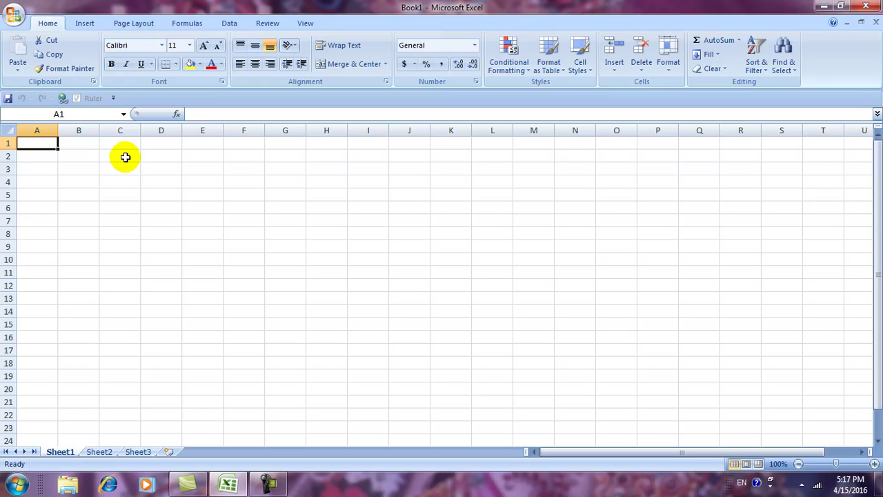
key("ctrl+Down")
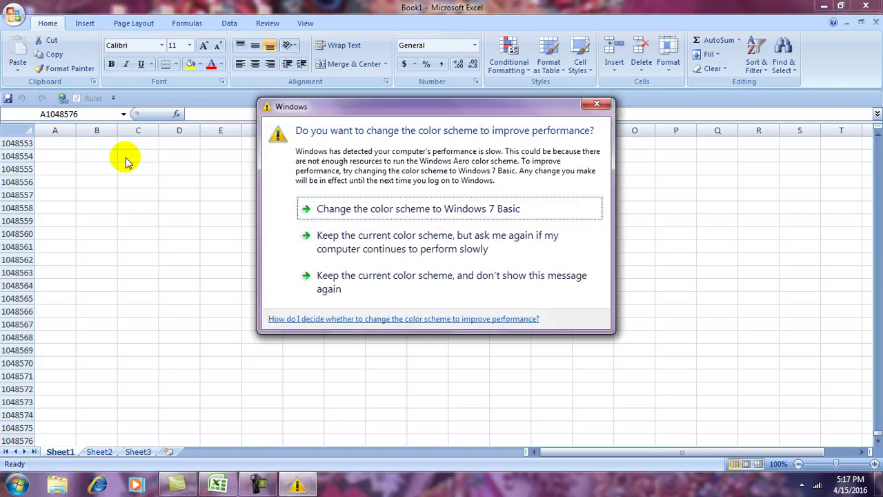
left_click(345, 209)
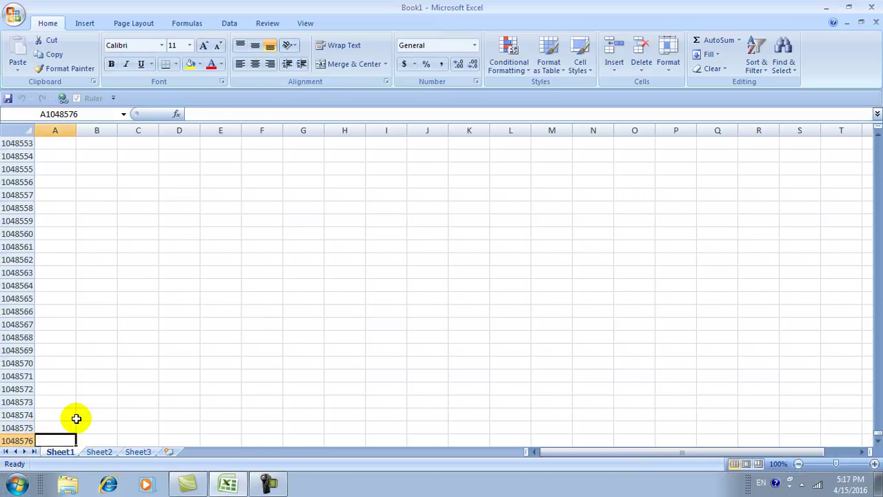
key("ctrl+Home")
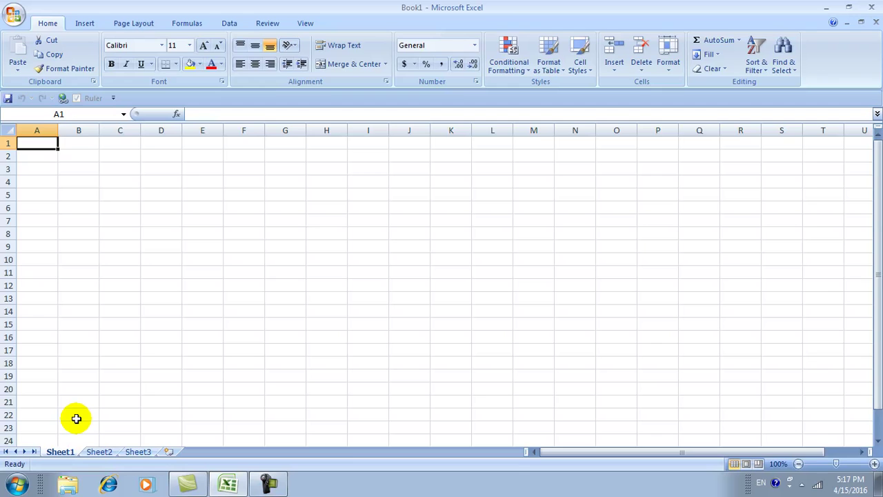
key("ctrl+Right")
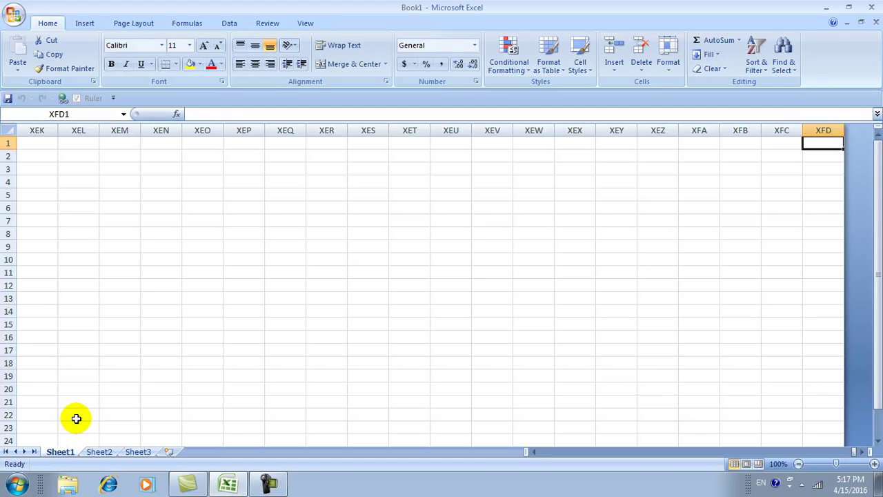
key("ctrl+Left")
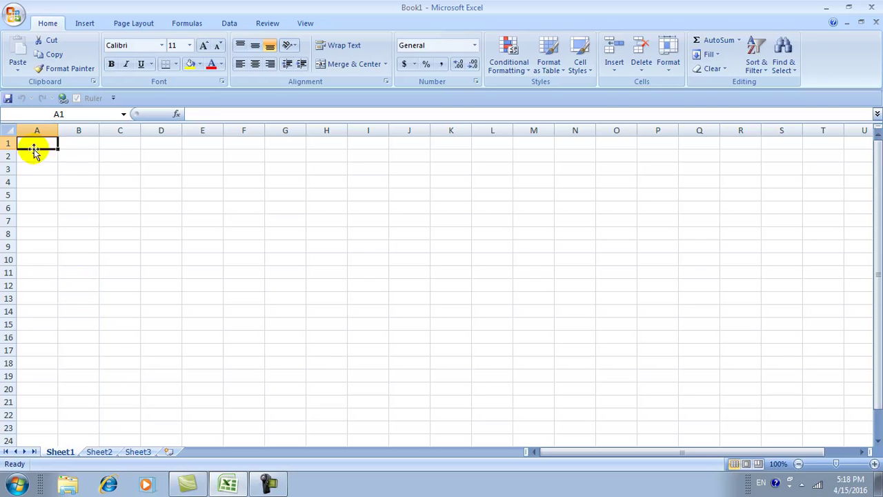
key("Right")
key("Right")
key("Right")
key("Right")
key("Right")
key("Right")
key("Right")
key("Right")
key("Right")
key("Right")
key("Right")
key("Right")
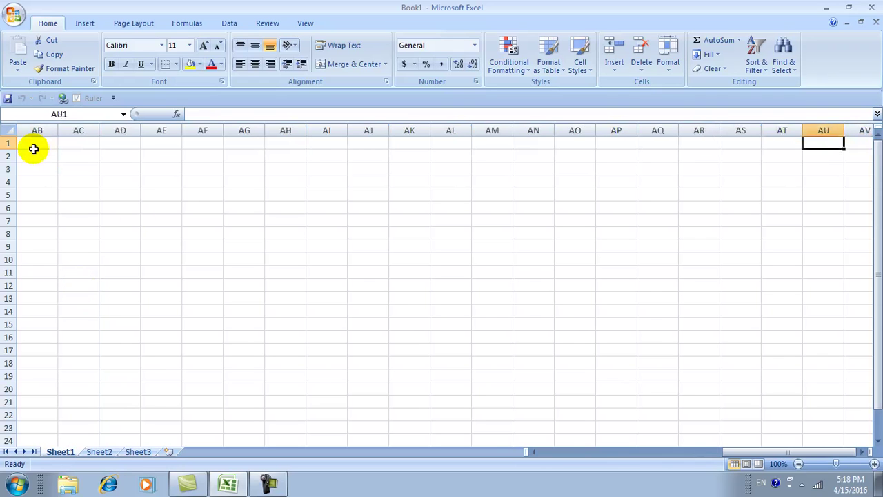
key("Left")
key("Left")
key("Left")
key("Left")
key("Left")
key("Left")
key("Left")
key("Left")
key("Left")
key("Left")
key("Left")
key("Left")
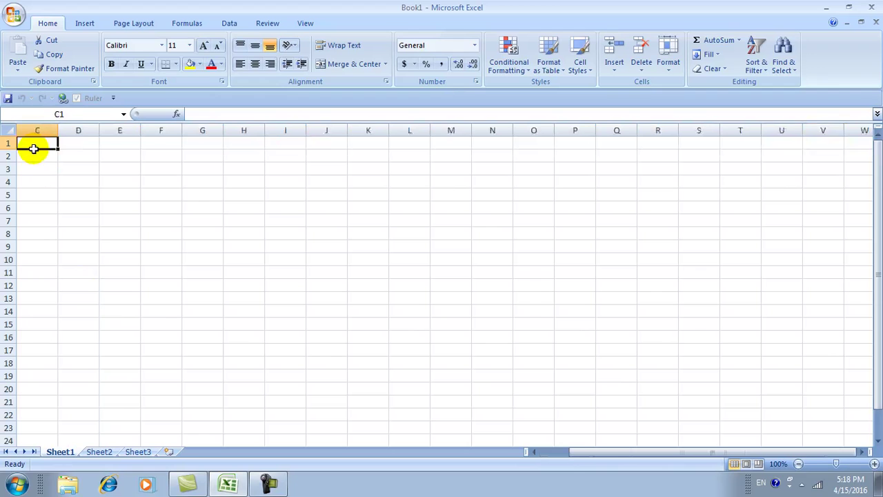
key("Left")
key("Left")
Select the whole worksheet and various cells, then return to cell A1.
left_click(198, 241)
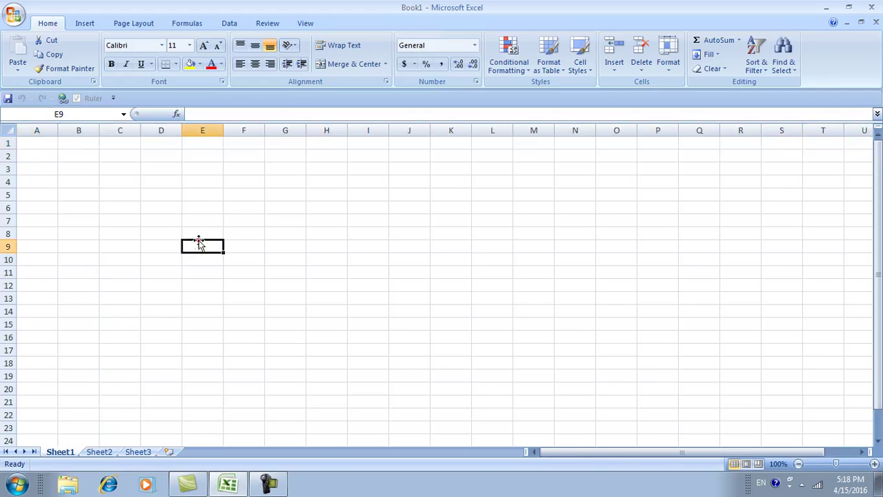
left_click(10, 131)
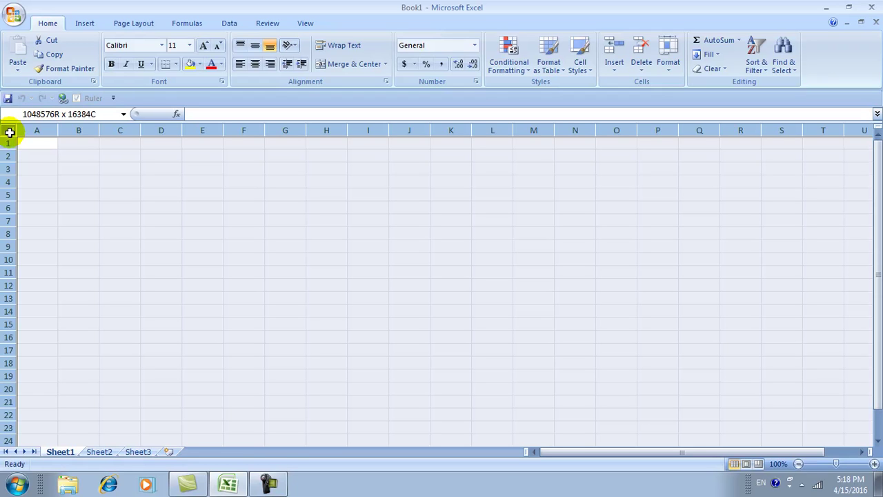
left_click(47, 167)
left_click(30, 142)
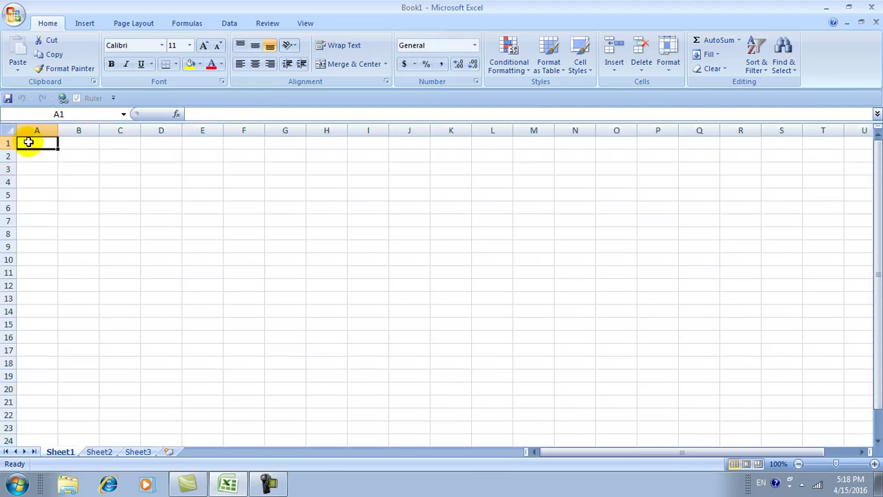
left_click(69, 166)
left_click(26, 155)
left_click(30, 142)
left_click(209, 257)
left_click(356, 258)
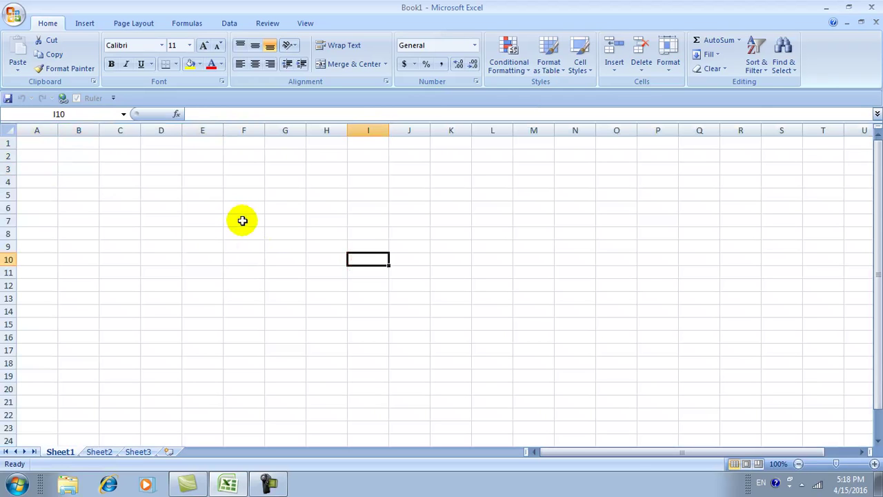
left_click(271, 488)
left_click(820, 425)
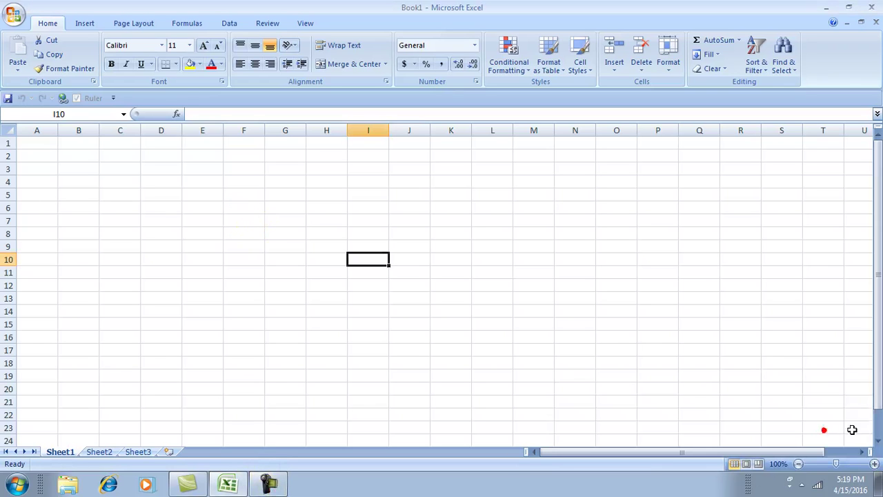
left_click(61, 191)
left_click(41, 168)
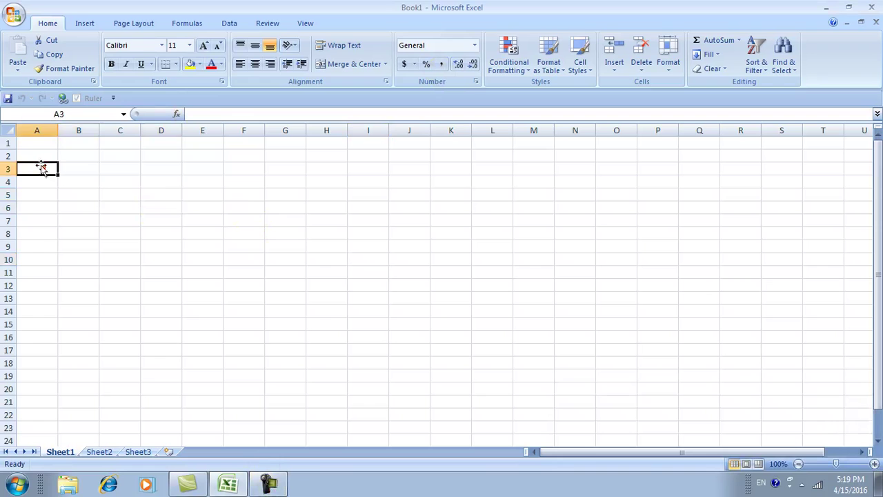
left_click(73, 157)
left_click(233, 259)
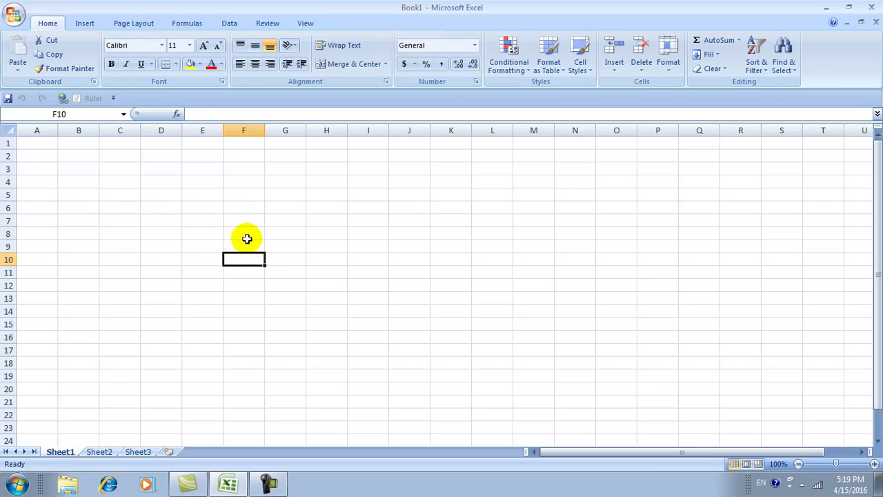
left_click(249, 234)
left_click(281, 222)
left_click(276, 193)
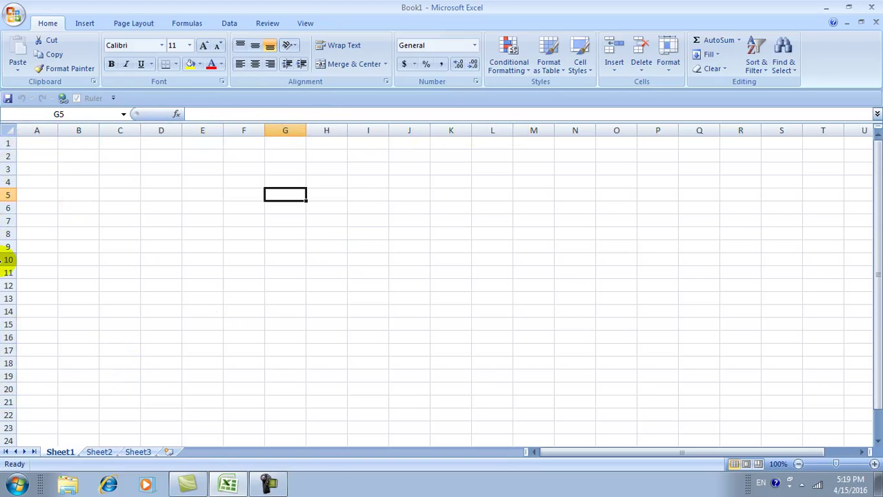
left_click(290, 153)
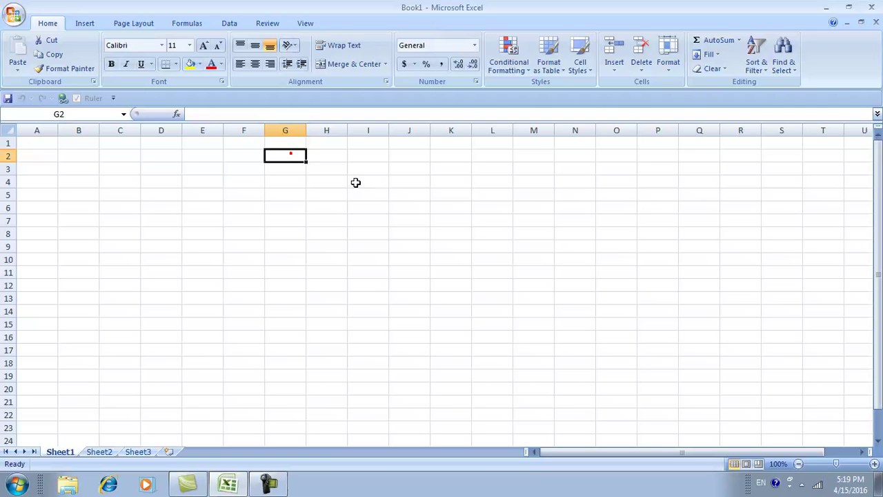
left_click(355, 182)
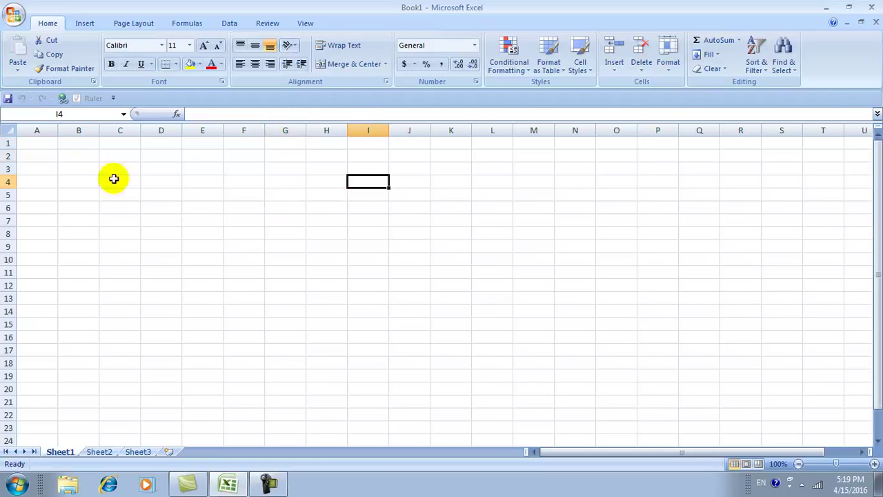
left_click(73, 181)
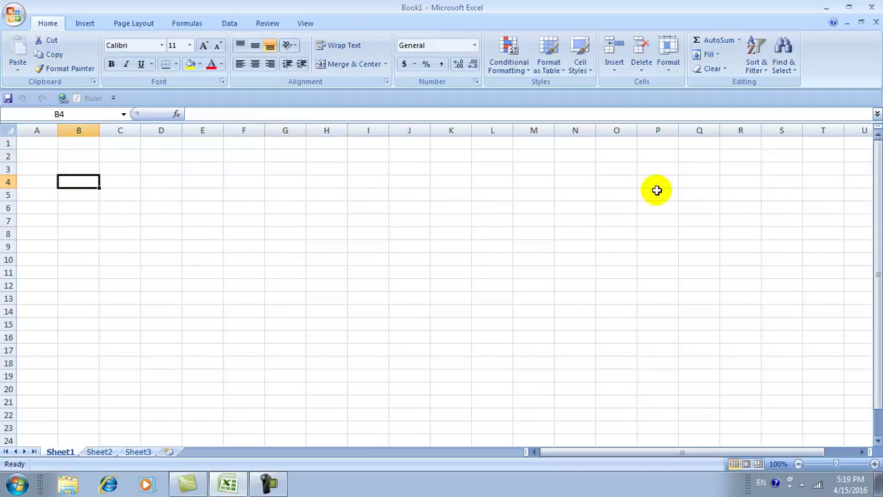
left_click(528, 153)
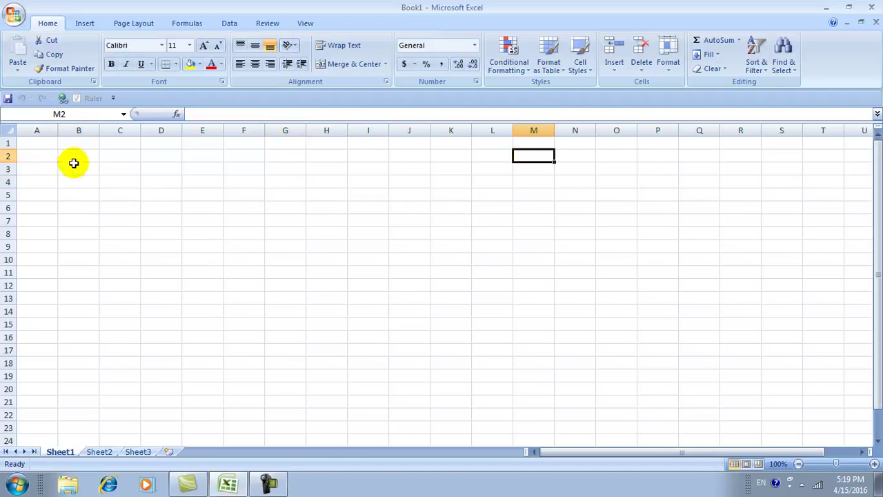
left_click(155, 233)
left_click(28, 143)
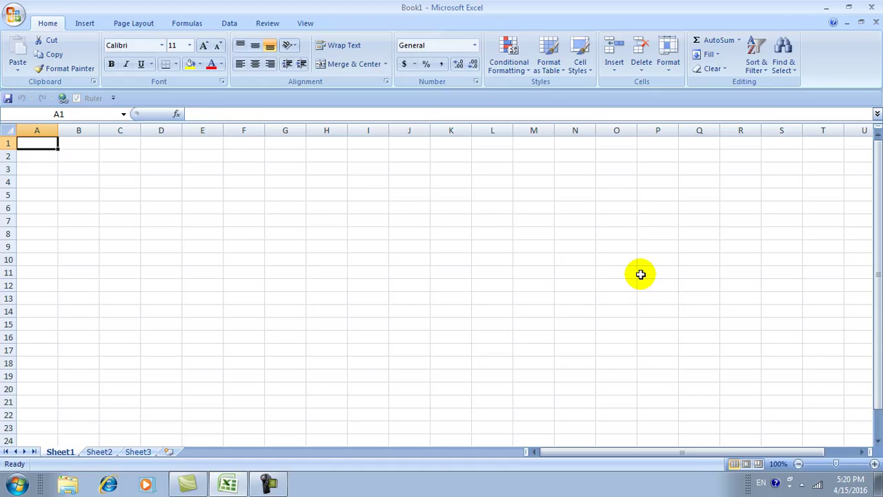
Enter the NAME heading in A1 and students A, B, C below it.
type("NAME")
key("Return")
type("A")
key("Return")
type("B")
key("Return")
type("VC")
key("BackSpace")
key("BackSpace")
type("C")
key("Up")
key("Up")
key("Up")
Add headings HINDI, ENG, MATH and TOTAL across B1 to E1.
key("Right")
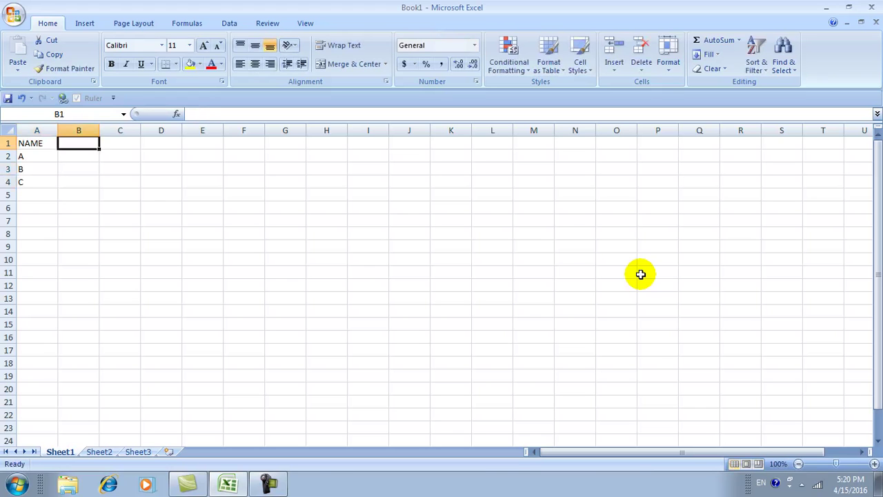
type("HINDI")
key("Tab")
type("ENG")
key("Tab")
type("MAT")
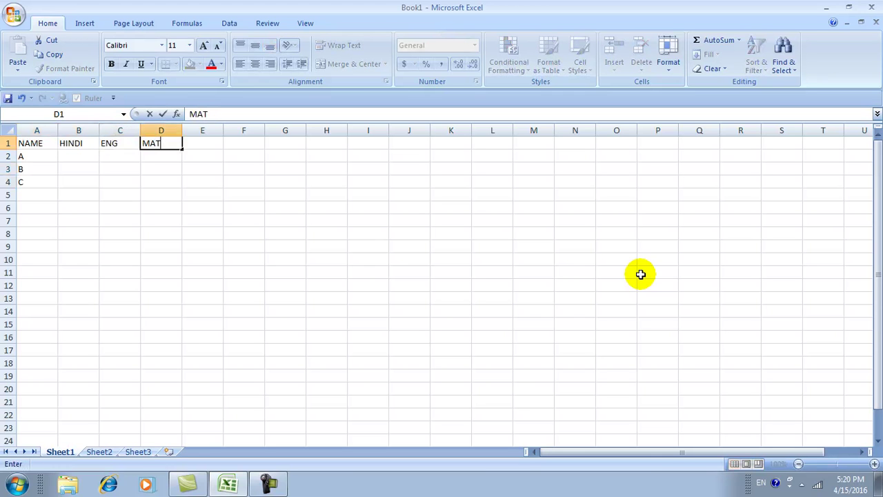
type("H")
key("Tab")
type("TOTA")
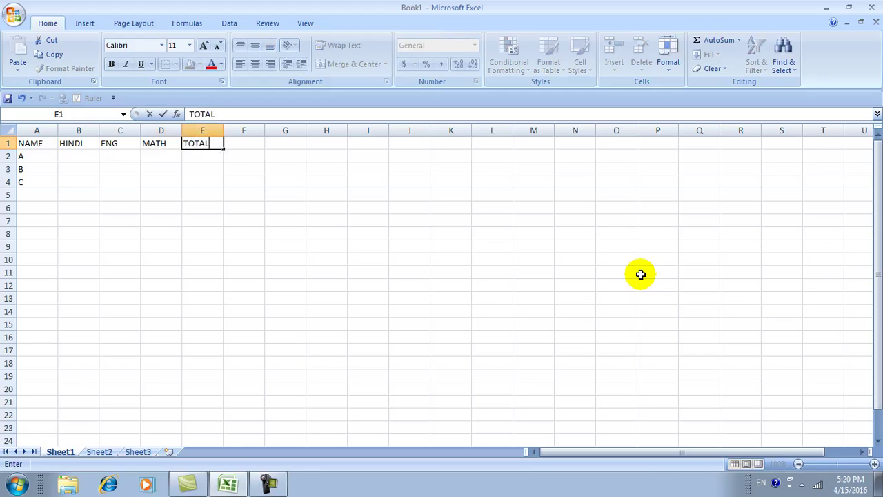
key("Return")
Enter HINDI marks 54, 65, 32 and ENG marks 74, 56, 25.
key("Left")
type("54")
key("Return")
type("65")
key("Return")
type("32")
key("Up")
key("Up")
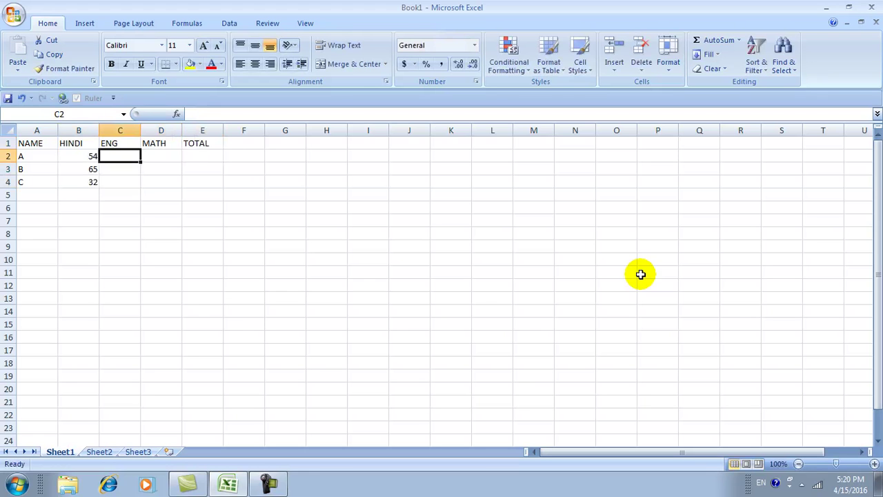
type("74")
key("Return")
type("56")
key("Return")
type("25")
key("Right")
Enter MATH marks 74, 25 and 36 for students A, B and C.
key("Up")
key("Up")
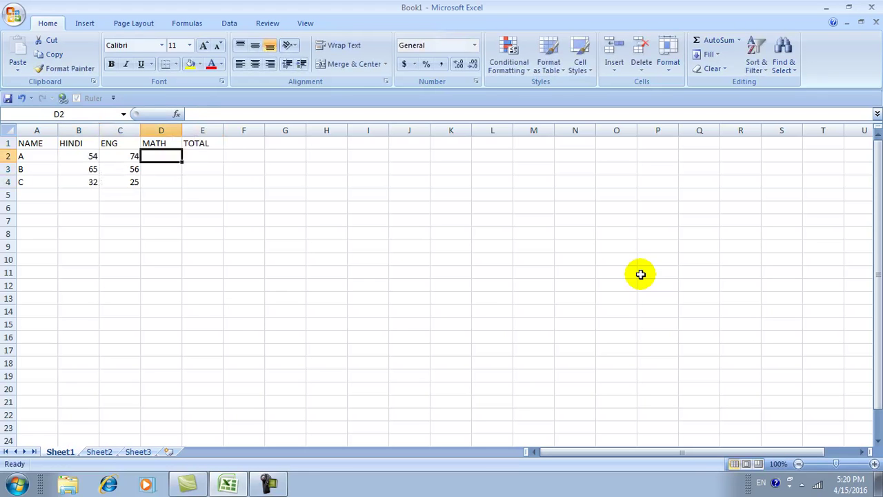
type("74")
key("Return")
type("25")
key("Return")
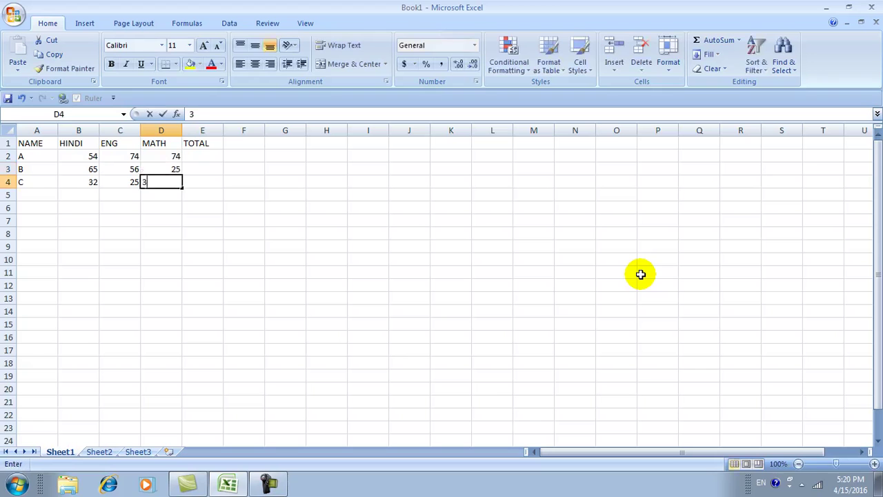
type("36")
key("Right")
Change student A's MATH mark in D2 from 74 to 25.
left_click(201, 156)
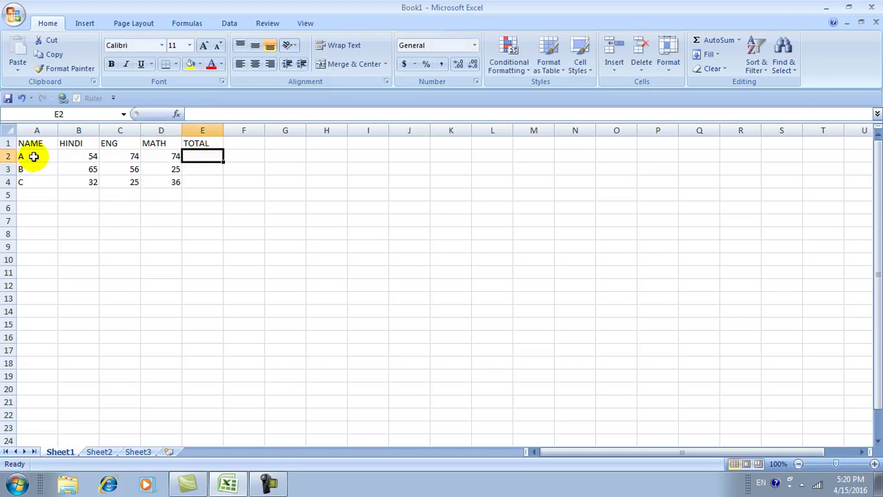
left_click(81, 158)
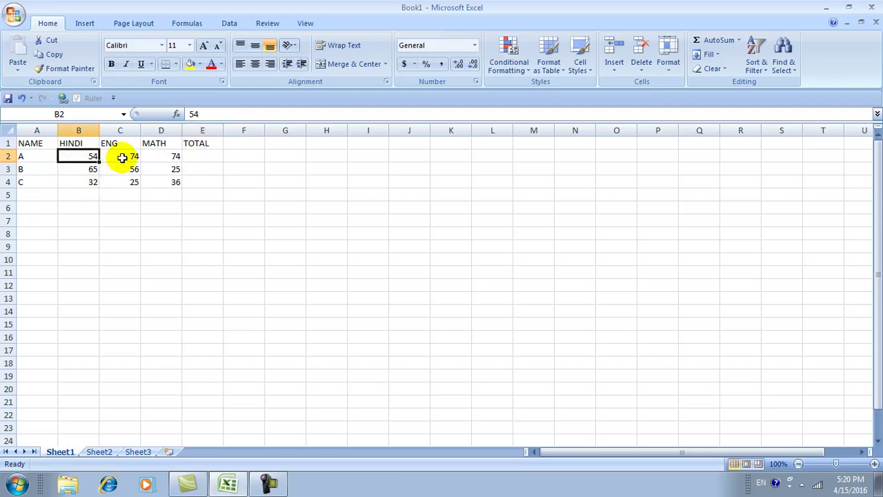
left_click(121, 158)
left_click(169, 158)
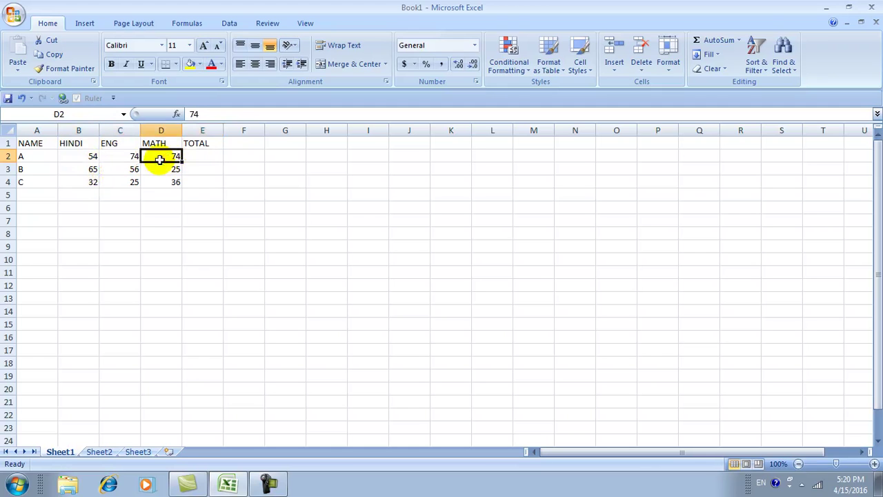
left_click(80, 157)
left_click(126, 157)
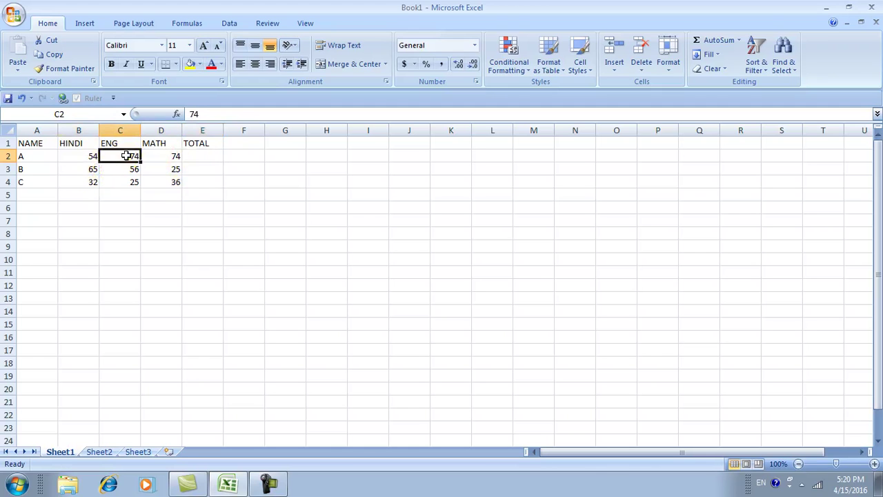
left_click(160, 158)
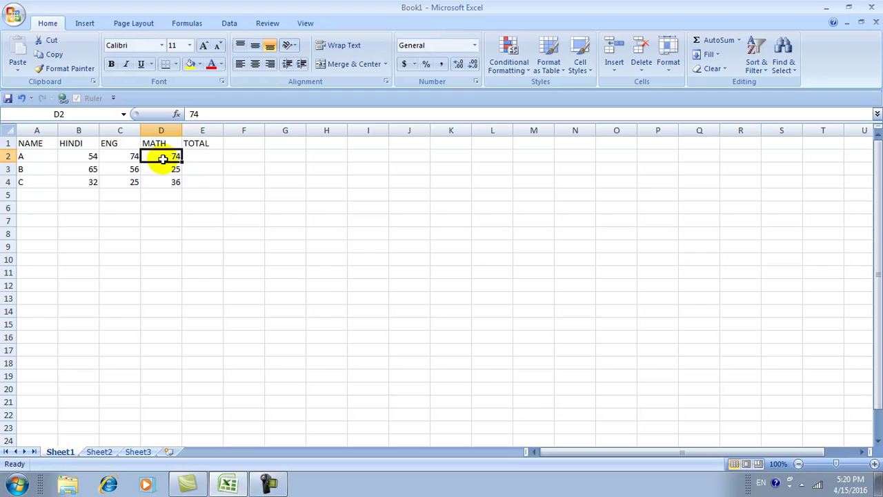
type("25")
key("Return")
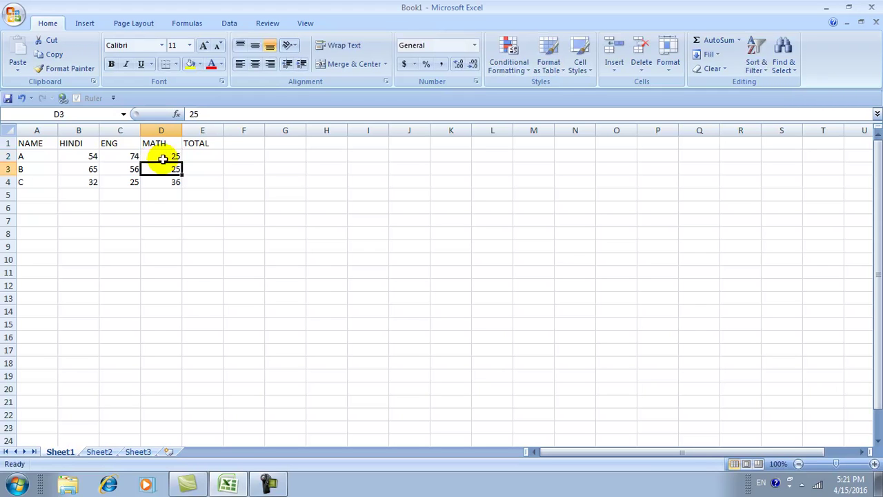
Review student A's HINDI, ENG and MATH marks, ending on TOTAL cell E2.
left_click(82, 158)
left_click(123, 158)
left_click(157, 159)
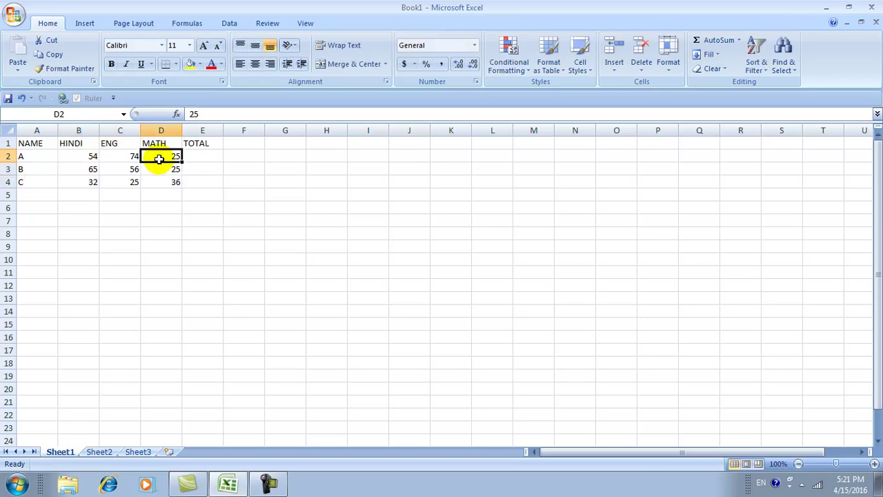
left_click(132, 157)
left_click(78, 157)
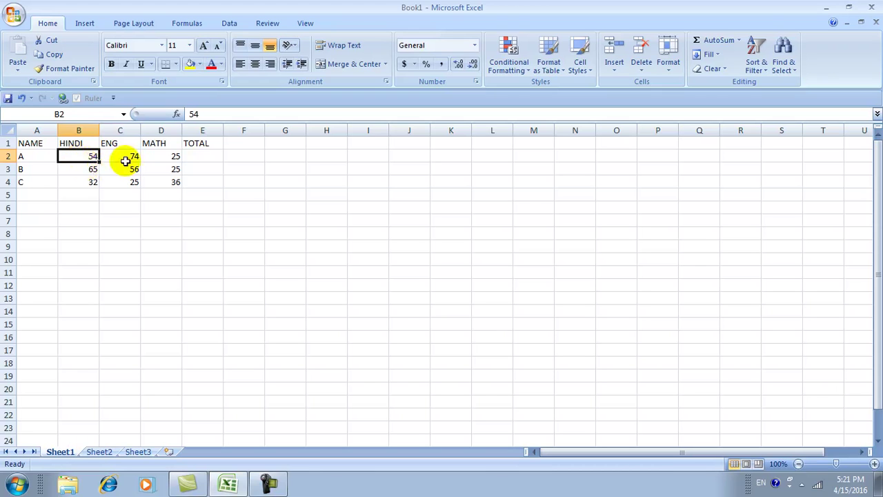
left_click(123, 157)
left_click(167, 156)
left_click(118, 156)
left_click(69, 157)
left_click(126, 156)
left_click(163, 157)
left_click(120, 157)
left_click(89, 158)
left_click(119, 156)
left_click(160, 157)
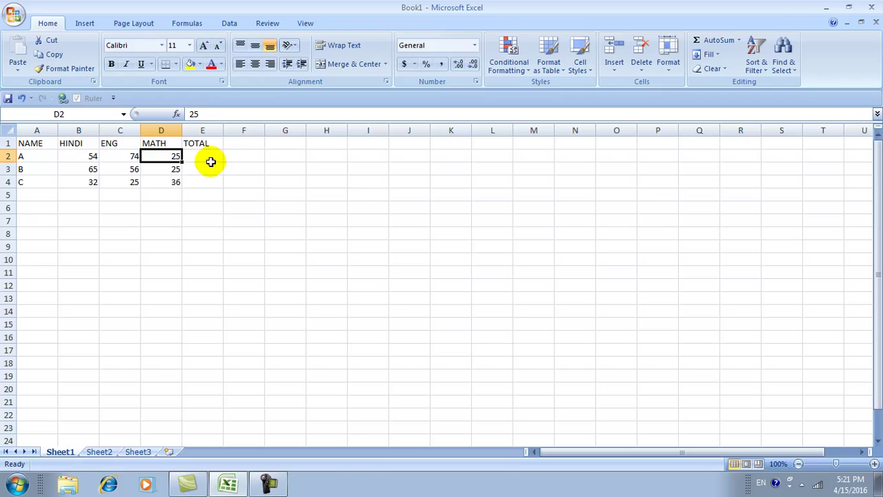
left_click(206, 158)
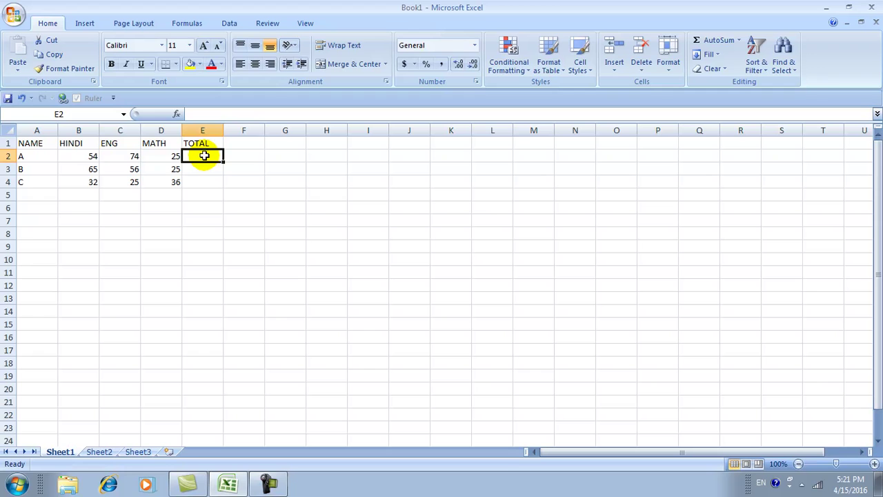
Enter =SUM(B2+C2+D2) in E2 so student A's total shows 153.
type("=SUM(")
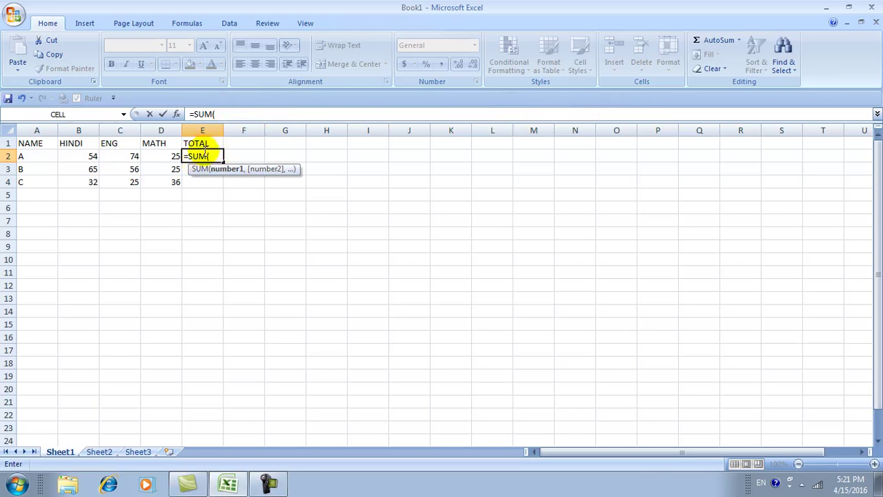
left_click(222, 115)
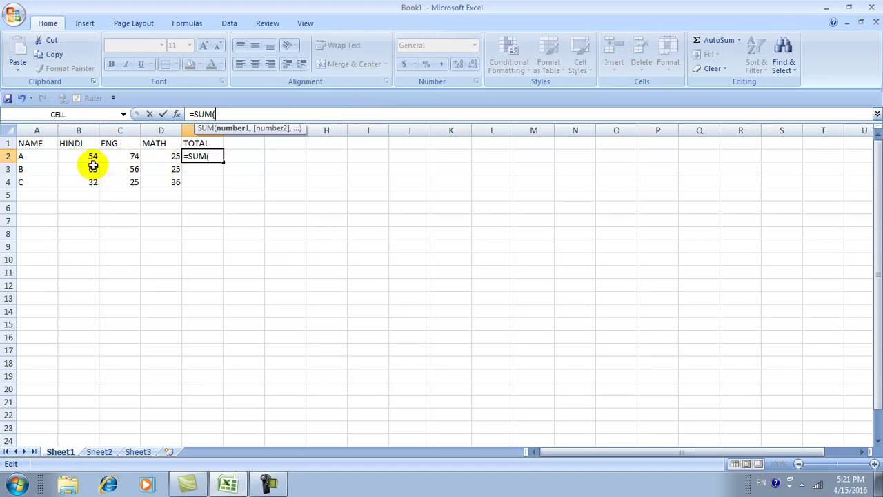
type("B2+C2+")
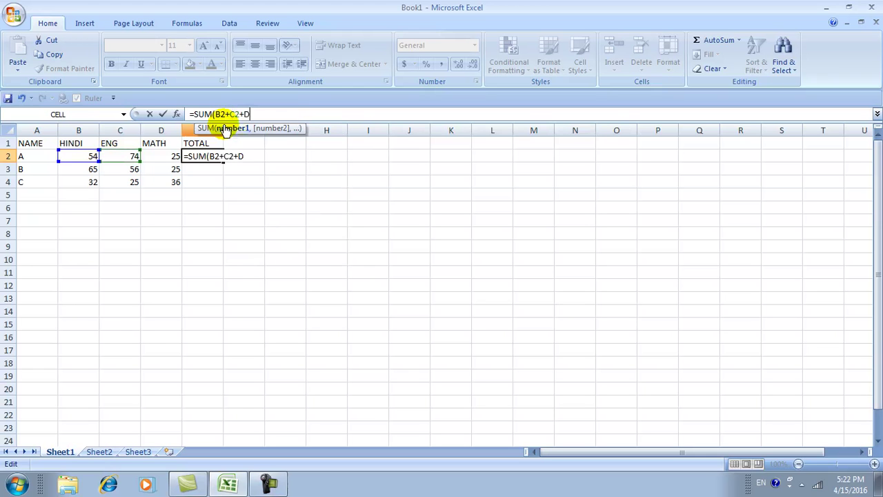
type("D2)")
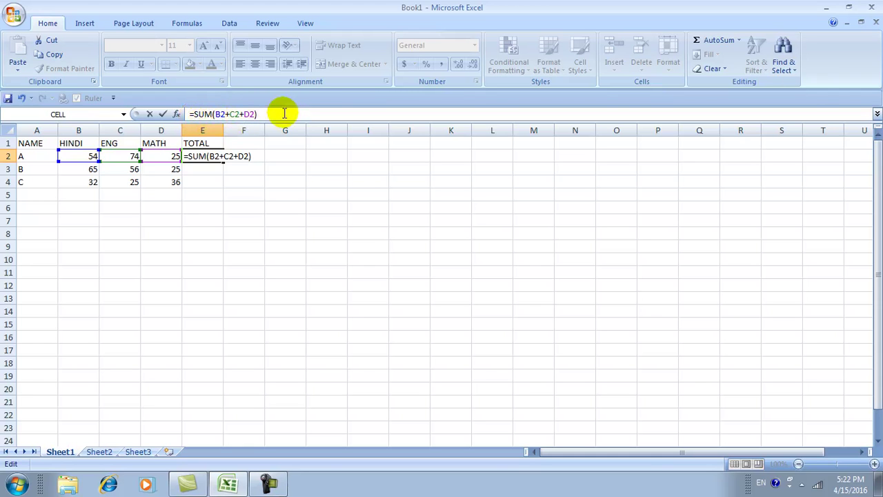
key("Return")
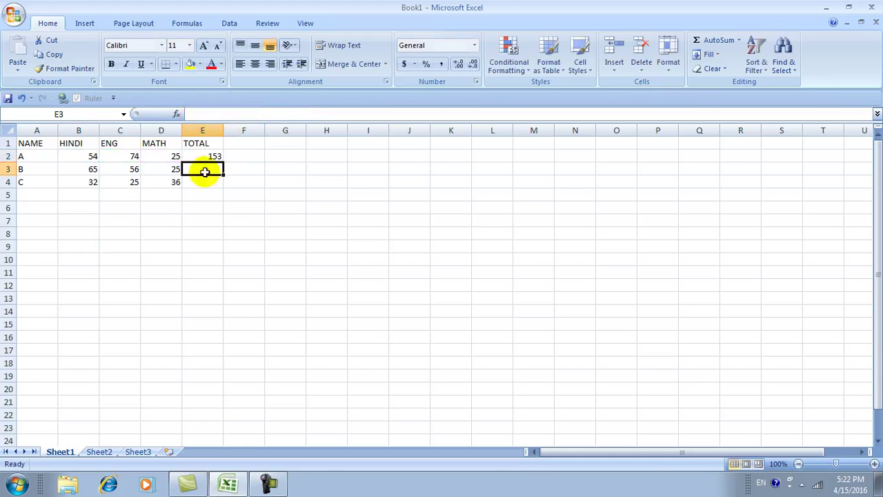
left_click(208, 156)
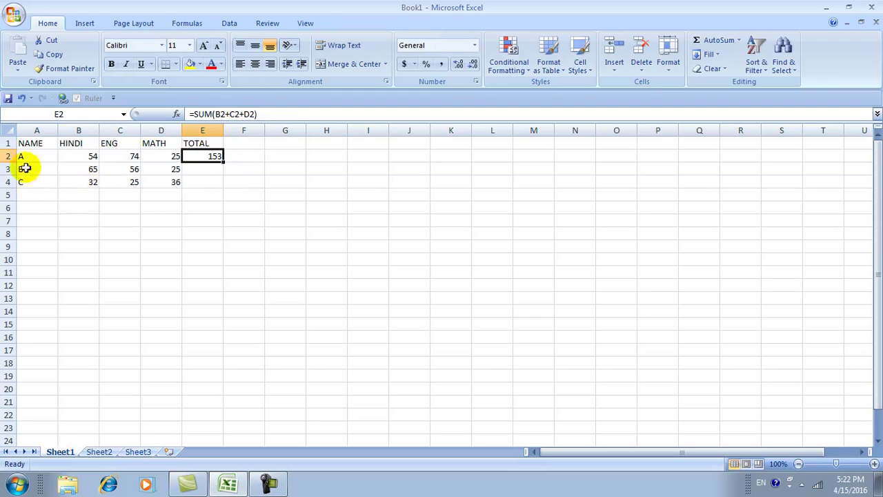
left_click(209, 169)
left_click(205, 184)
left_click(204, 168)
left_click(209, 184)
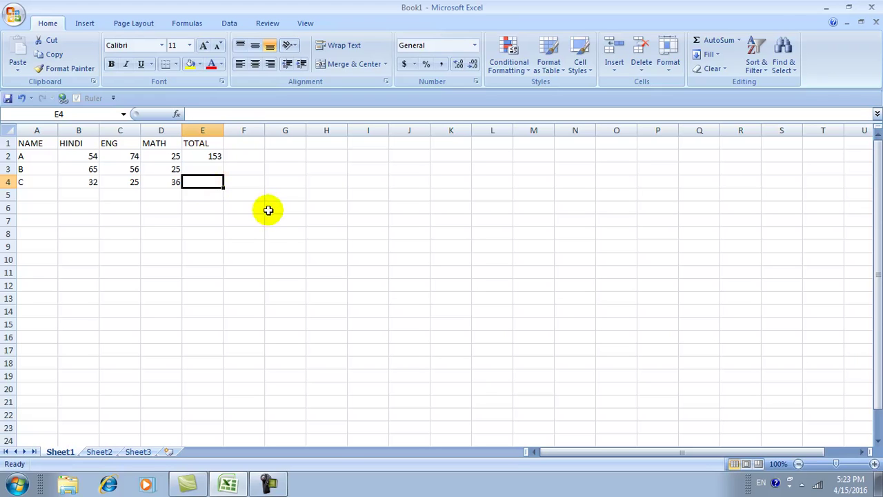
left_click(247, 218)
left_click(245, 182)
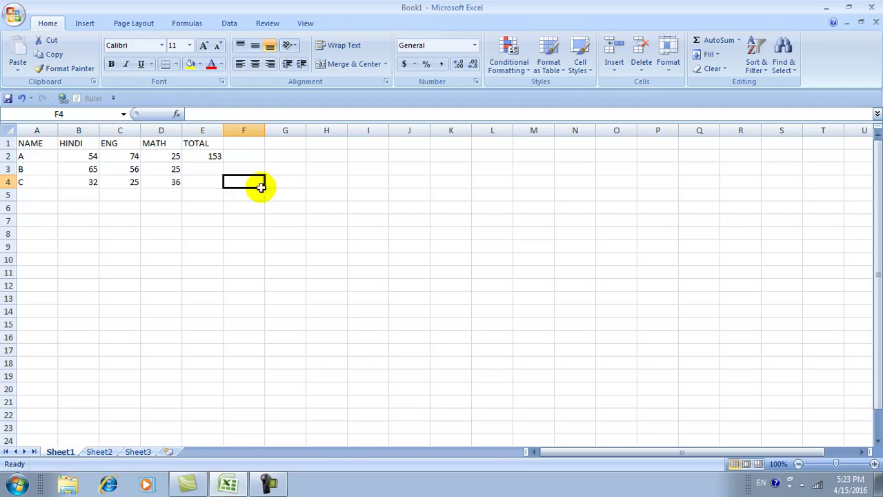
left_click(324, 247)
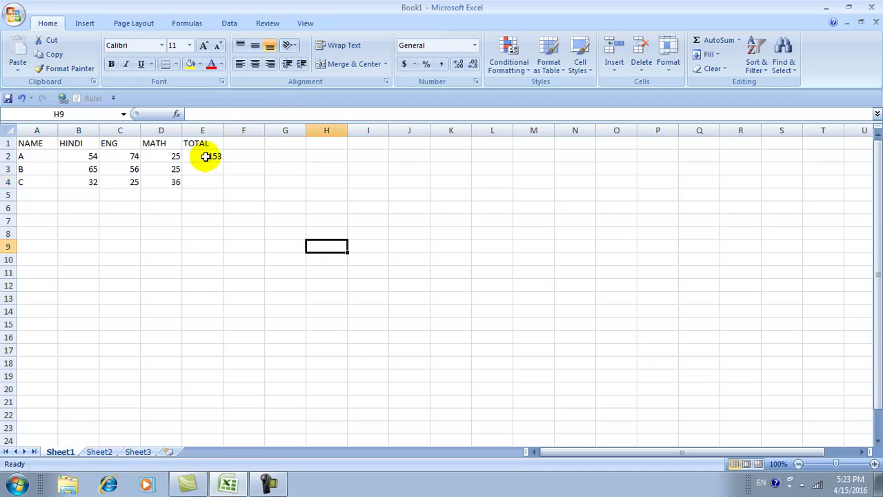
left_click(205, 156)
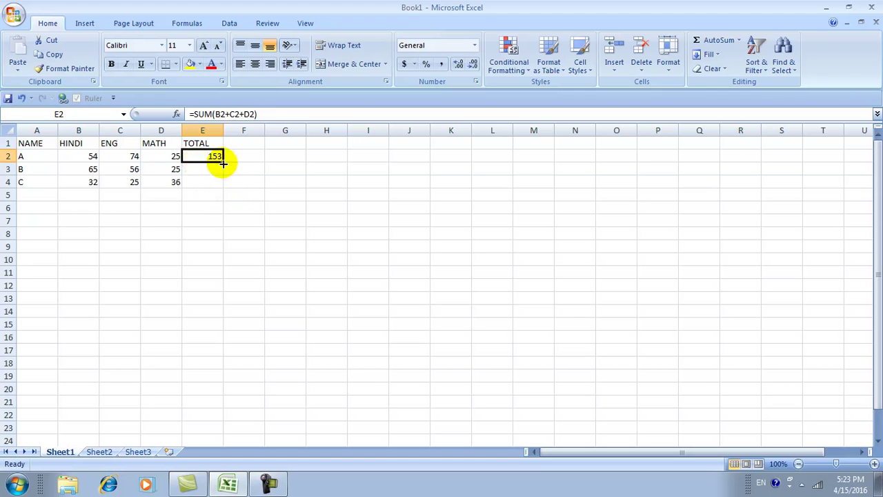
Fill E2's formula down to E4, giving totals 146 for B and 93 for C.
left_click_drag(223, 163, 224, 188)
left_click(364, 288)
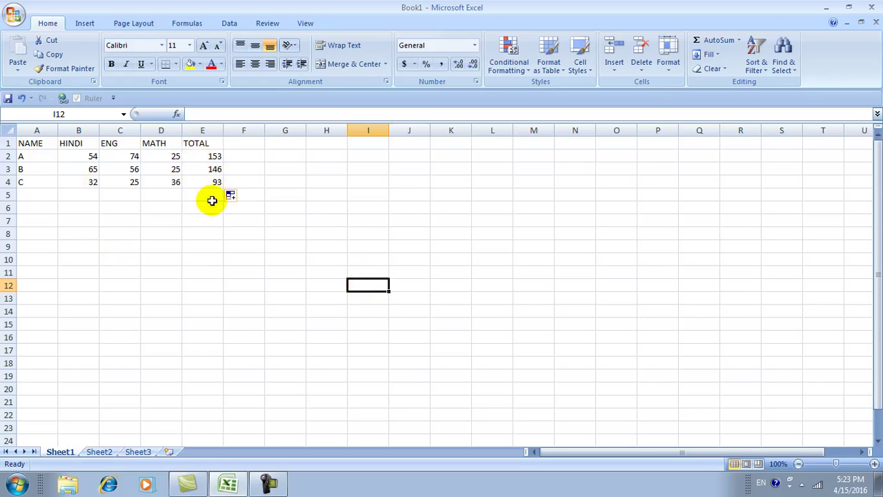
left_click(207, 156)
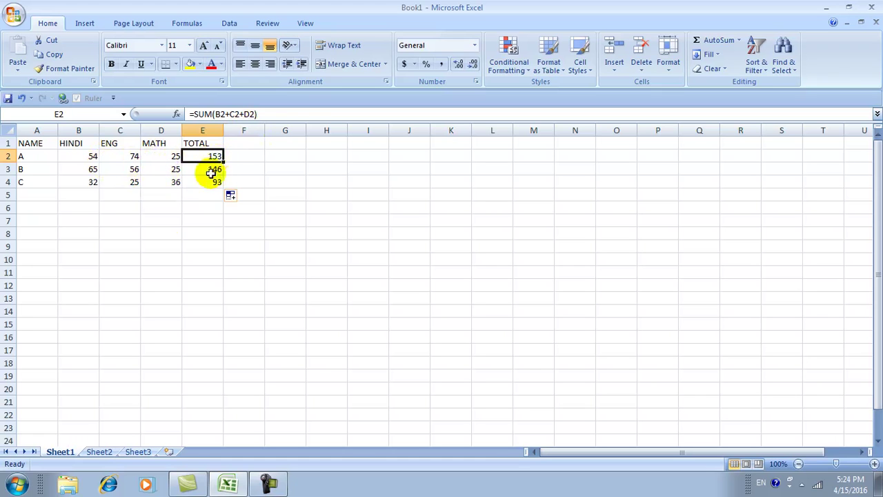
Change student A's MATH mark in D2 to 35.
left_click(150, 156)
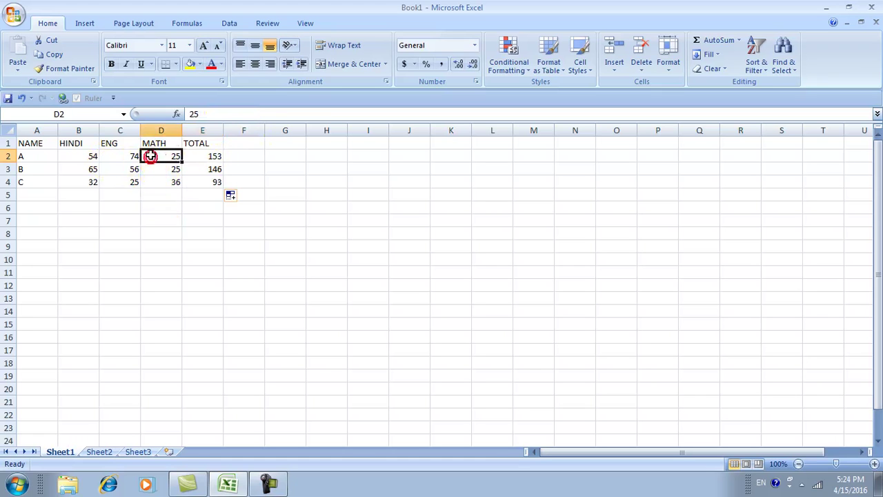
type("3")
key("Return")
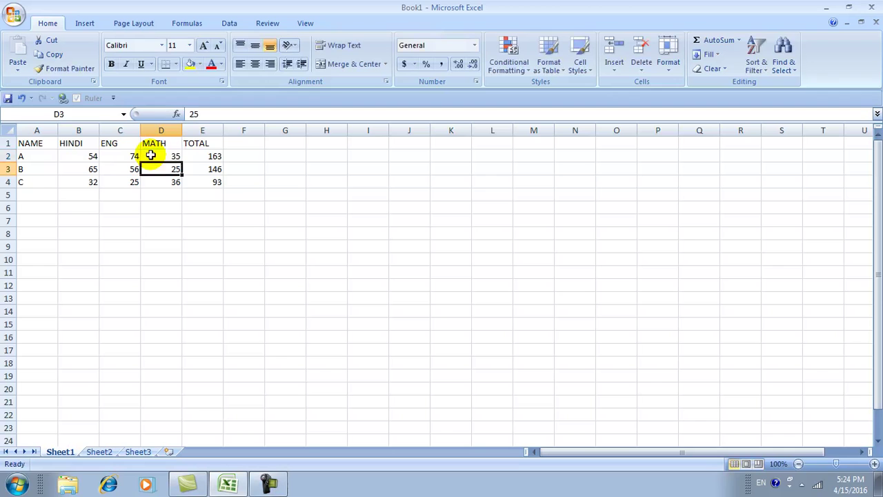
Verify A's TOTAL formula recalculated to 163 by reviewing E2 and the marks.
left_click(209, 156)
left_click(209, 156)
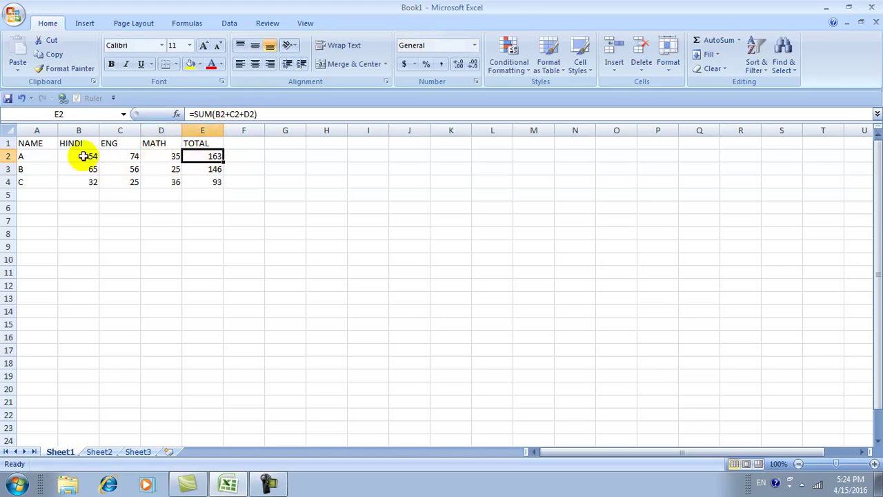
left_click(162, 156)
left_click(113, 156)
left_click(80, 156)
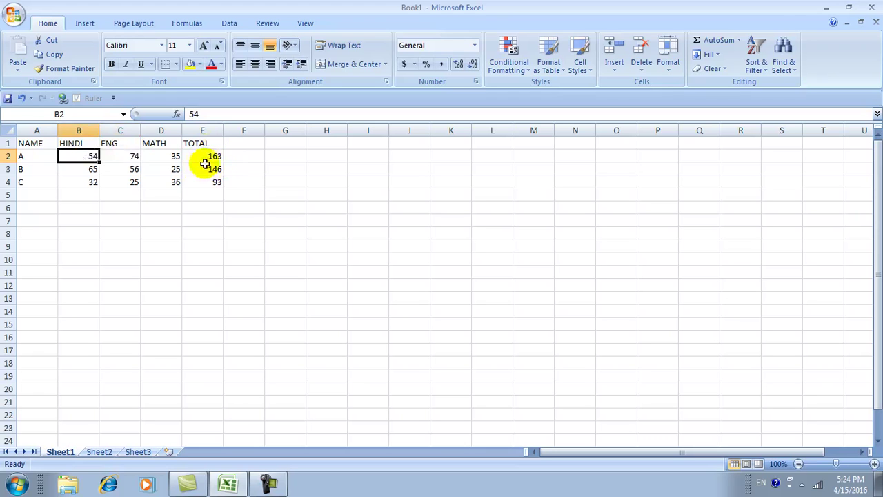
left_click(200, 144)
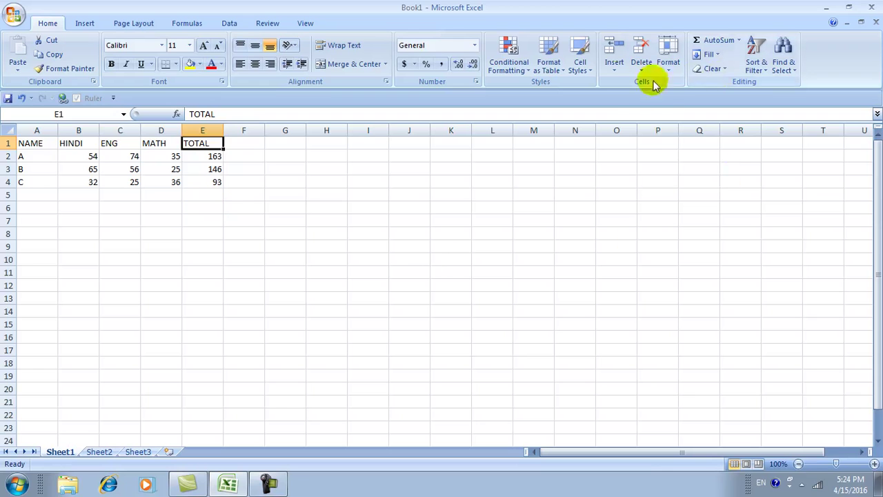
left_click(613, 73)
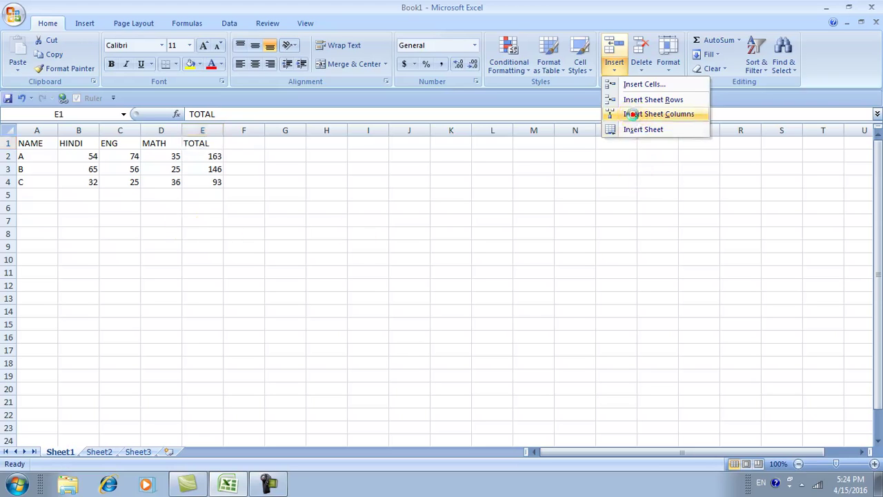
Insert an empty column E before TOTAL and head it TOTAL as well.
left_click(636, 117)
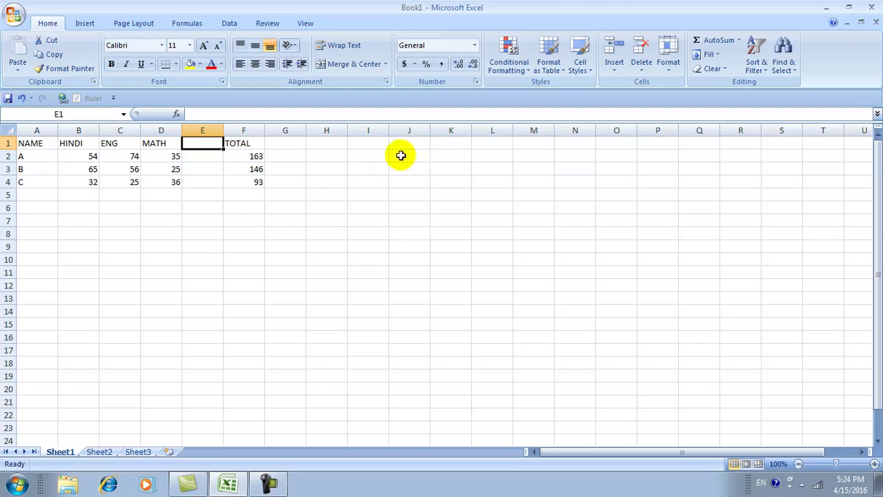
type("TOTAL")
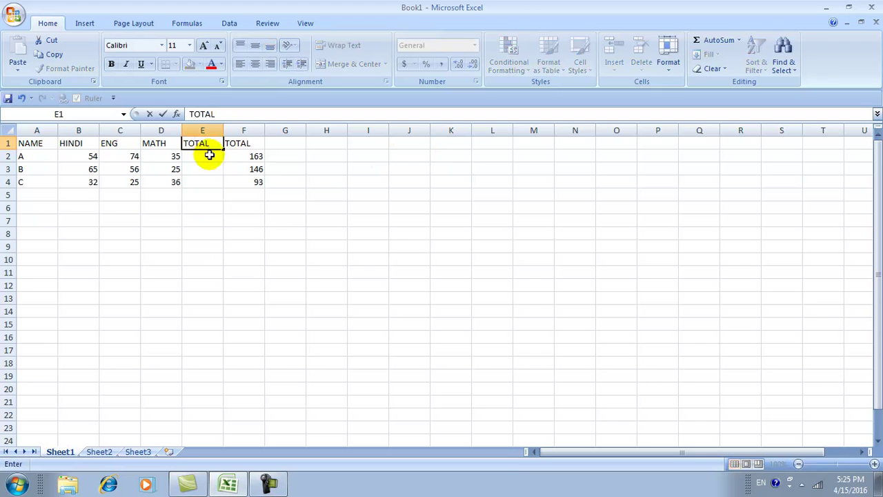
left_click(210, 180)
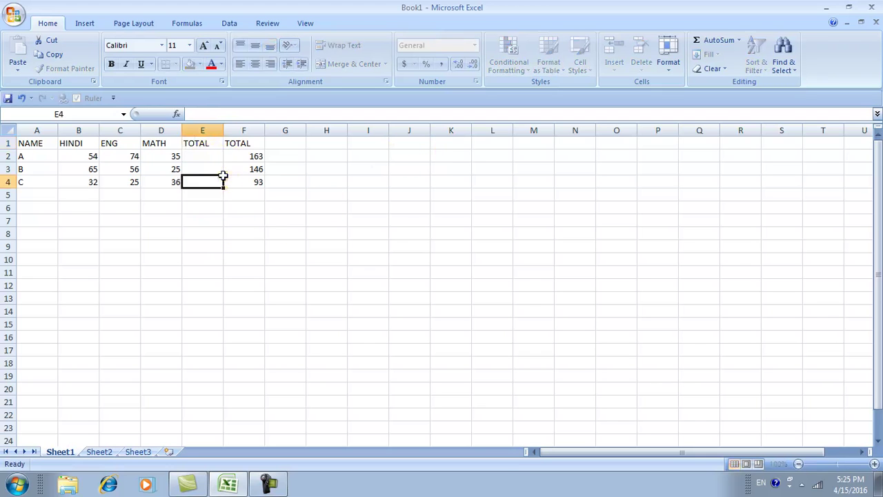
left_click(193, 156)
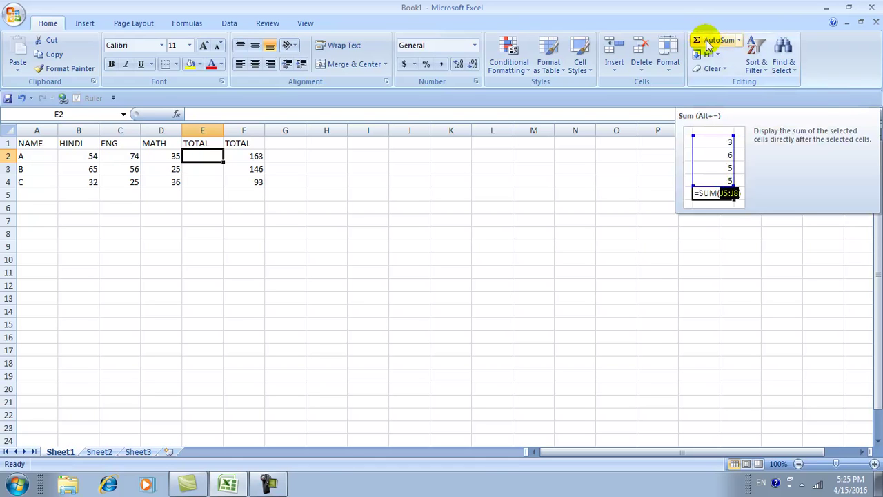
AutoSum E2 to =SUM(B2:D2), giving A's total of 163.
left_click(709, 41)
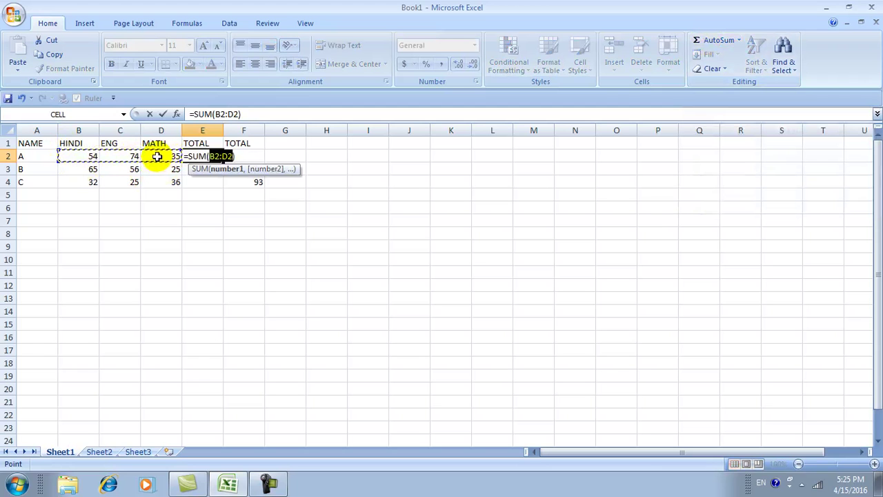
key("Return")
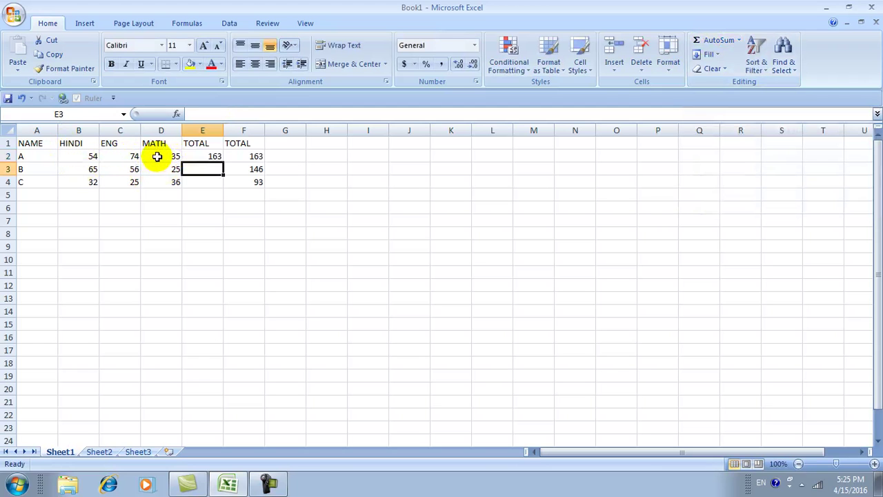
left_click(208, 156)
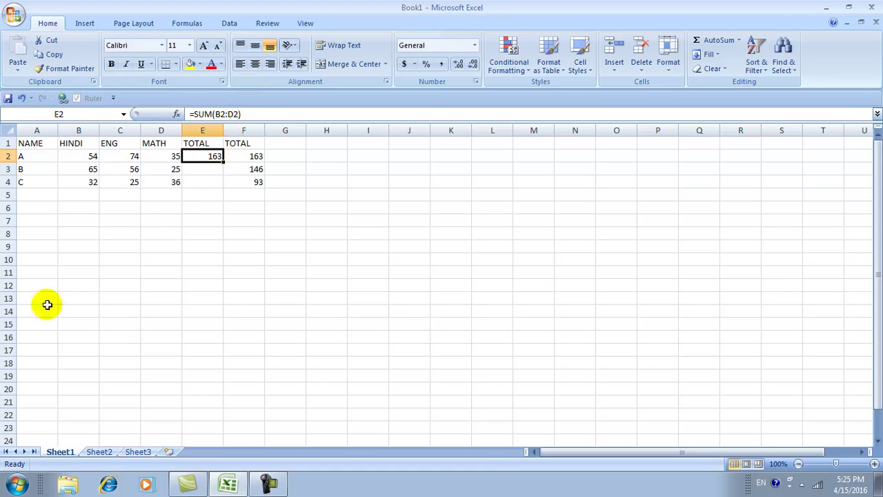
left_click(36, 260)
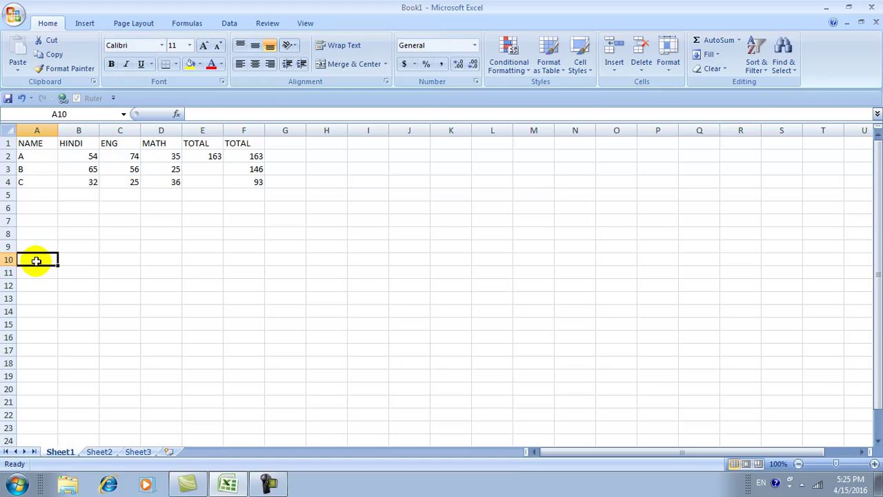
Fill A10:L10 with 45, 85, 69, 54, 74, 63, 52, 41, 47, 45, 21, 25.
type("45")
key("Tab")
type("85")
key("Tab")
type("69")
key("Tab")
type("54")
key("Tab")
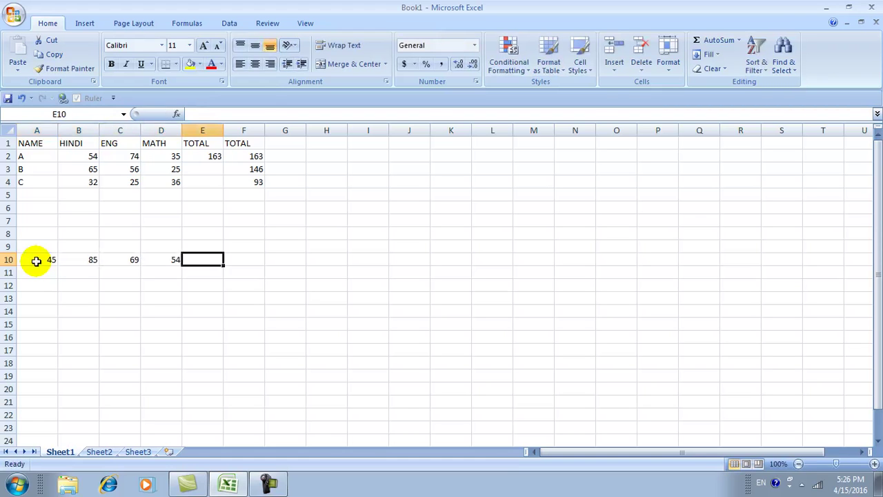
type("74")
key("Tab")
type("63")
key("Tab")
type("52")
key("Tab")
type("41")
key("Up")
key("Right")
key("Right")
key("Down")
key("Left")
type("47")
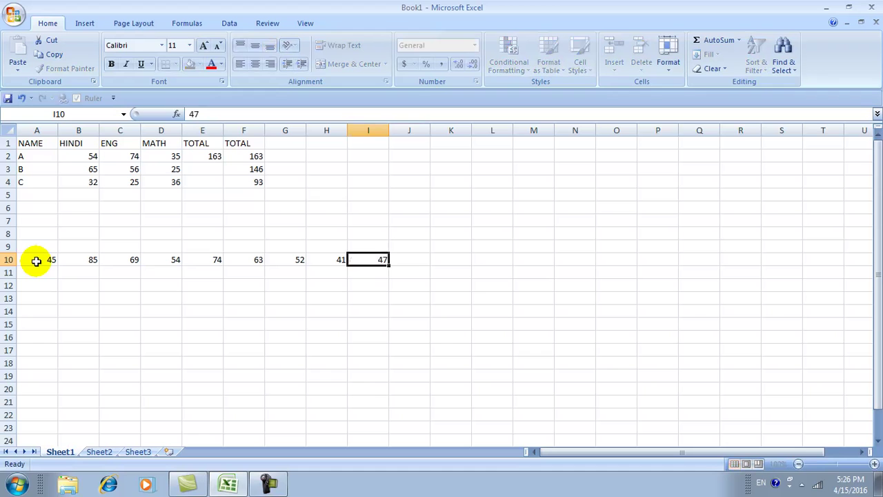
key("Tab")
type("45")
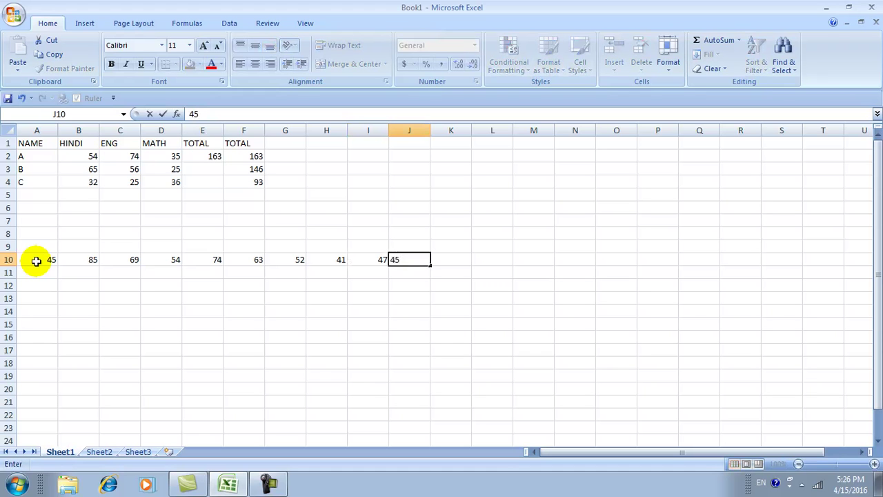
key("Tab")
type("21")
key("Tab")
type("25")
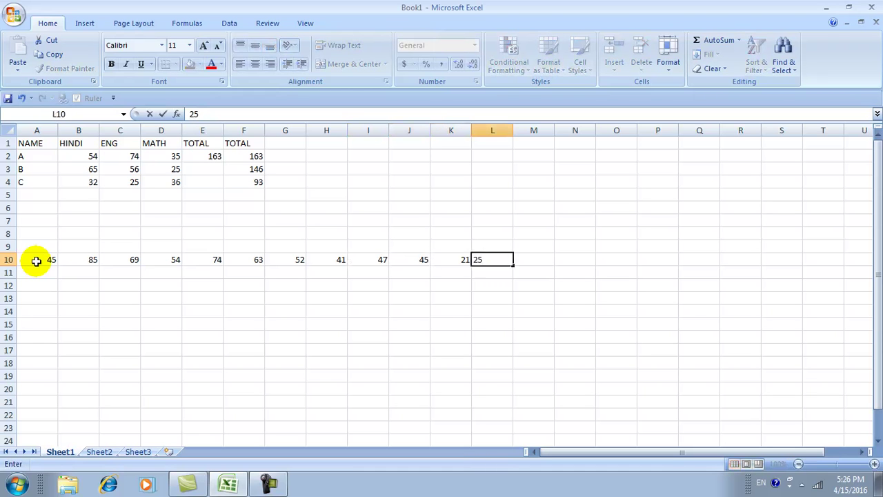
left_click_drag(199, 360, 218, 347)
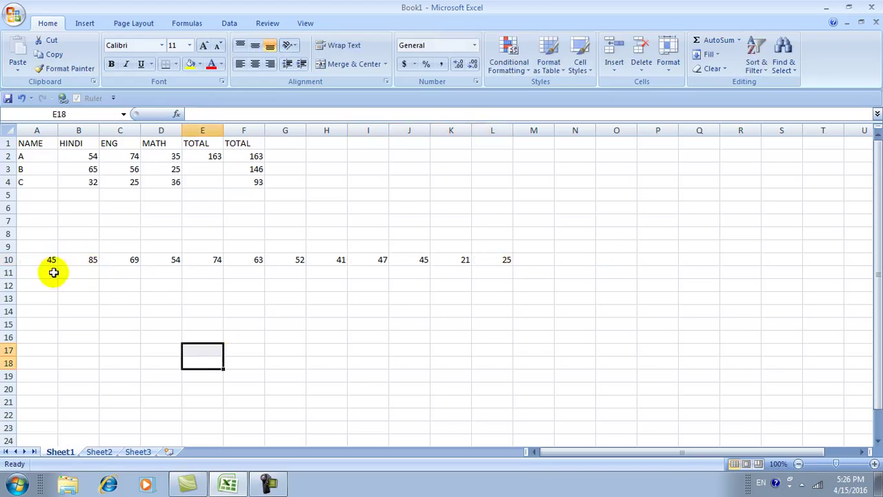
Enter =SUM(A10+B10+…+K10) in M10, giving 596.
left_click(541, 264)
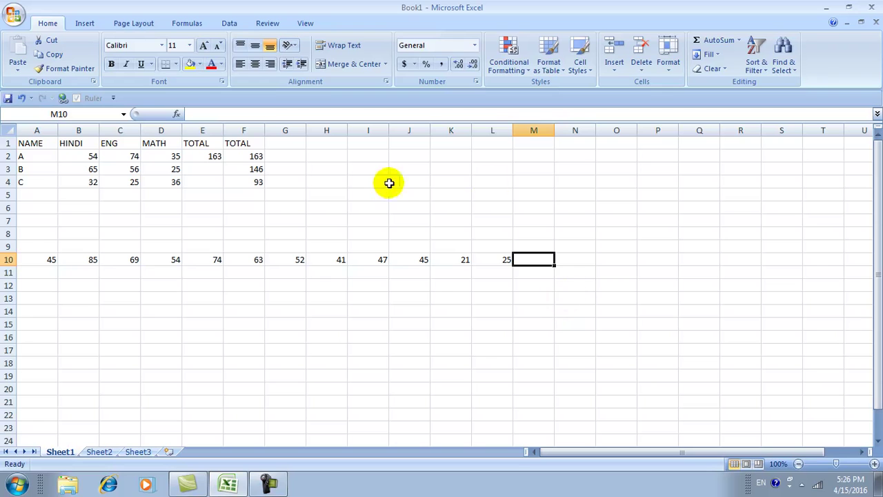
left_click(253, 156)
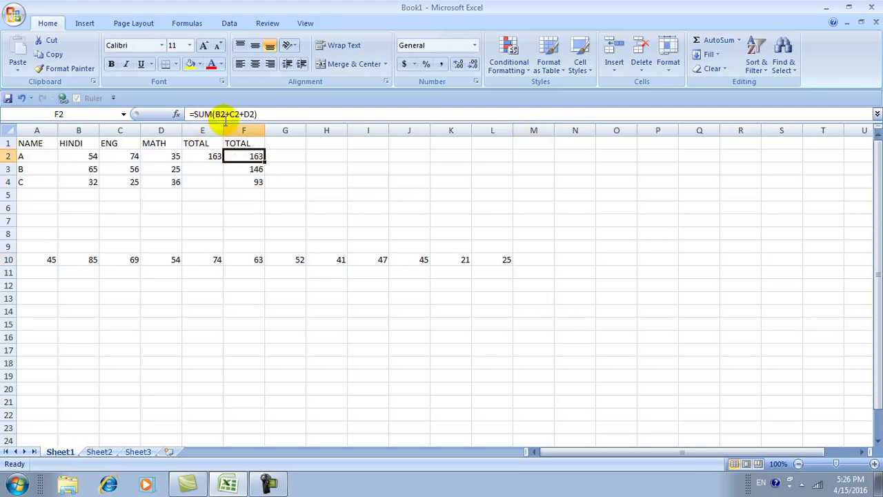
left_click(530, 260)
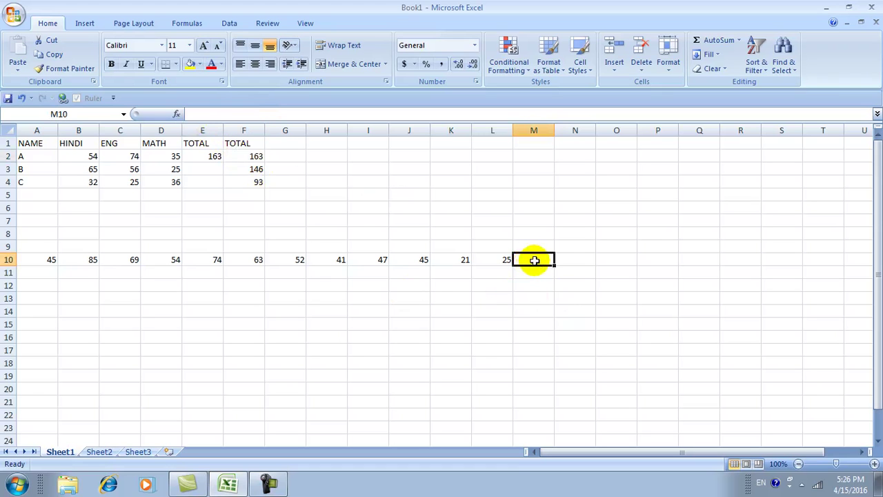
type("=SUM")
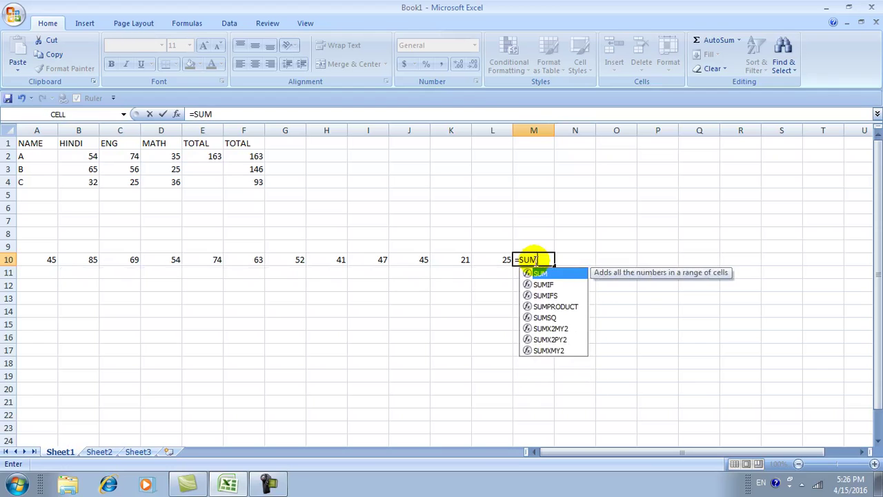
type("(")
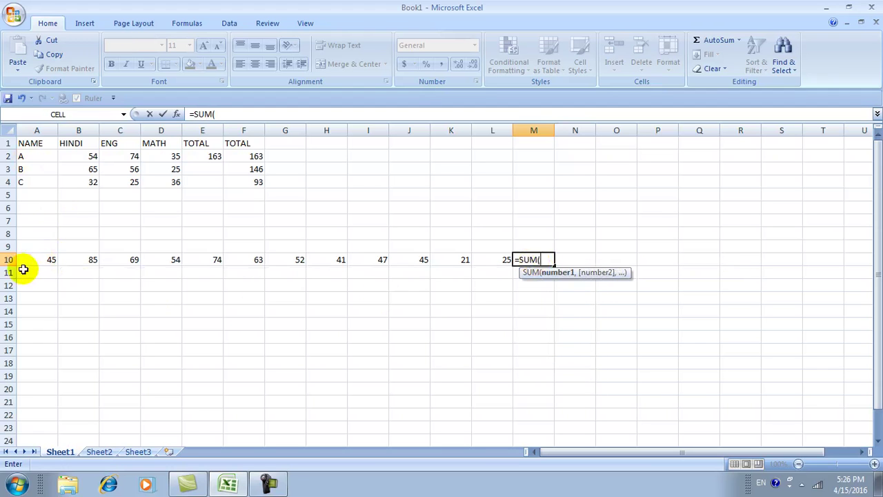
left_click(221, 114)
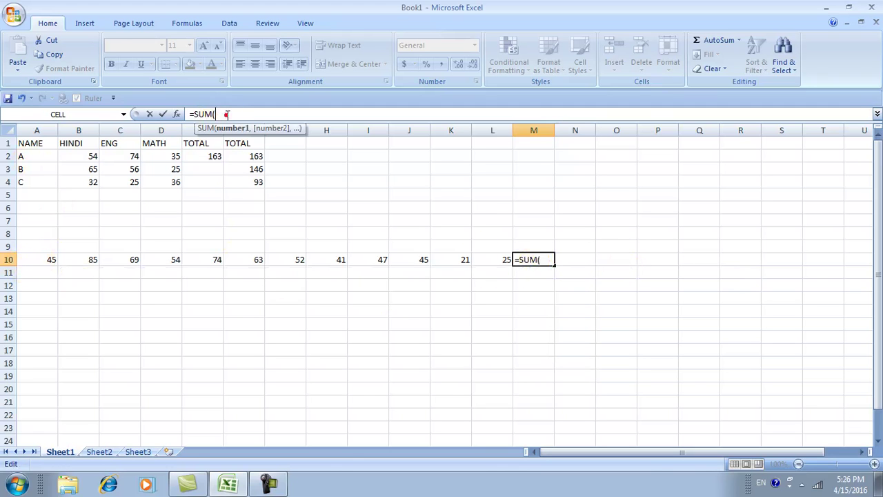
type("A1")
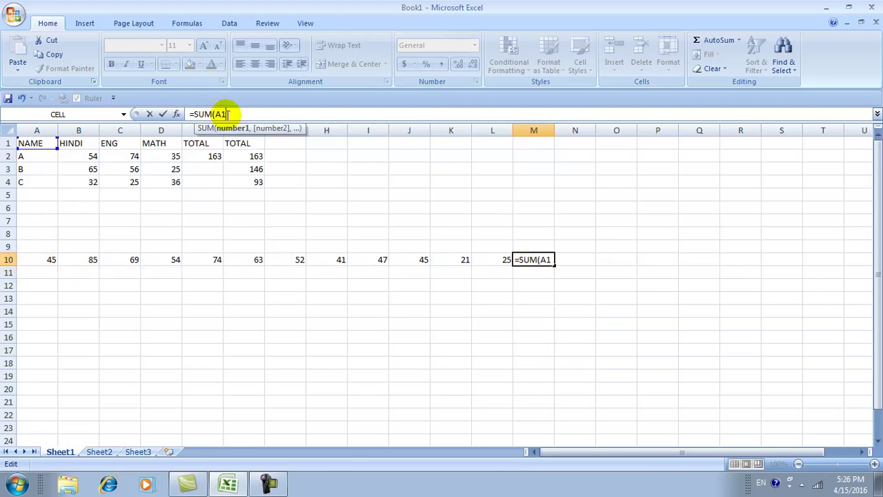
type("0+")
type("B10+C10+D10+")
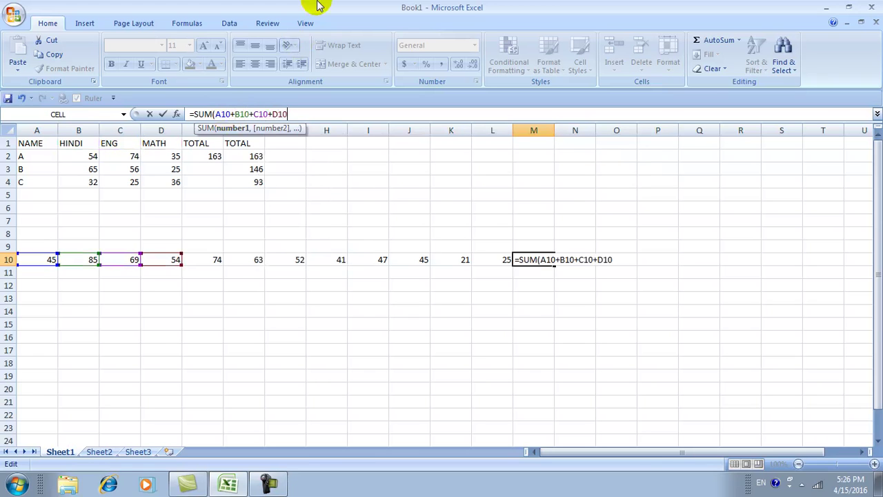
type("E10+F10+")
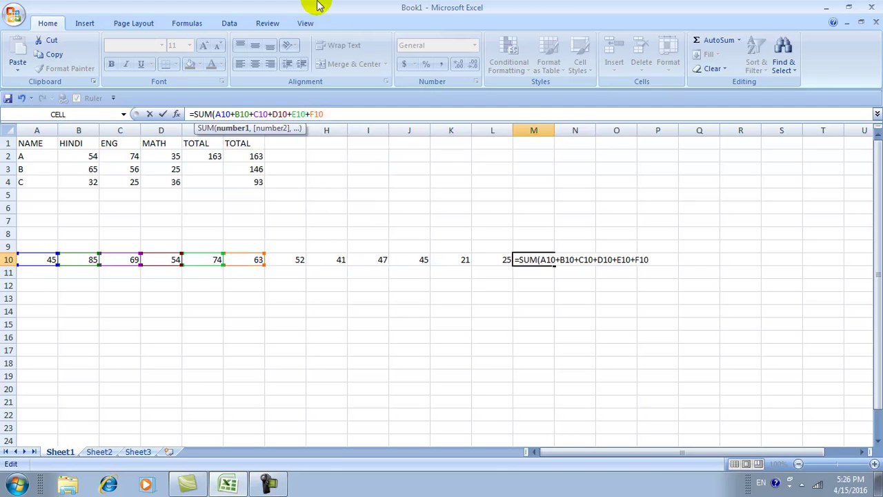
type("G10+H10+")
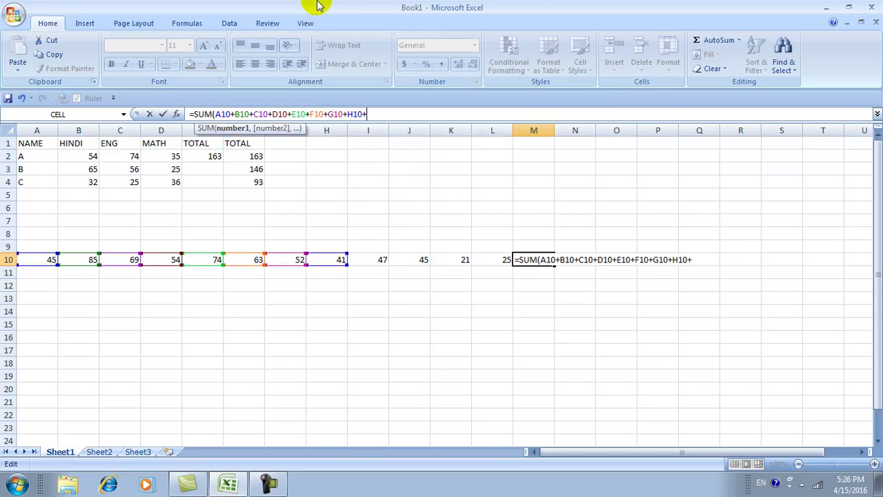
type("I10+")
type("J10+")
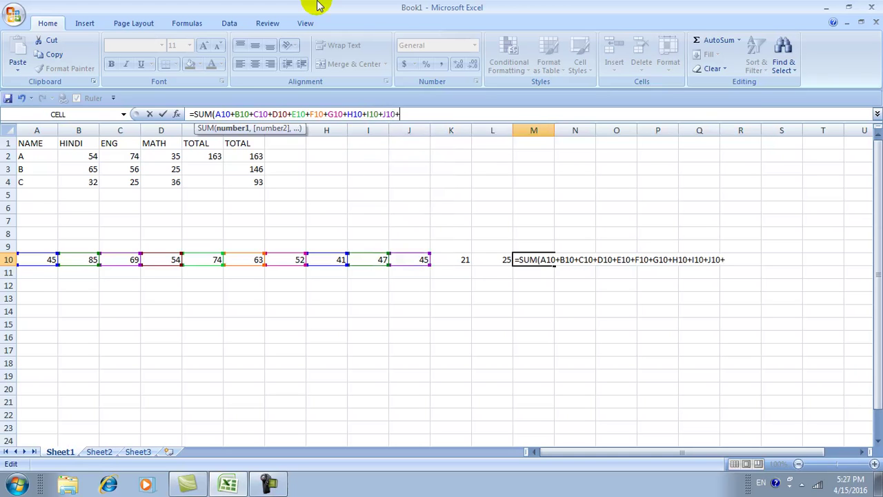
type("K10")
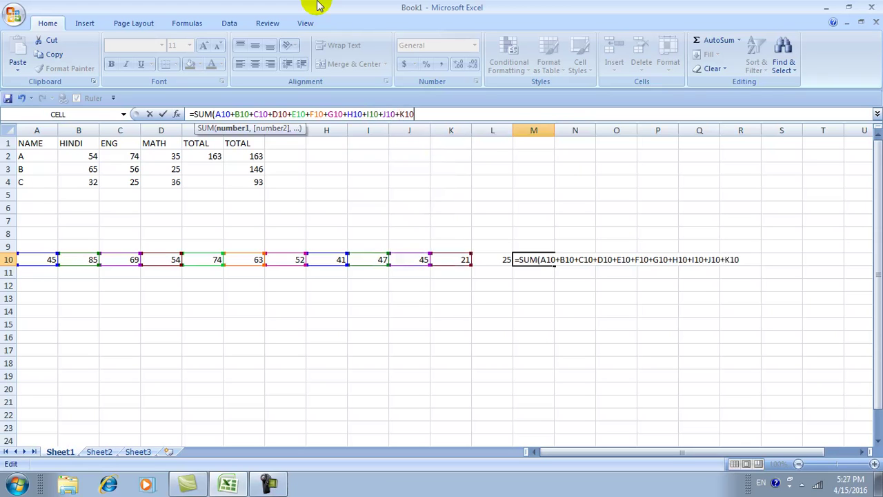
key("Return")
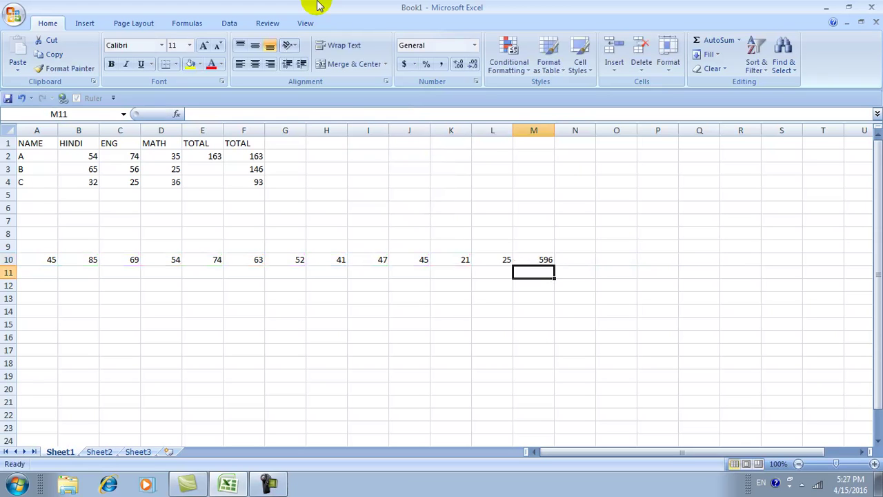
left_click(531, 257)
left_click(531, 258)
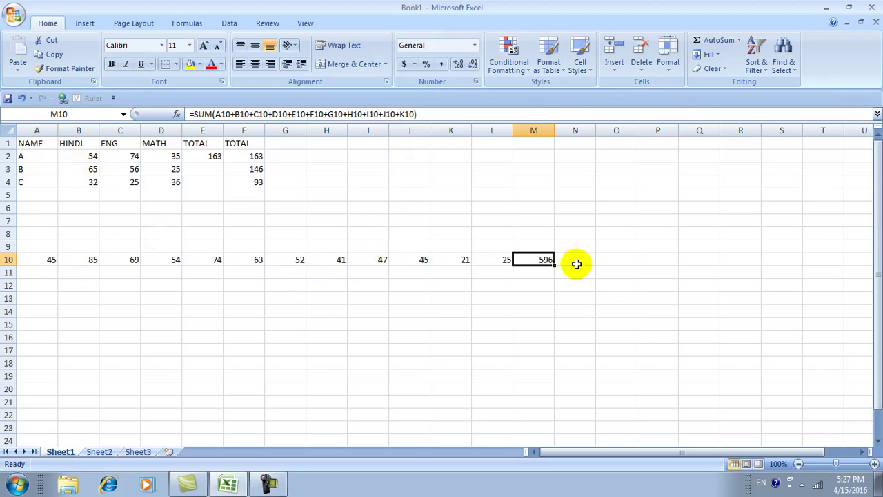
left_click(254, 156)
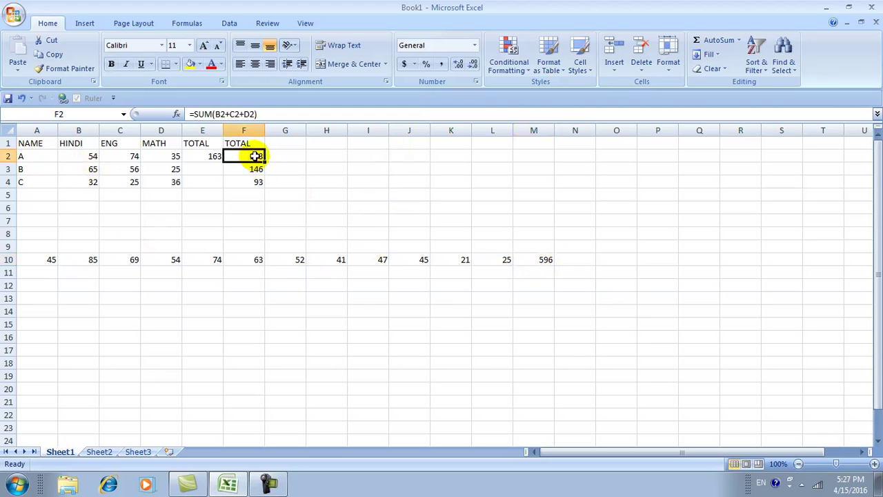
left_click(69, 156)
left_click(116, 156)
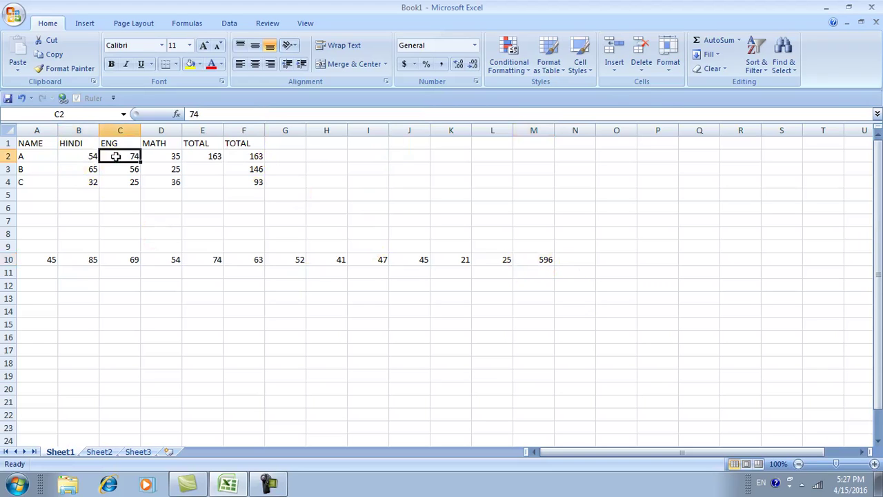
left_click(174, 155)
left_click(253, 157)
left_click(252, 157)
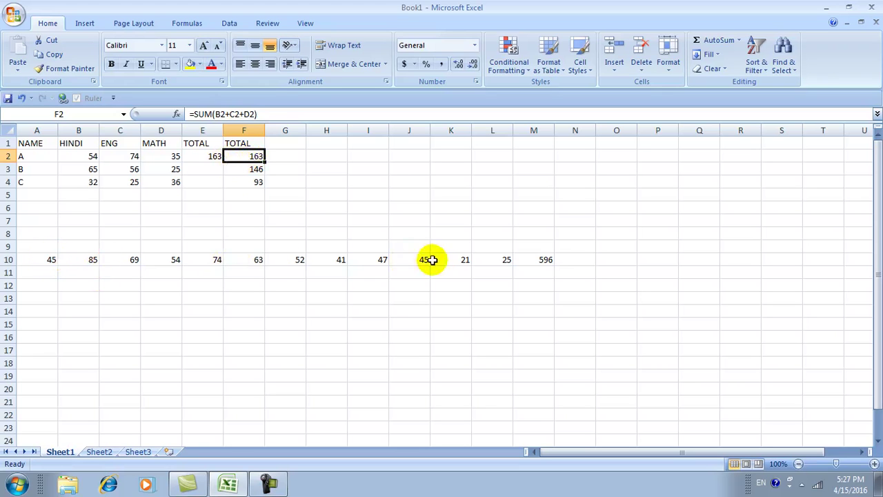
left_click(532, 265)
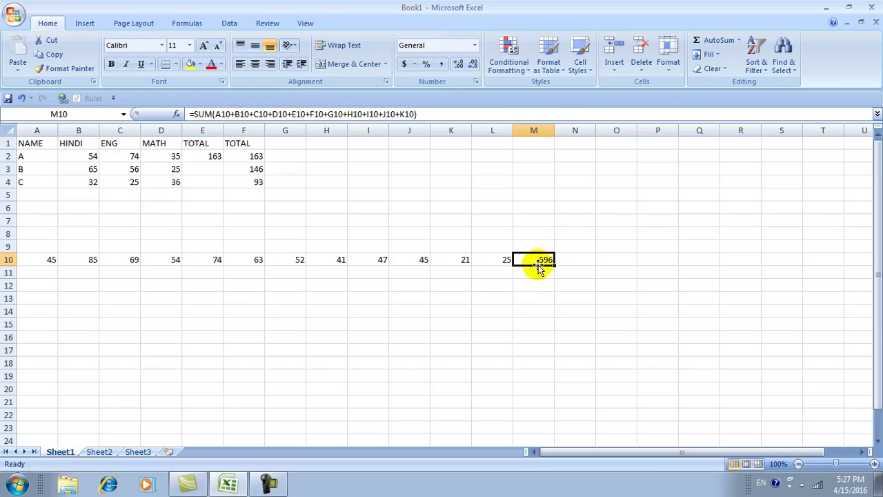
Insert a sheet column at M and enter =SUM(A10:K10) there, showing 596.
left_click(614, 68)
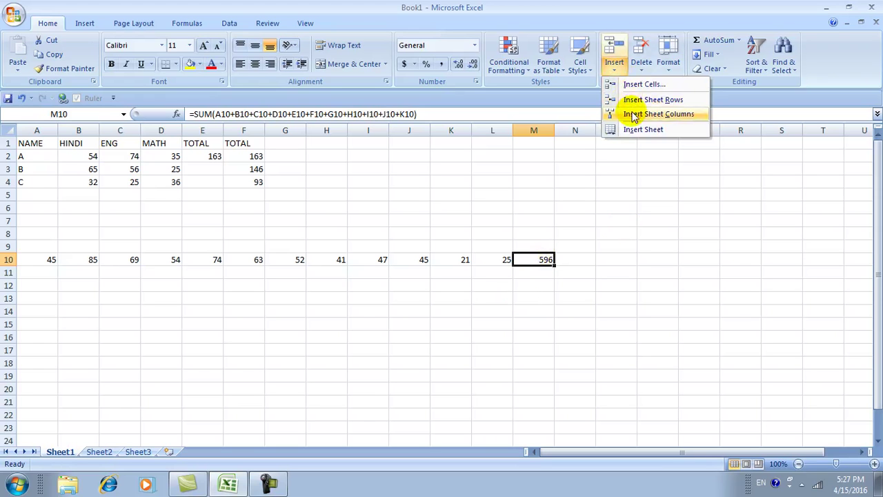
left_click(667, 116)
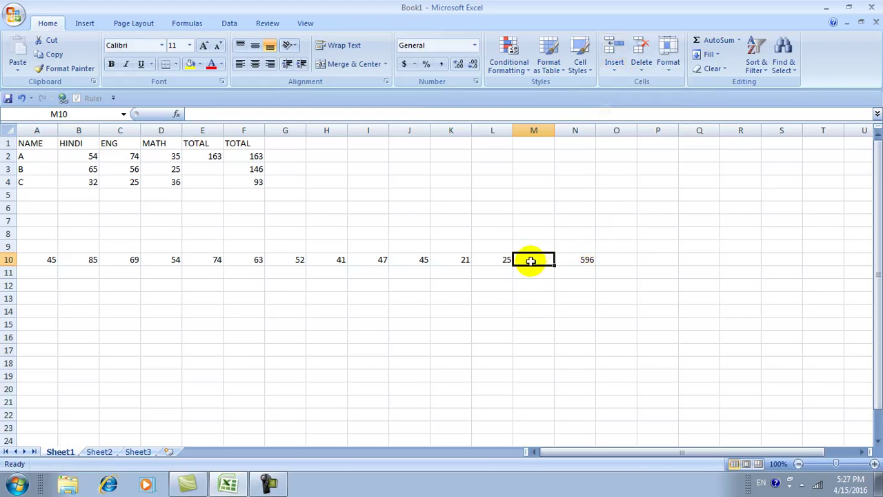
type("=SUN")
key("BackSpace")
type("M")
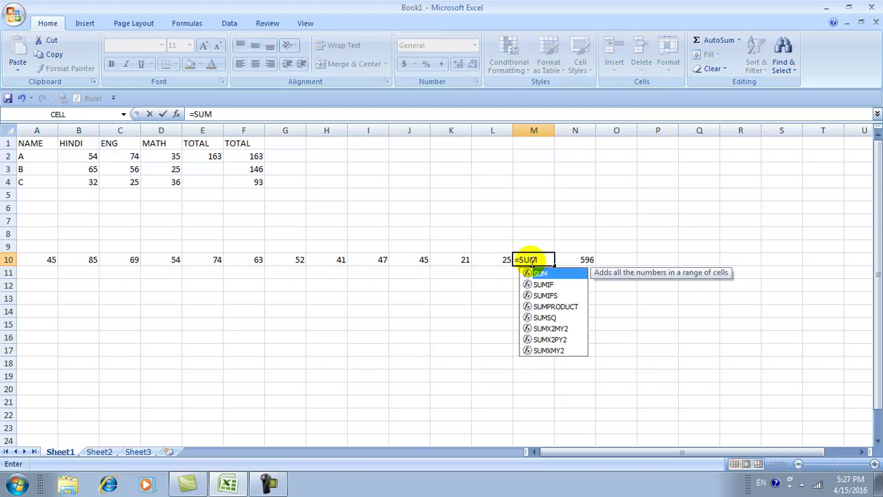
type("(")
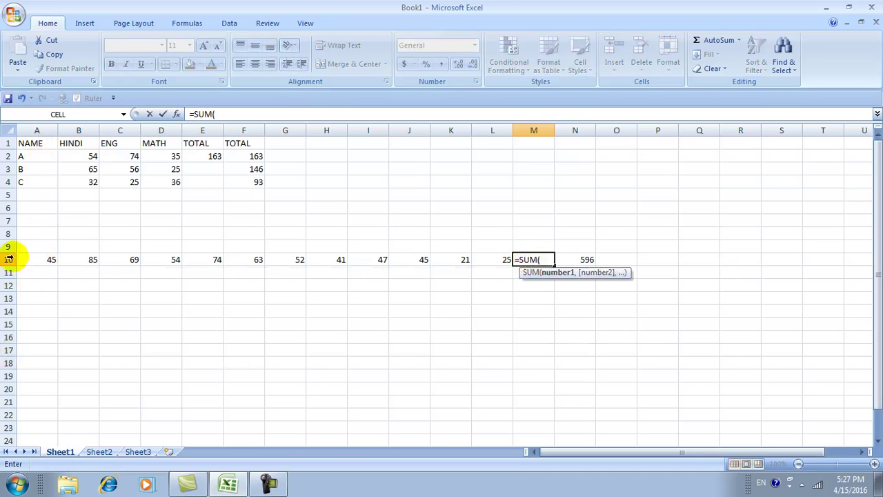
type("A1")
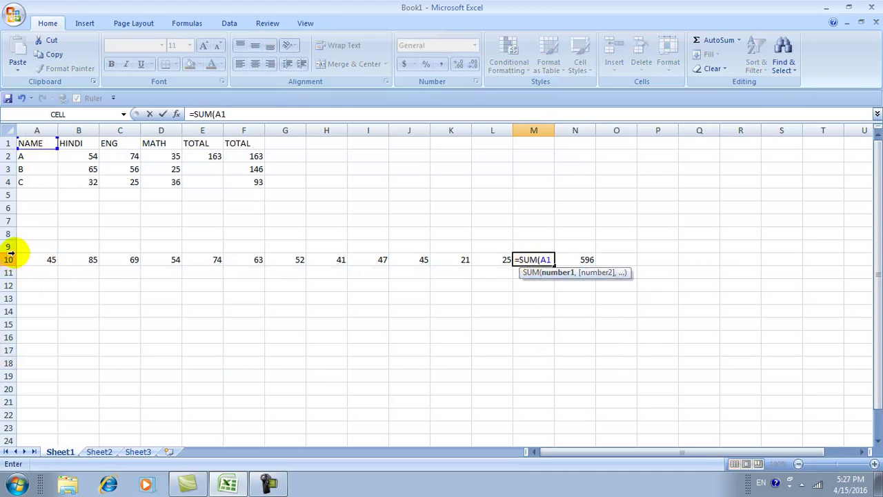
type("0:")
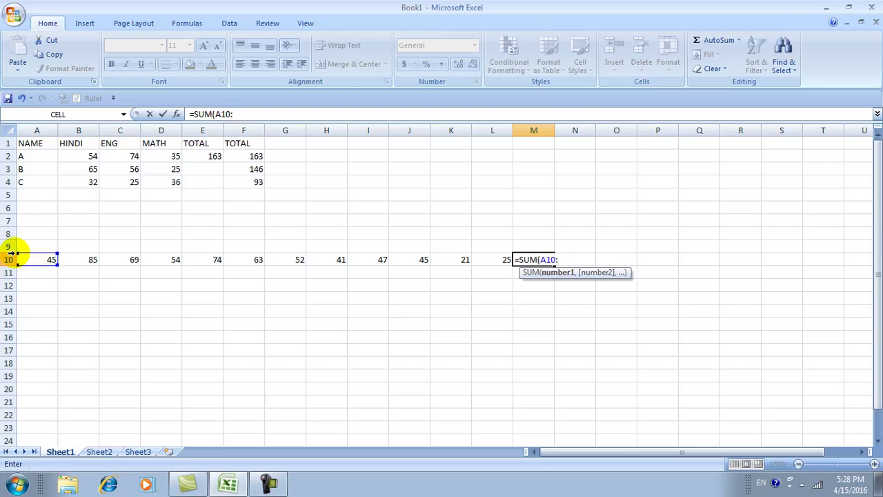
type("K10")
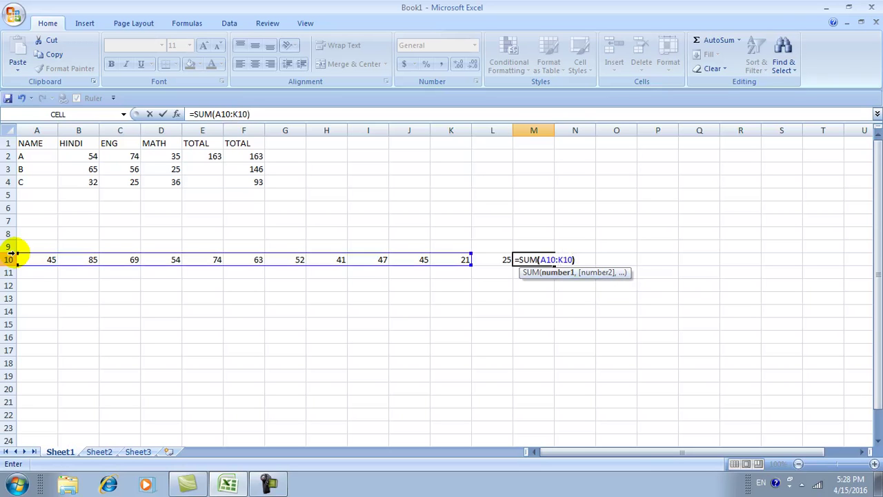
key("Return")
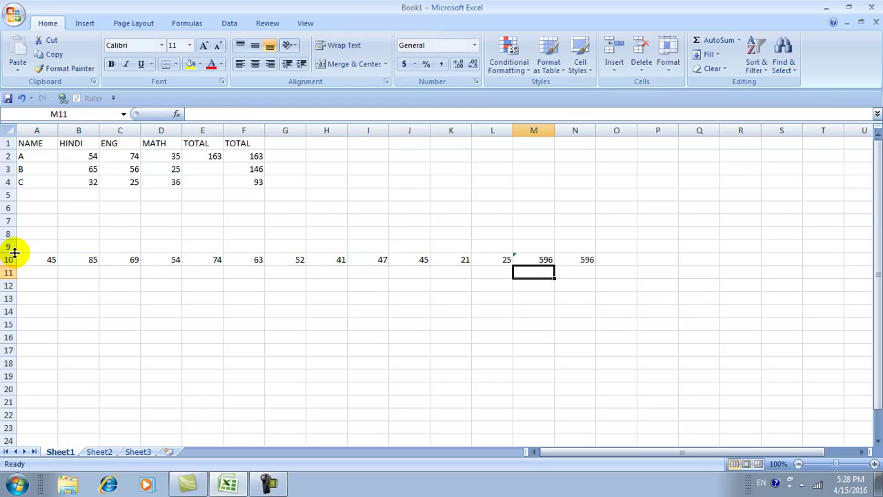
Replace M10 with an AutoSum total =SUM(A10:L10), showing 621.
left_click(544, 258)
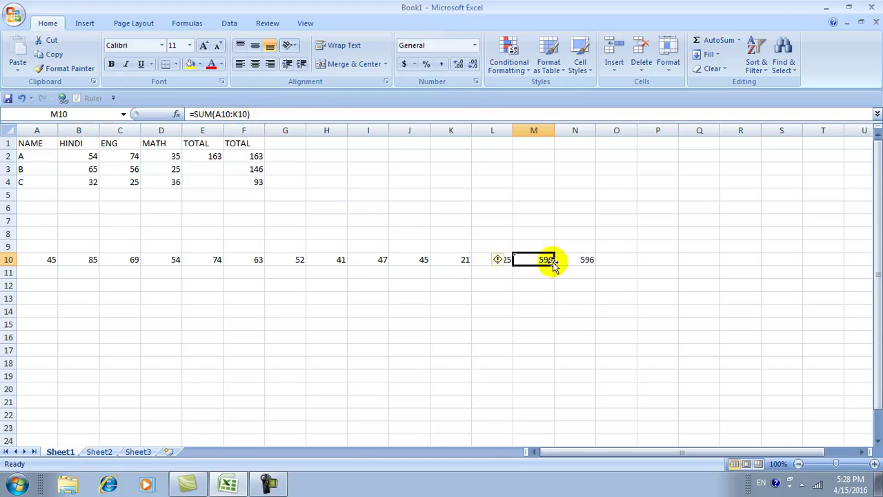
key("Delete")
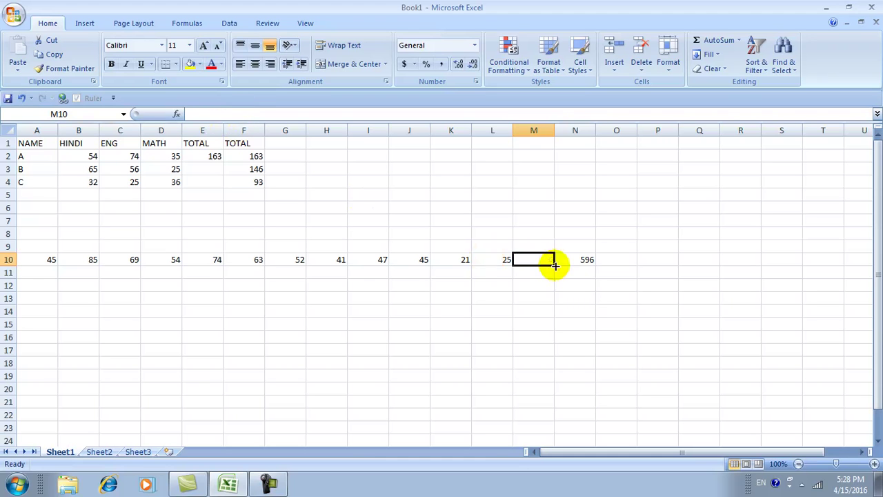
left_click(713, 43)
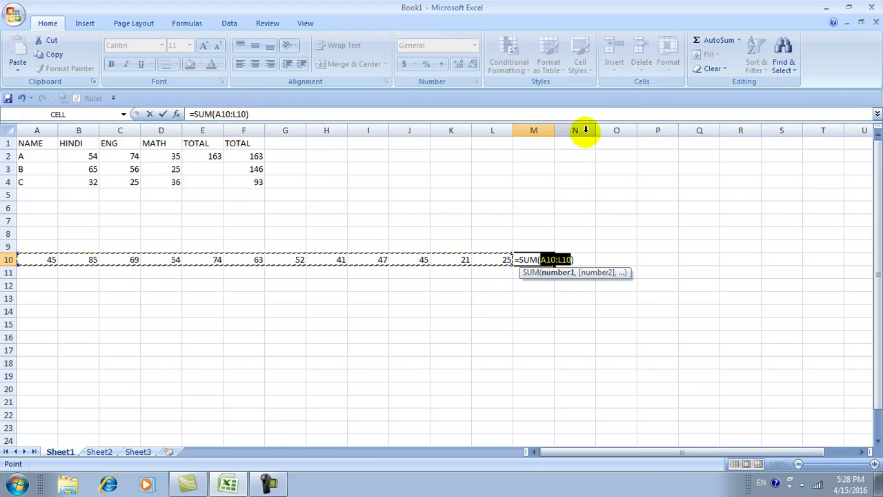
key("Return")
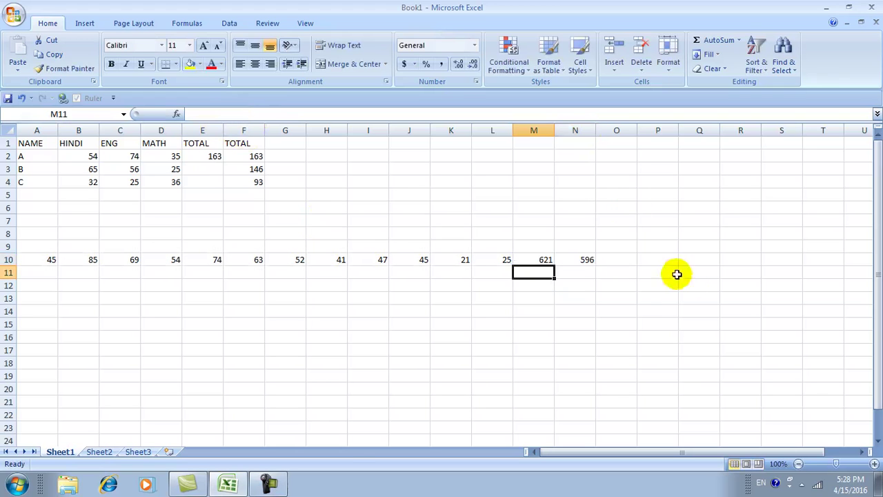
Append +L10 to N10's addition formula so it also shows 621.
left_click(581, 261)
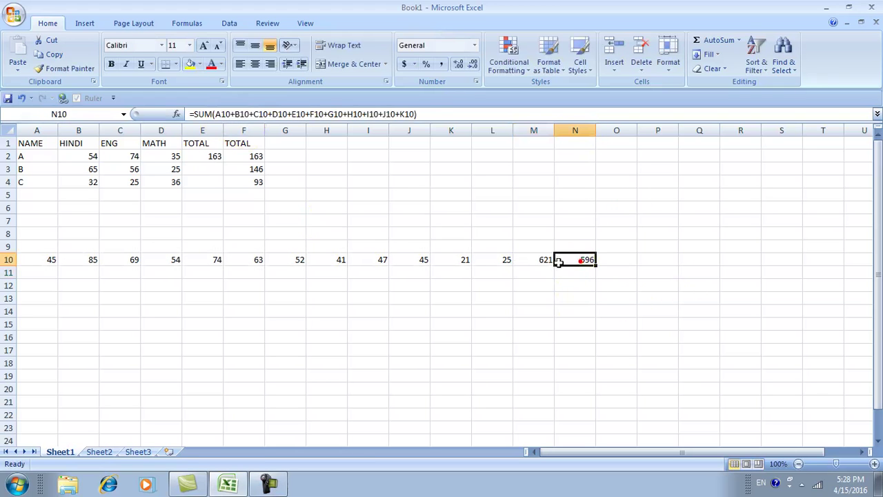
left_click(412, 114)
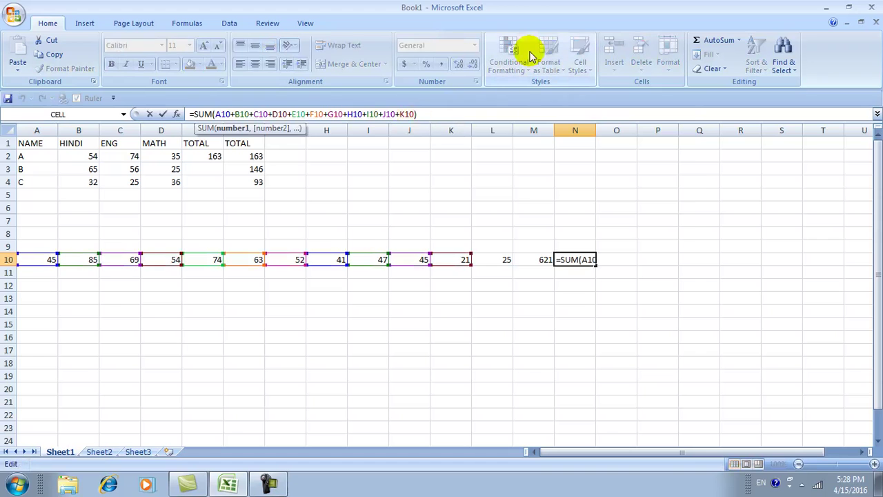
type("+")
type("L1)0")
key("Return")
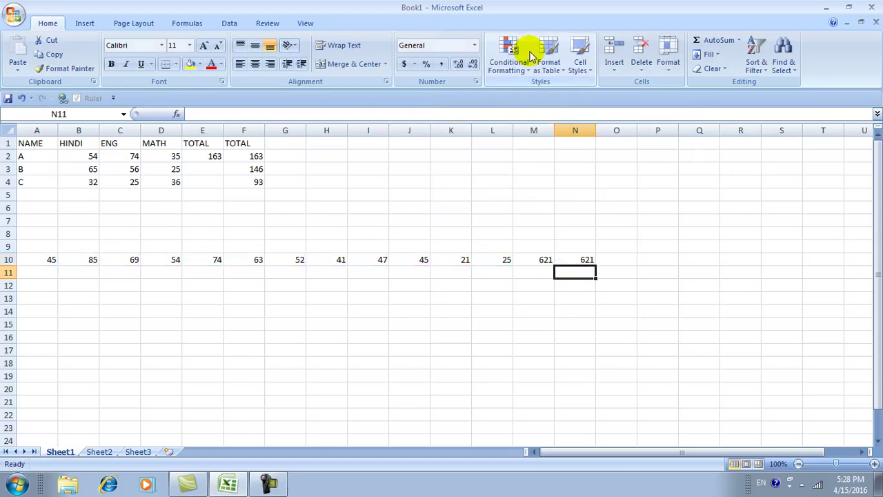
left_click(523, 261)
key("Right")
left_click(534, 260)
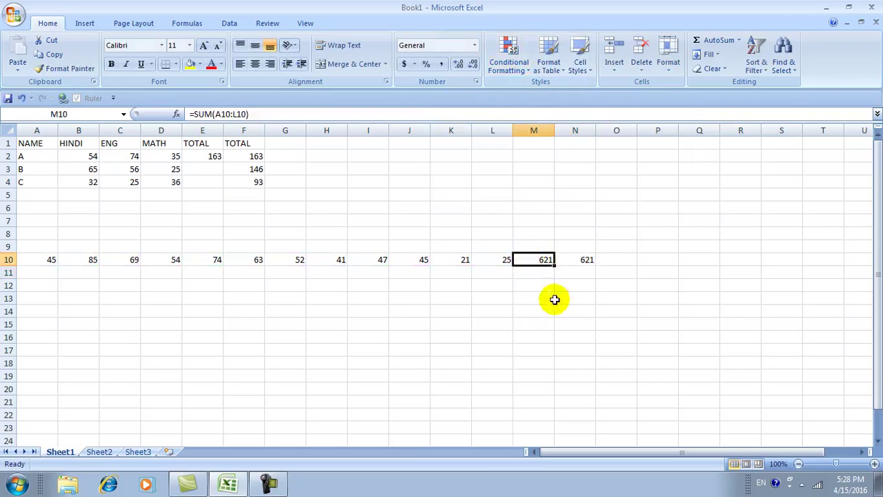
Fill E2's total formula down to E4, giving 146 and 93.
left_click(204, 157)
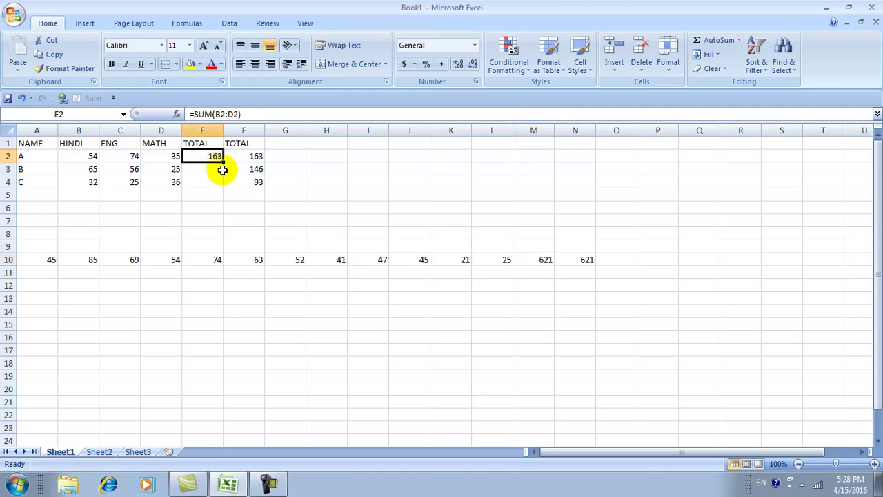
left_click_drag(223, 162, 224, 189)
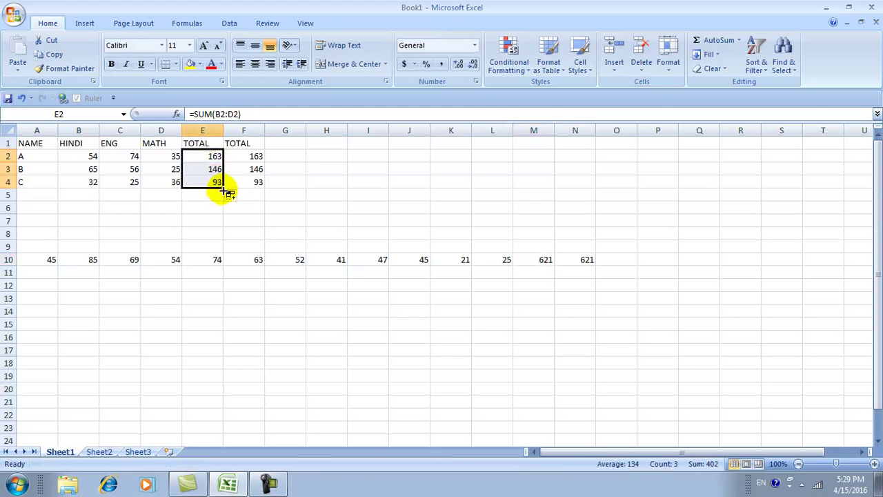
left_click(275, 218)
left_click(214, 157)
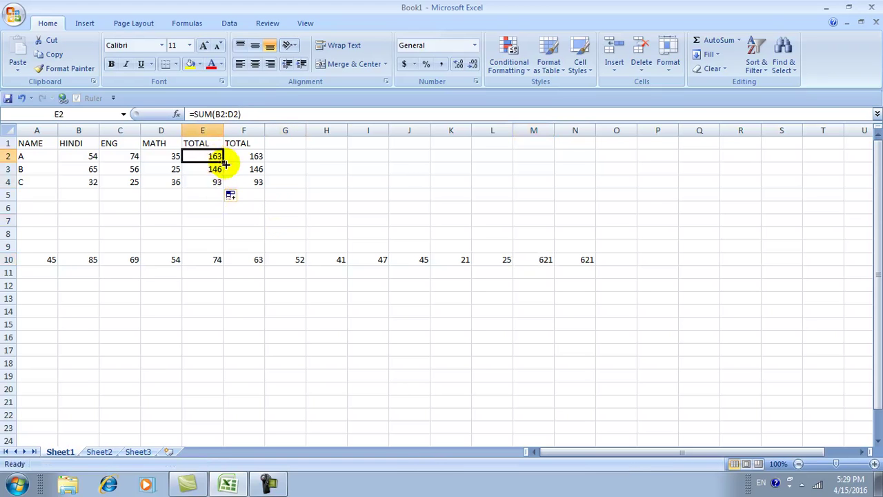
left_click_drag(223, 162, 223, 182)
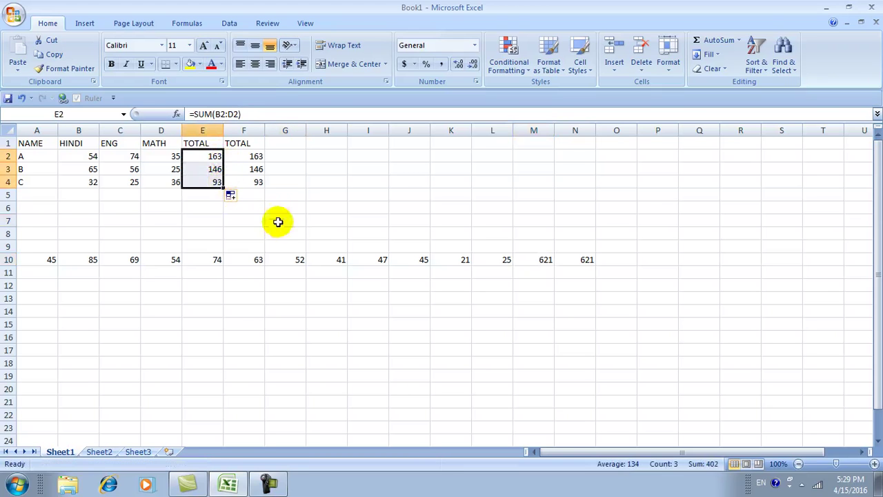
left_click(298, 221)
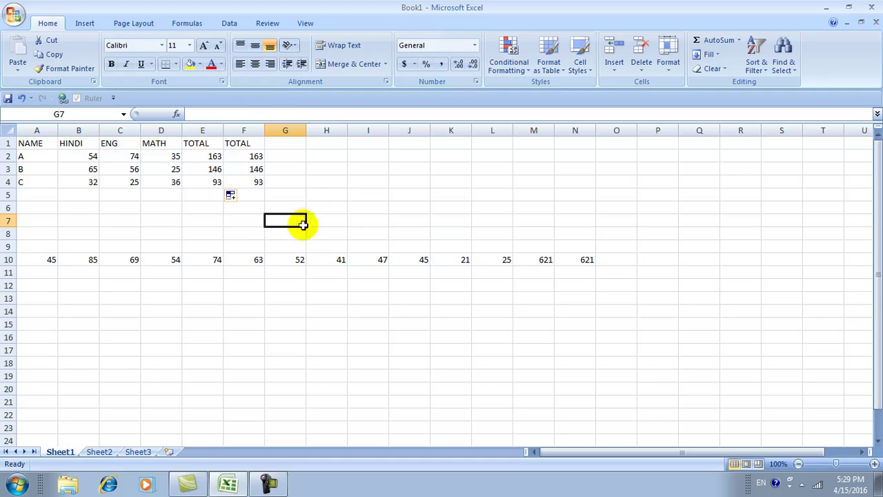
Clear the test numbers from row 10 (A10:O10).
left_click_drag(49, 259, 625, 260)
key("Delete")
left_click(191, 247)
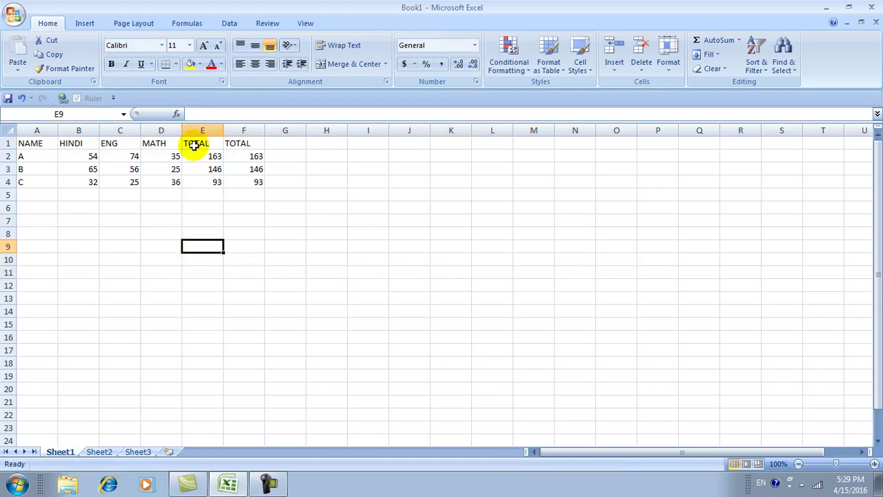
left_click(196, 145)
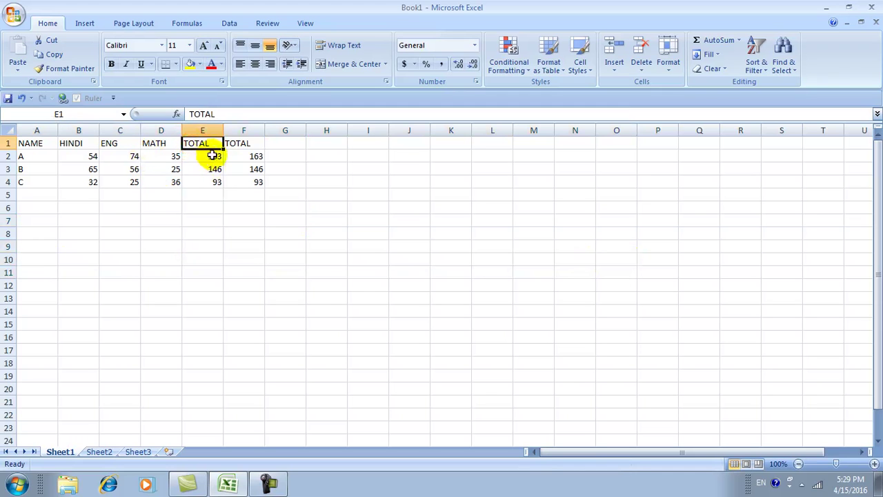
Insert a blank column at E and head it TOTAL.
left_click(614, 67)
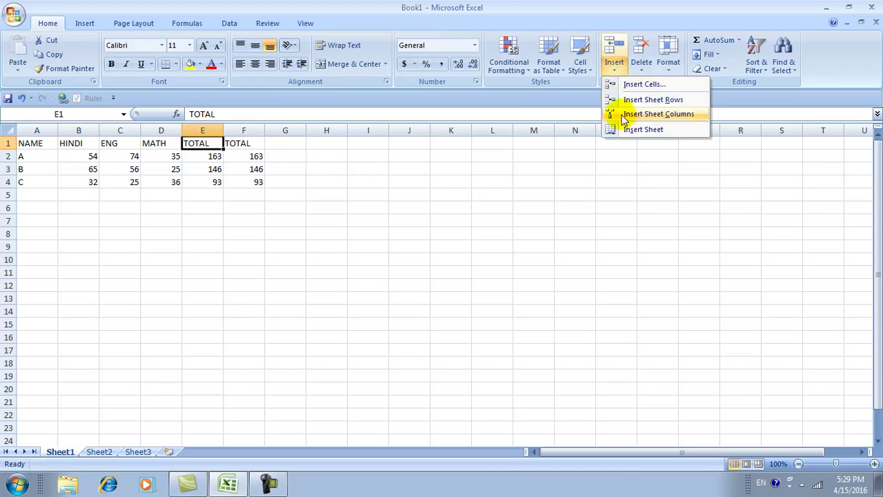
left_click(670, 114)
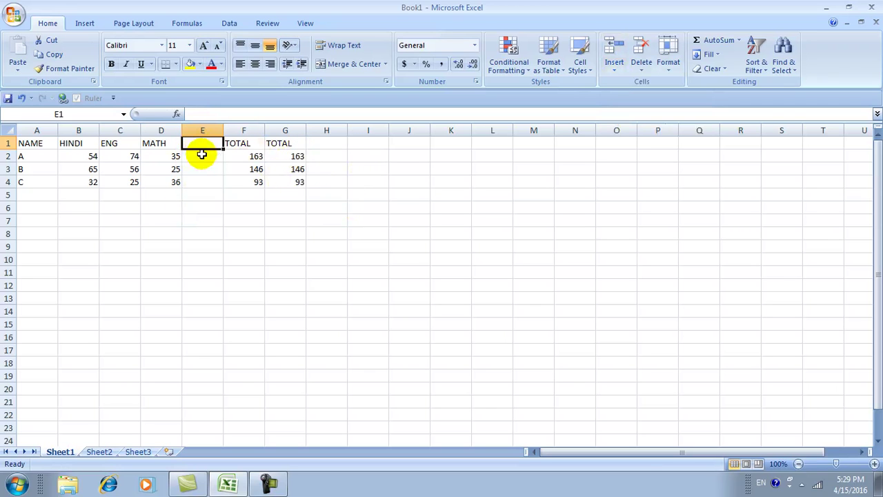
type("TOTAL")
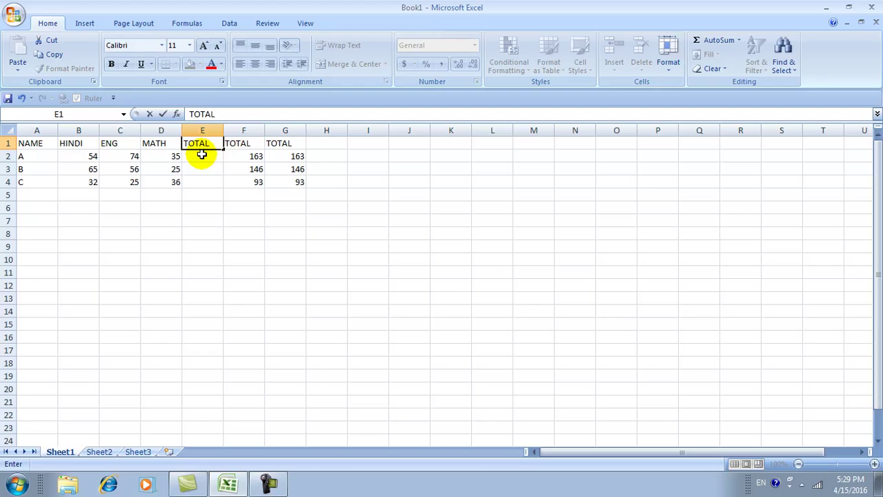
key("Return")
Enter =SUM(B2,C2,D2) in E2 (163) and fill it down to E4 (146, 93).
type("=SUM(")
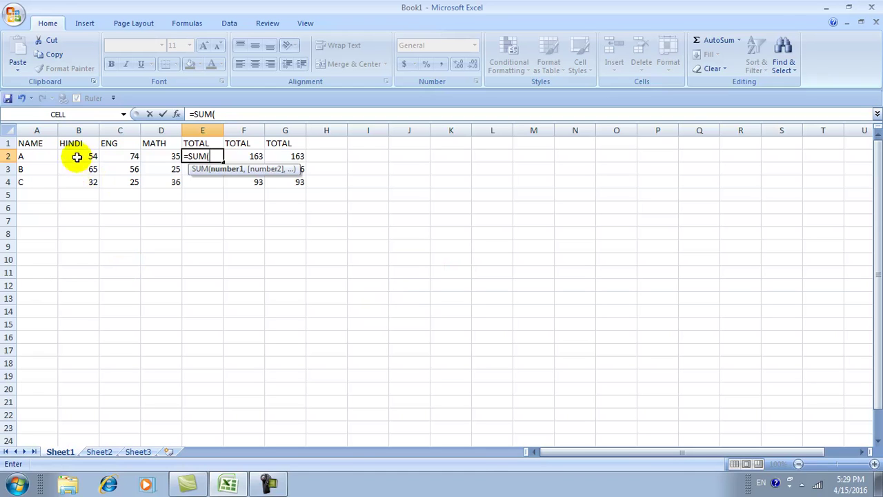
type(",")
left_click(118, 158)
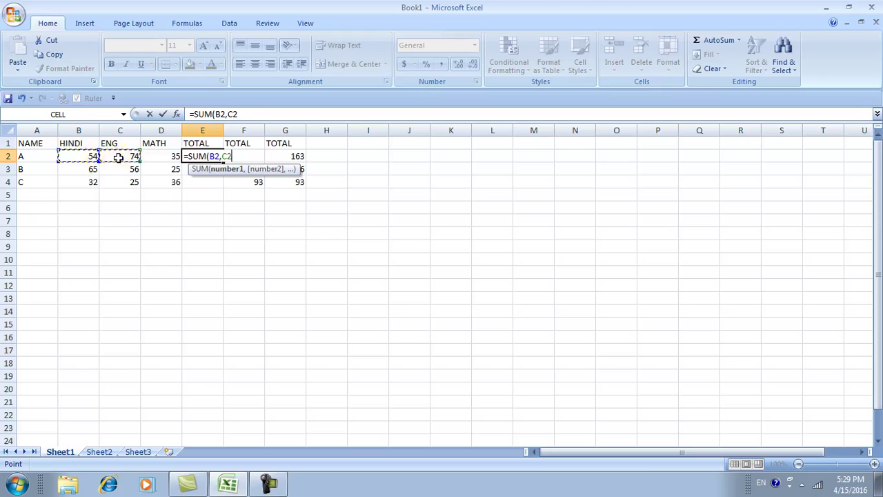
type(",")
left_click(160, 157)
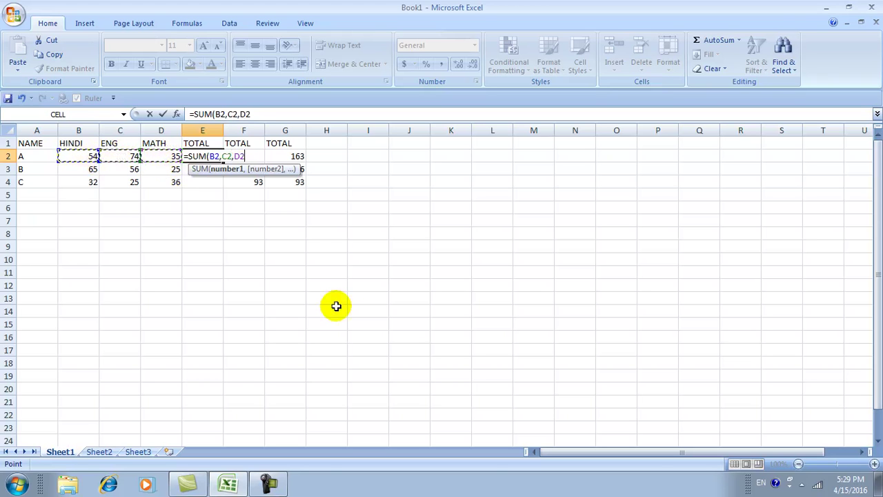
type(")")
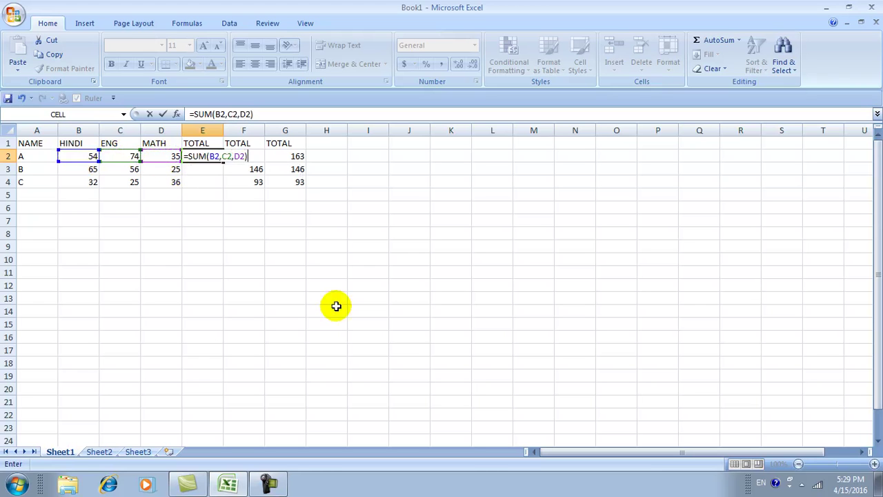
key("Return")
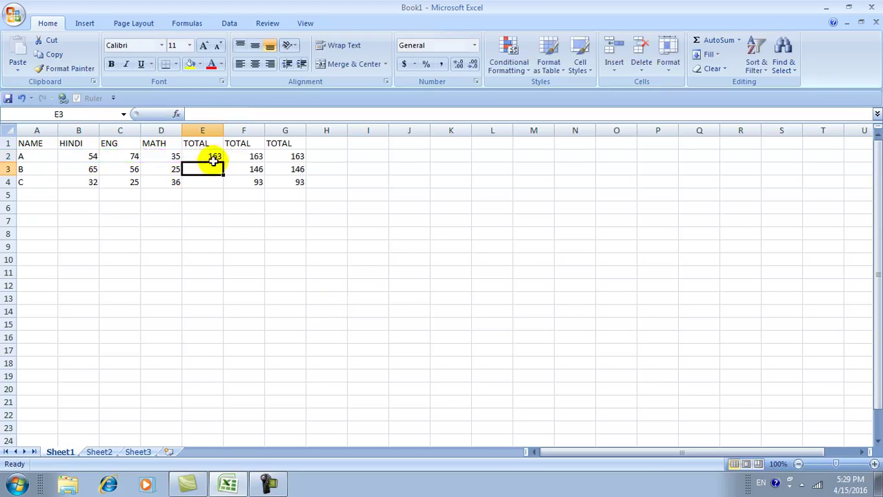
left_click(212, 157)
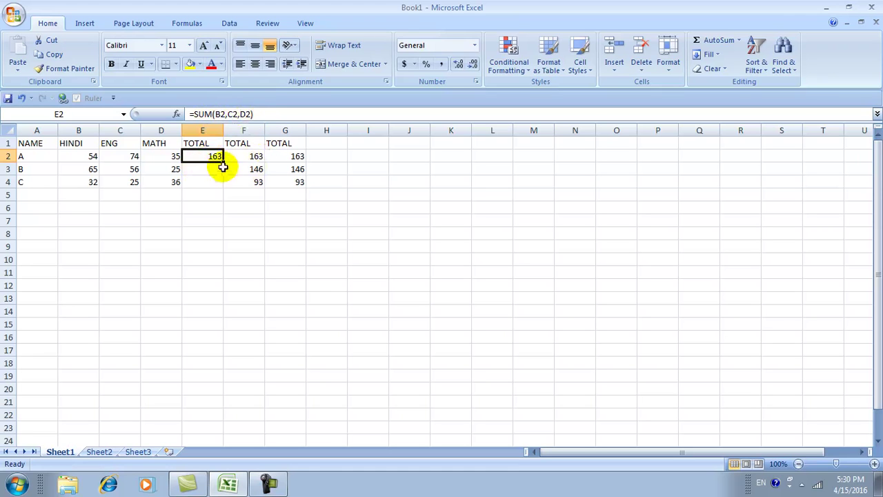
left_click_drag(223, 160, 221, 185)
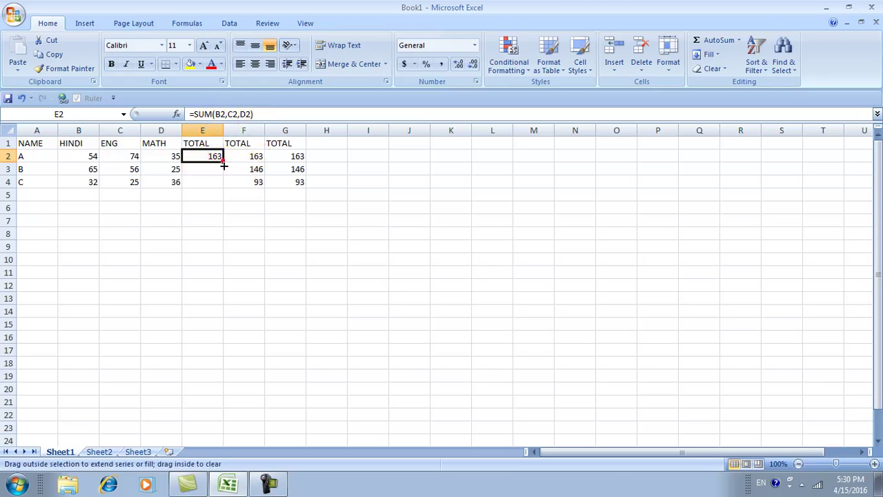
left_click(288, 224)
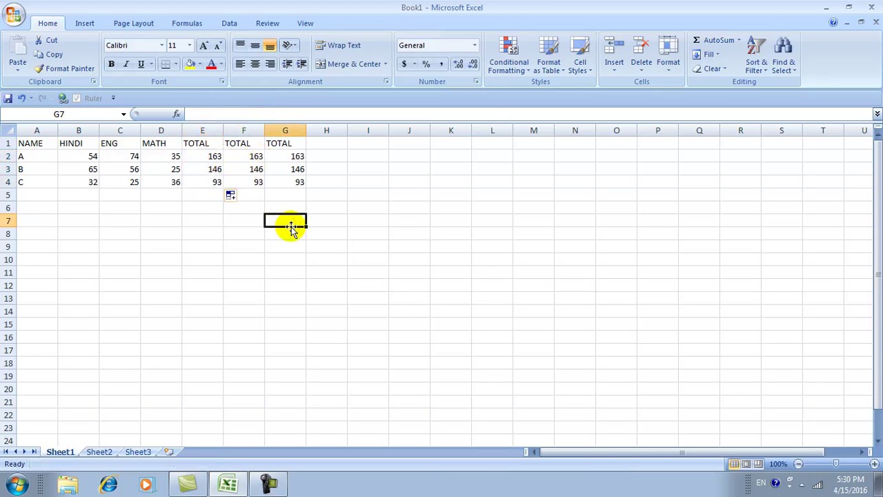
left_click(207, 156)
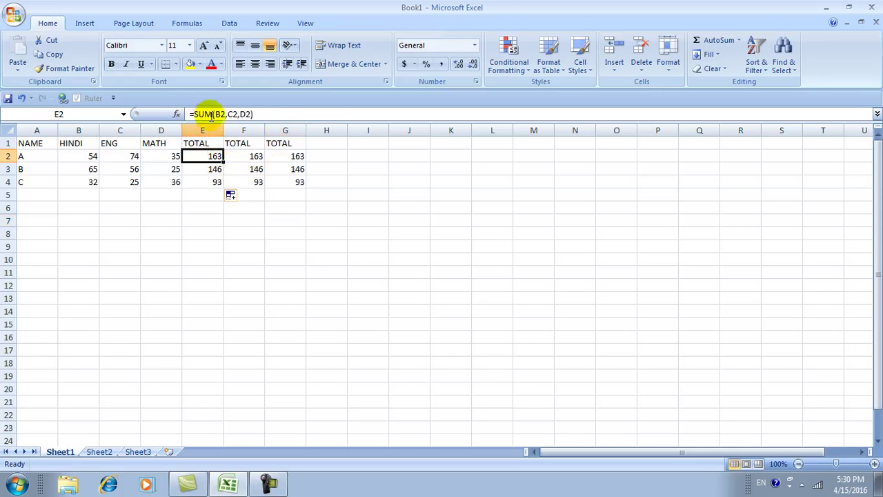
left_click(250, 157)
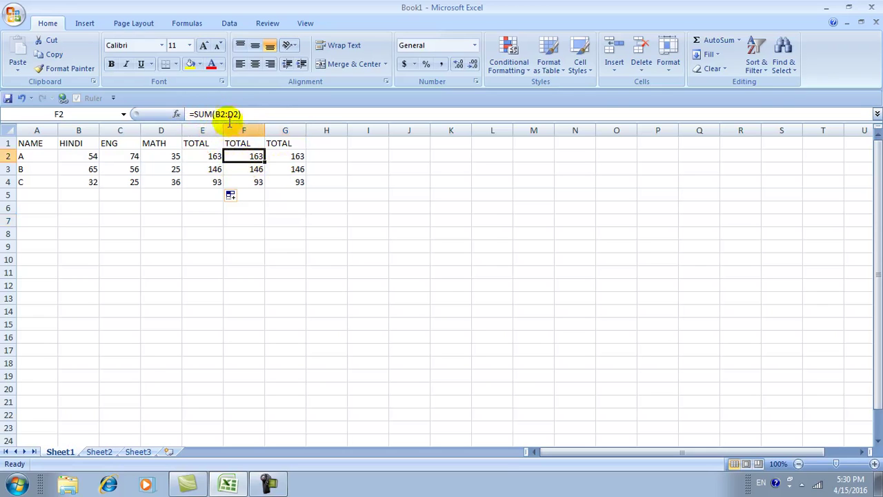
left_click(285, 155)
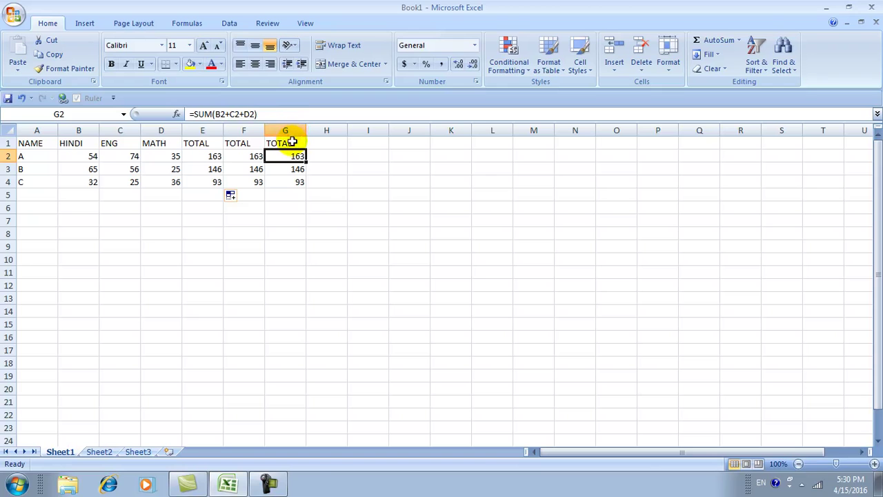
left_click(350, 269)
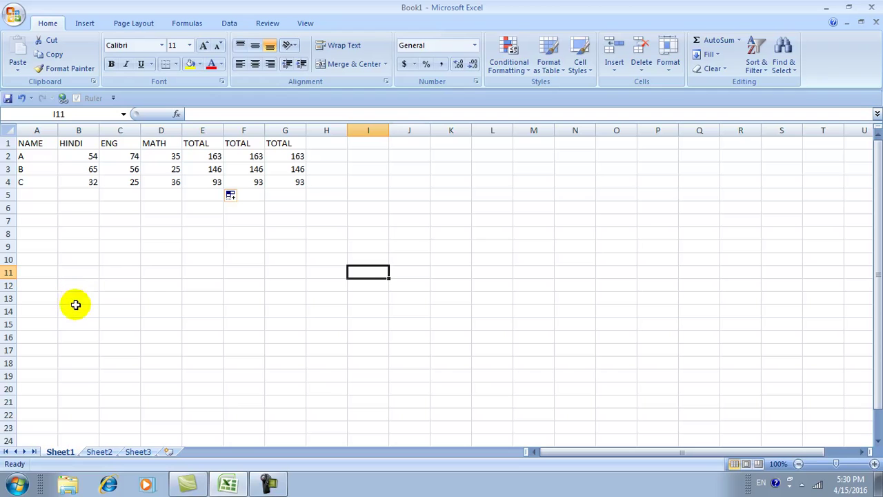
left_click_drag(30, 145, 282, 182)
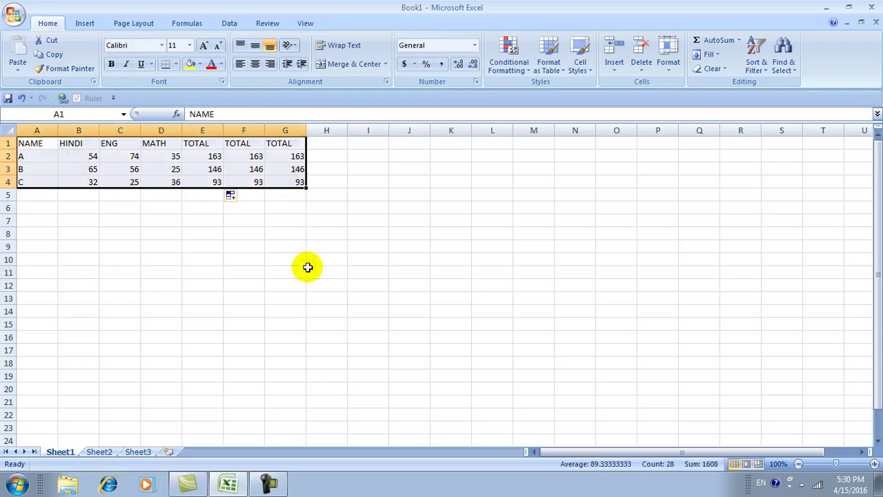
Select the marks table A1:G4 and copy it.
left_click(299, 297)
left_click_drag(27, 147, 294, 185)
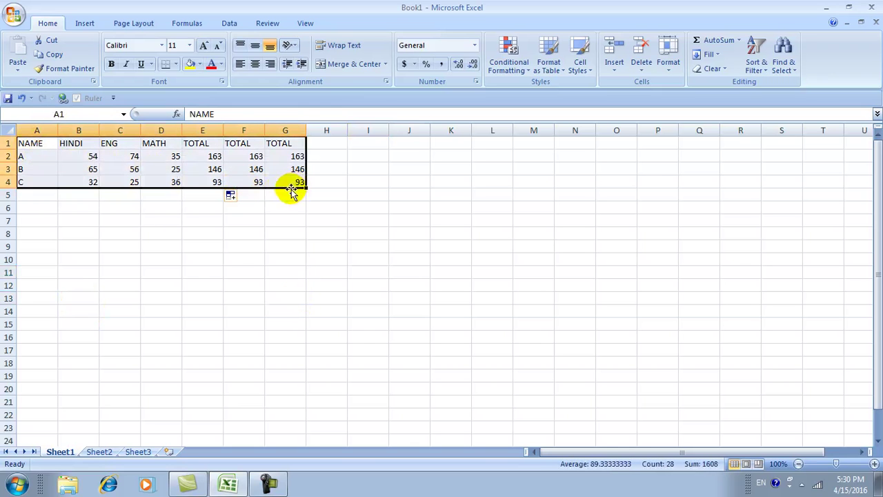
left_click(46, 57)
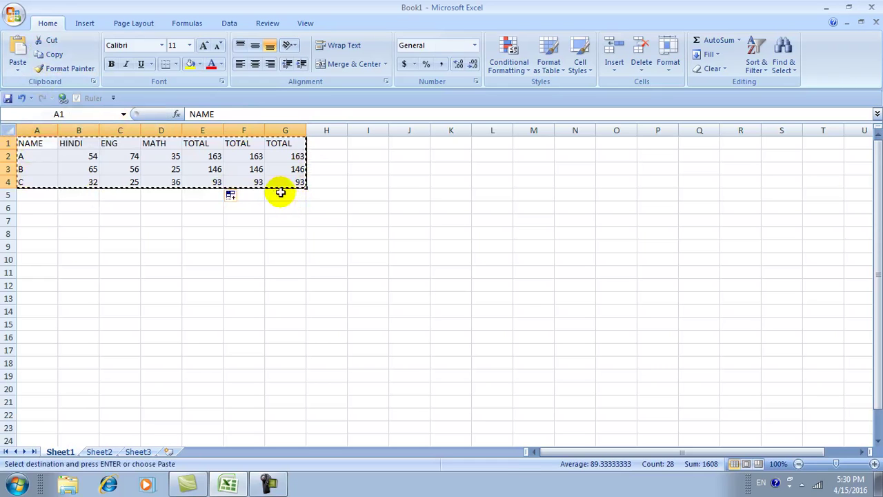
Paste the copied table at A10.
left_click(24, 272)
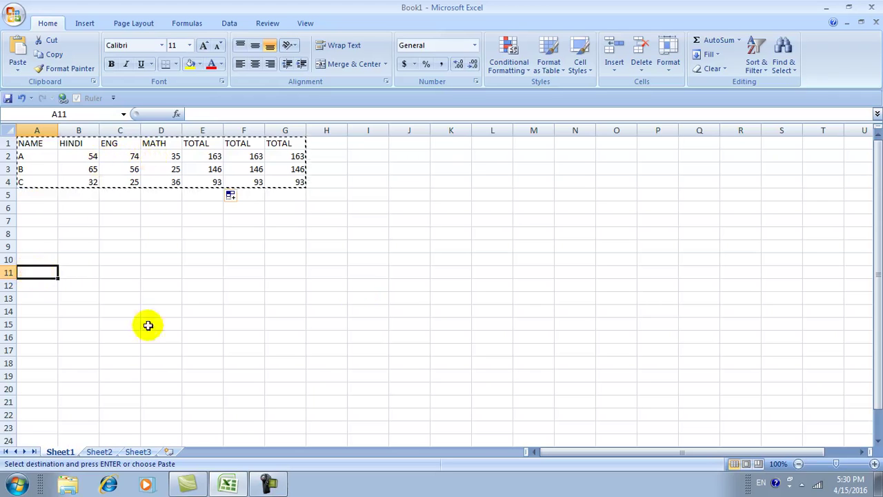
left_click(475, 145)
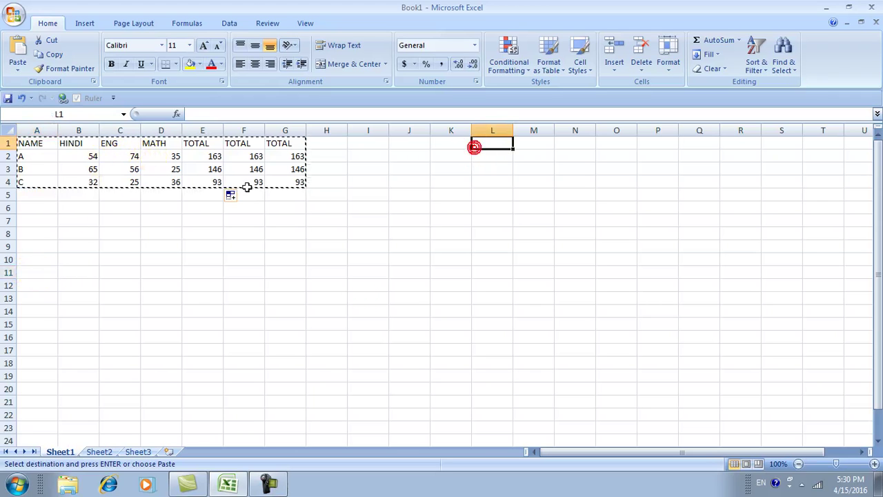
left_click(331, 307)
left_click(816, 178)
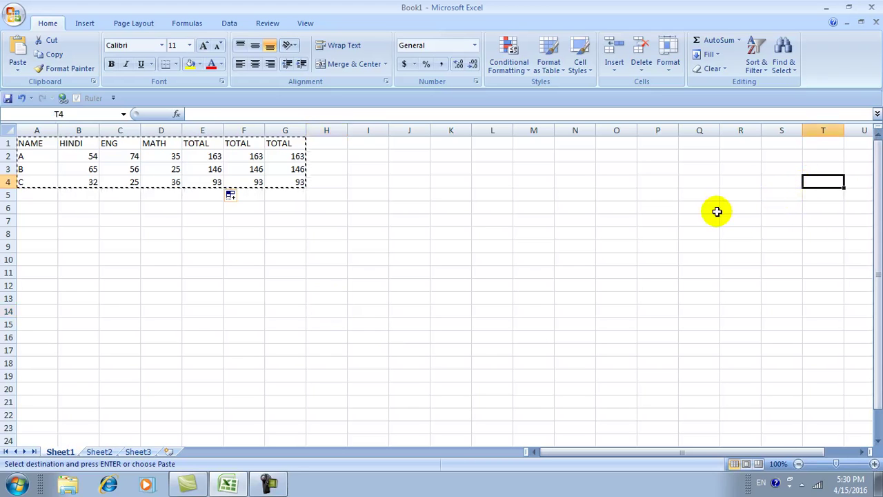
left_click(40, 259)
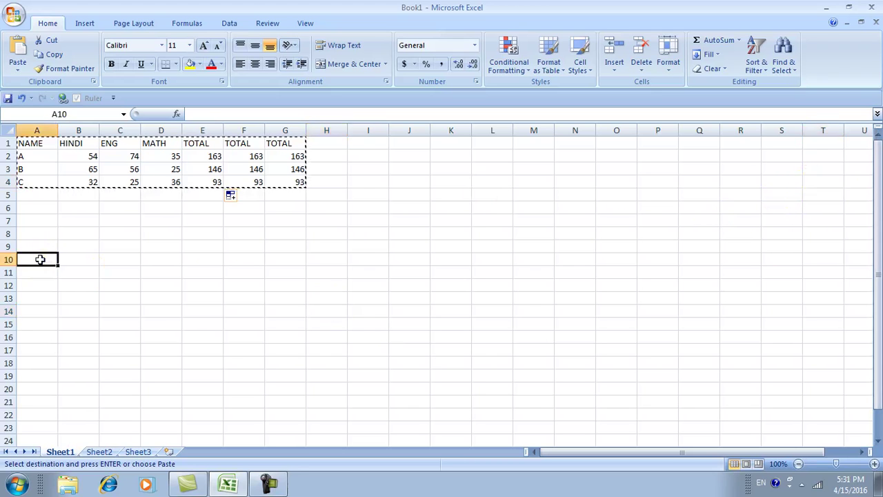
left_click(19, 51)
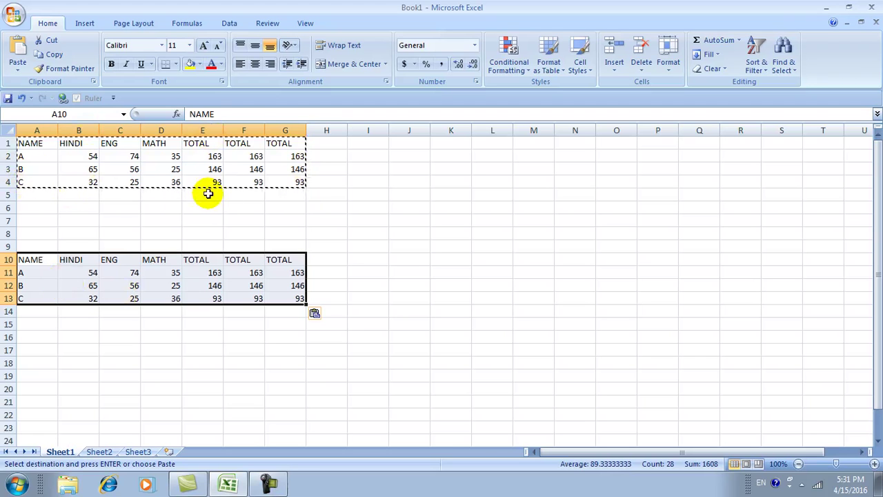
Paste the table at K1, K10, A17 and K17, then Ctrl+D fill K17:Q20.
left_click(451, 143)
left_click(16, 54)
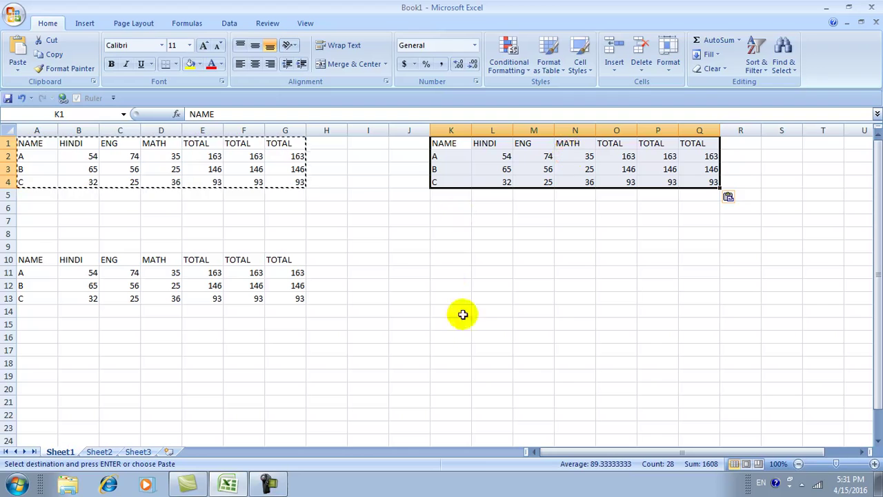
left_click(457, 258)
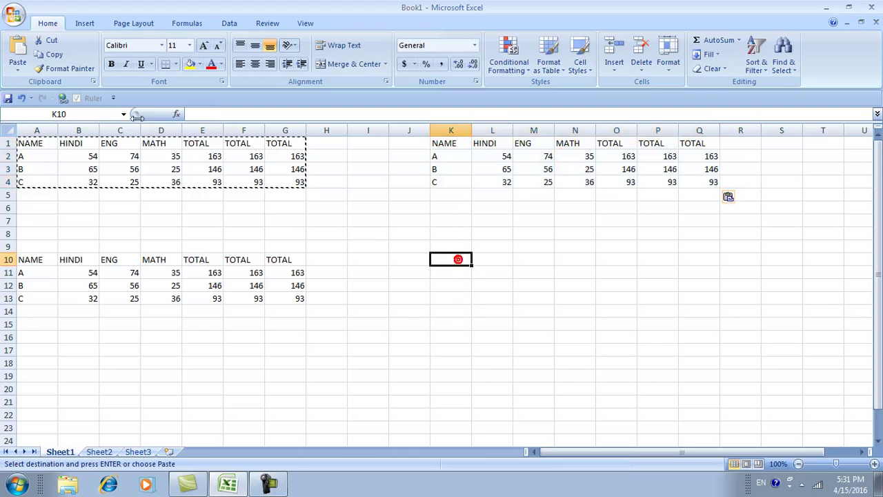
left_click(21, 52)
left_click(39, 350)
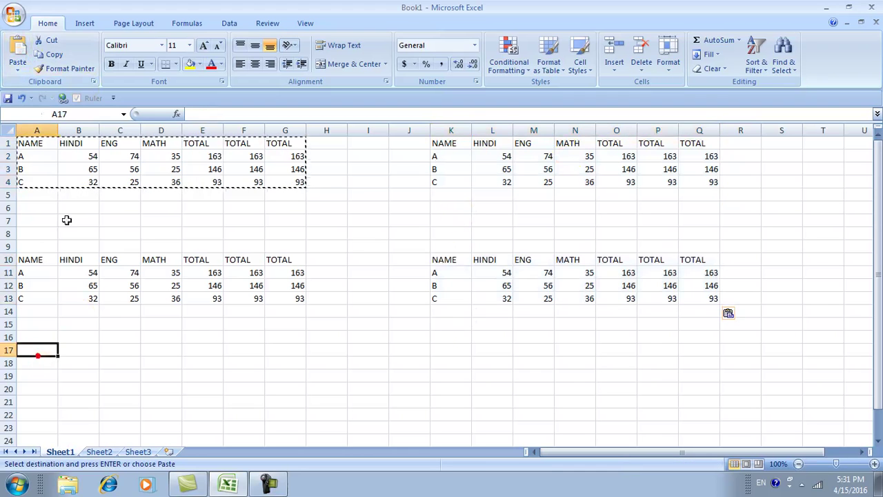
left_click(17, 50)
left_click(442, 351)
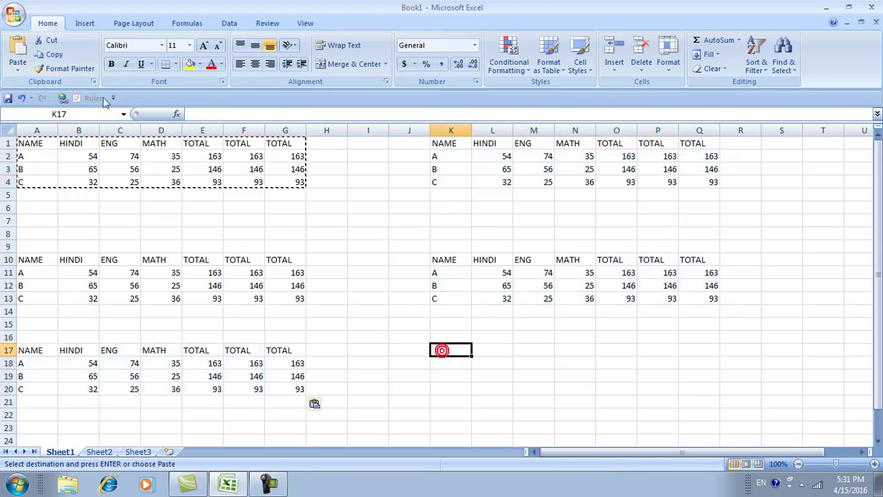
left_click(18, 50)
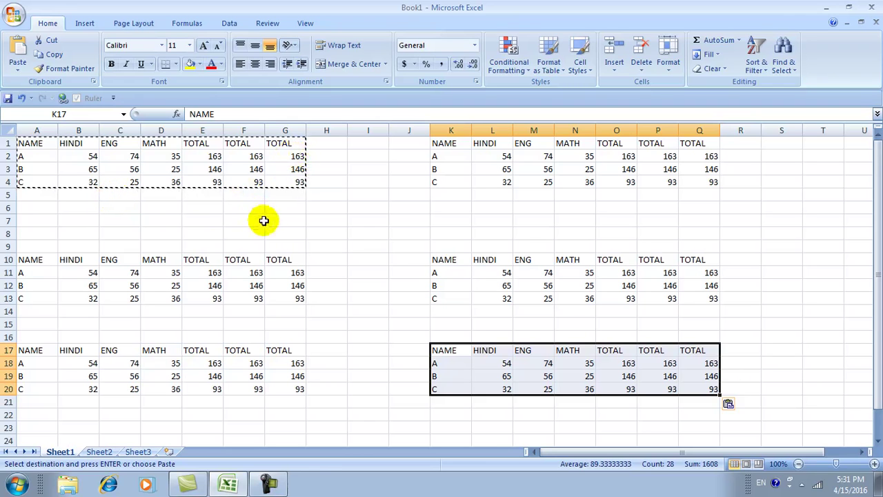
key("ctrl+d")
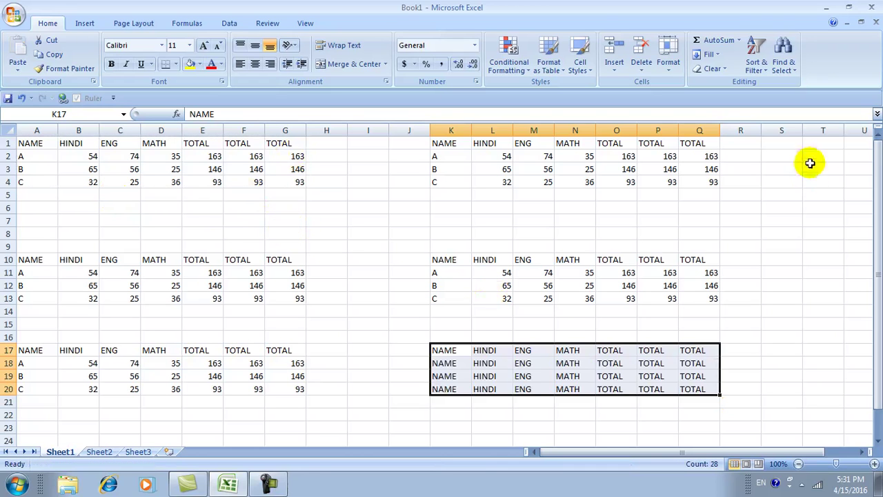
Clear the top-right pasted copy in J1:Q5.
left_click(817, 145)
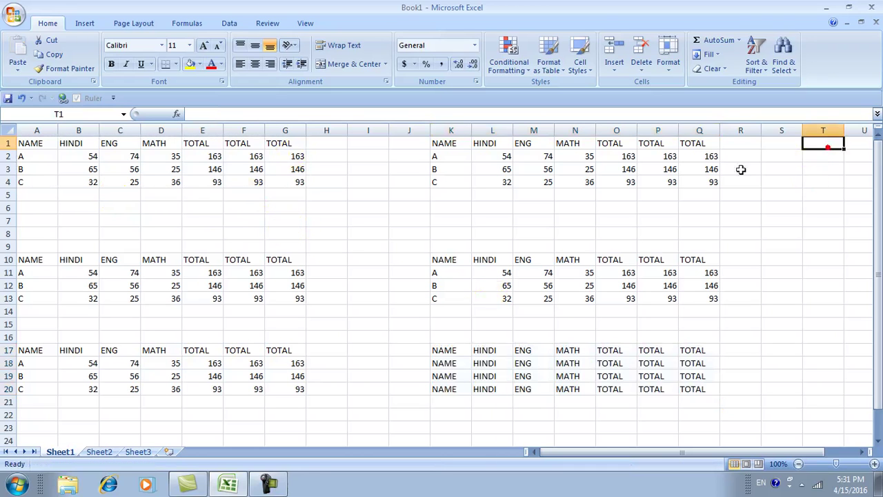
left_click(25, 54)
left_click(750, 232)
scroll(709, 285, "down", 1)
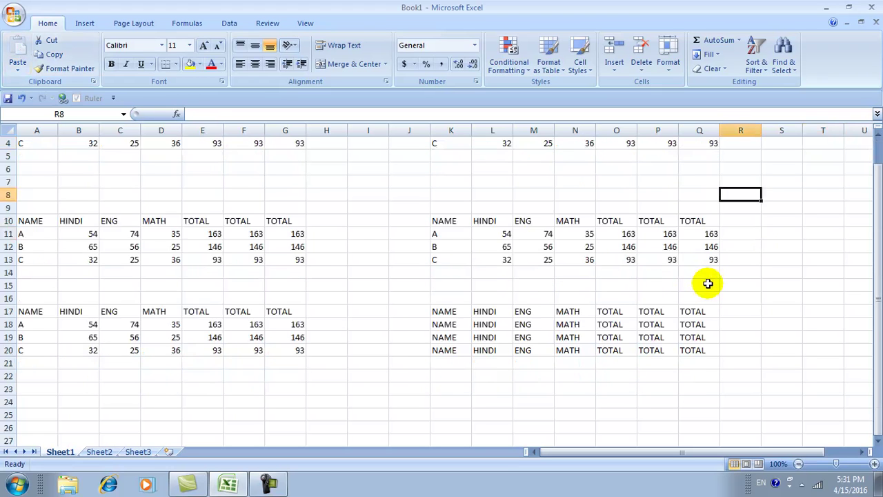
scroll(705, 285, "down", 1)
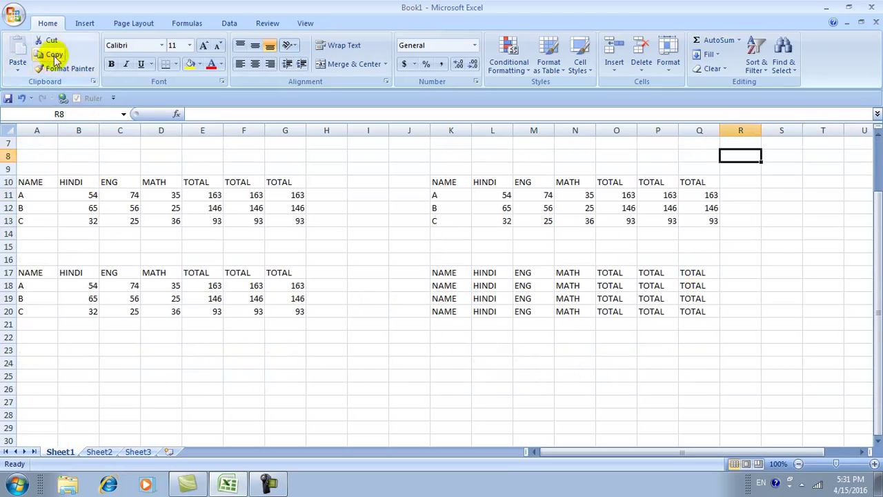
scroll(238, 252, "up", 2)
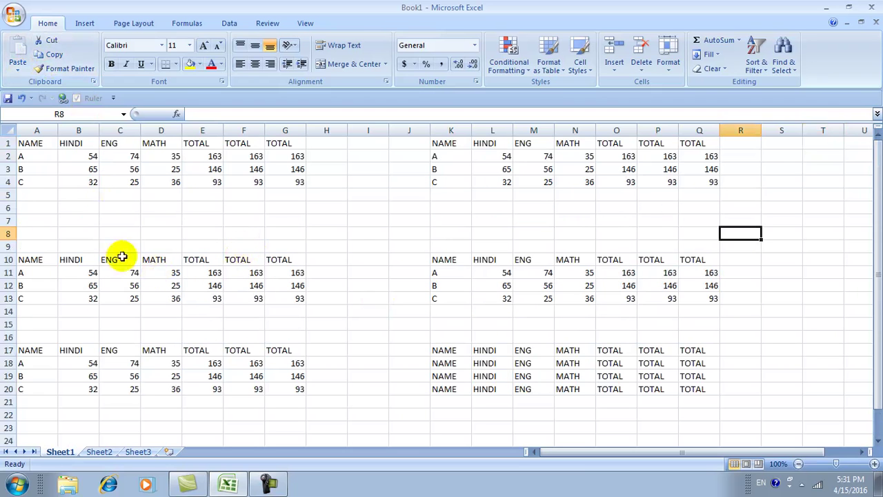
left_click_drag(418, 147, 687, 189)
key("Delete")
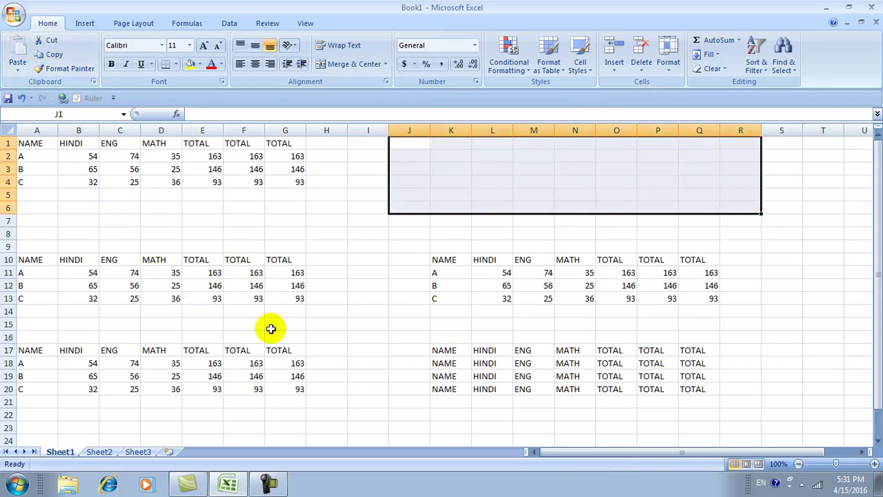
Clear the lower pasted copies in A8:R20, leaving only A1:G4.
mouse_move(29, 235)
left_mouse_down()
mouse_move(475, 277)
mouse_move(730, 392)
left_mouse_up()
key("Delete")
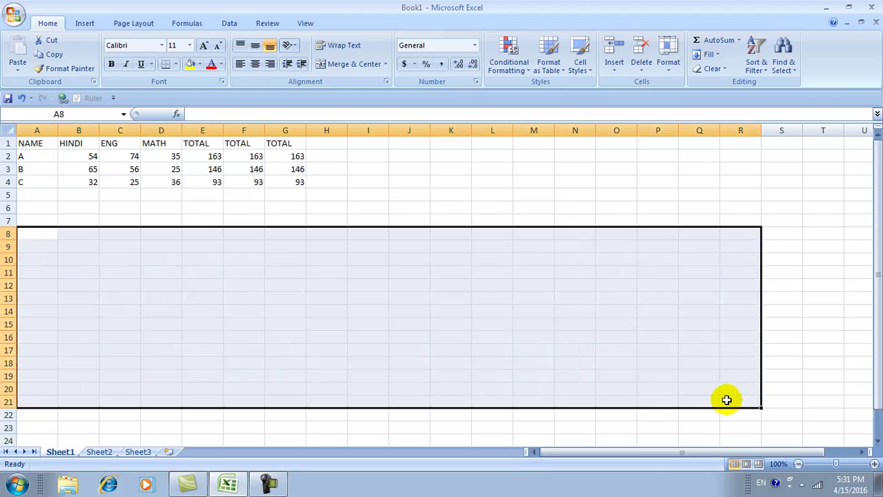
left_click(599, 245)
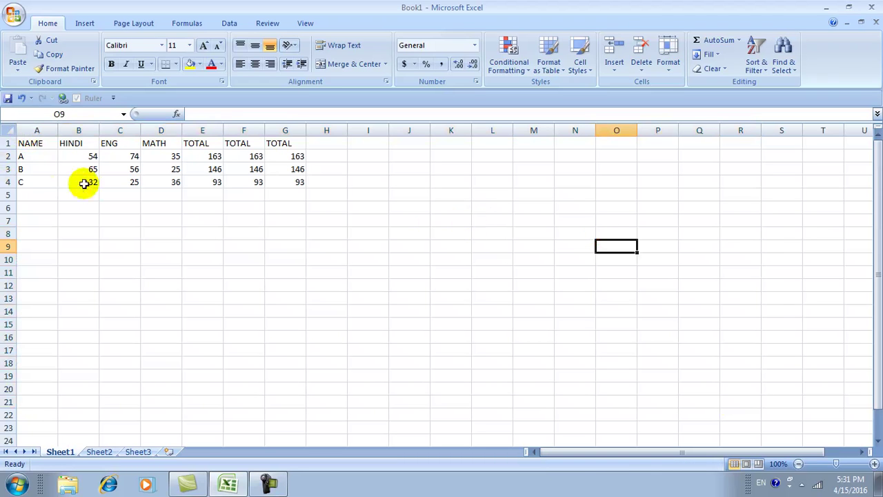
left_click_drag(31, 144, 278, 178)
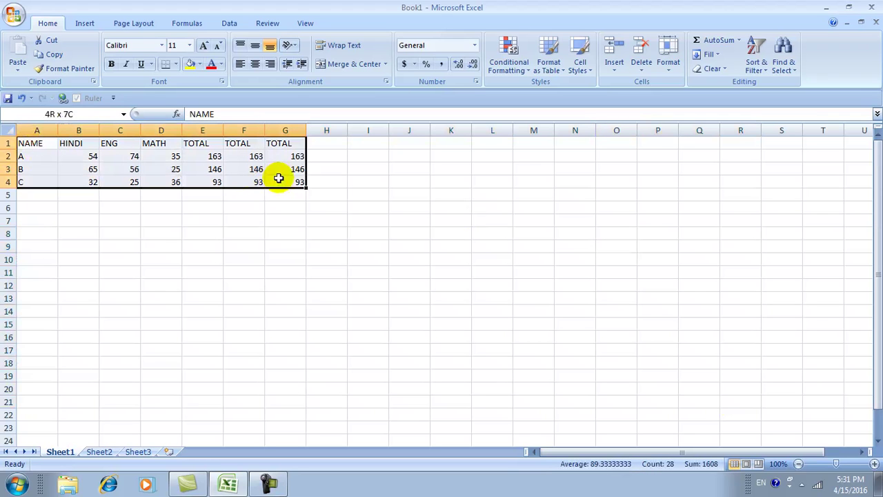
left_click(47, 40)
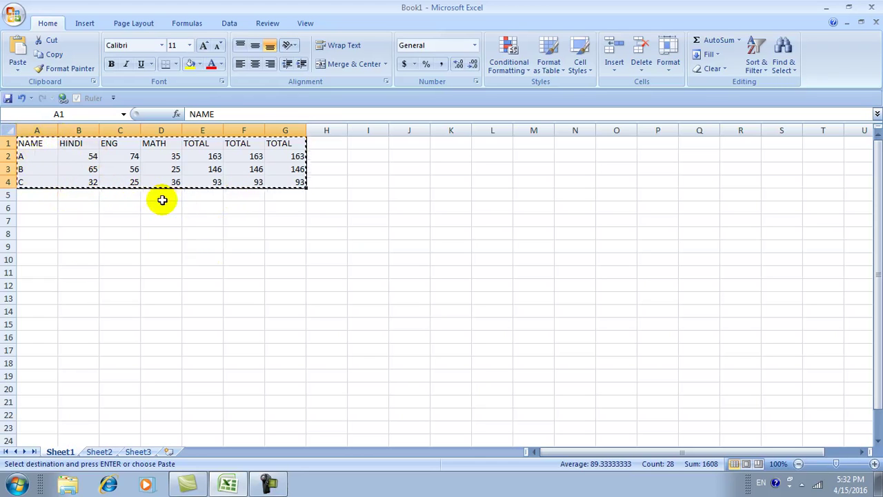
left_click(50, 55)
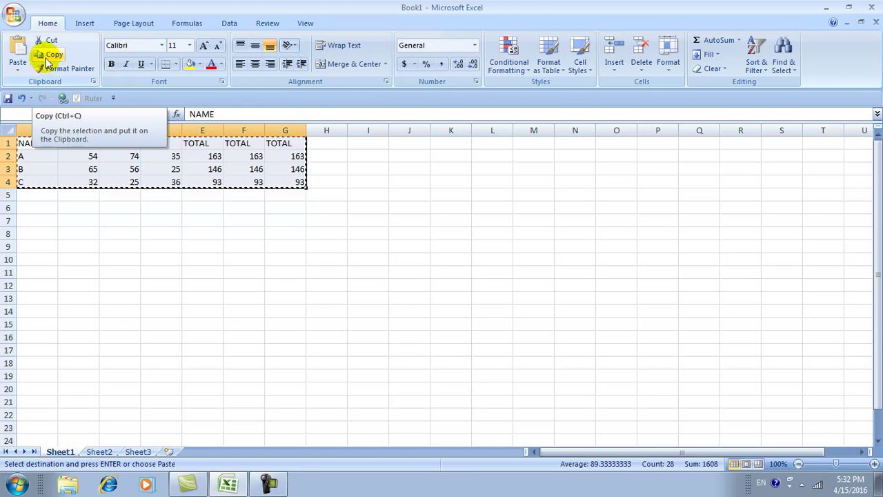
mouse_move(31, 143)
left_mouse_down()
mouse_move(285, 164)
mouse_move(291, 177)
left_mouse_up()
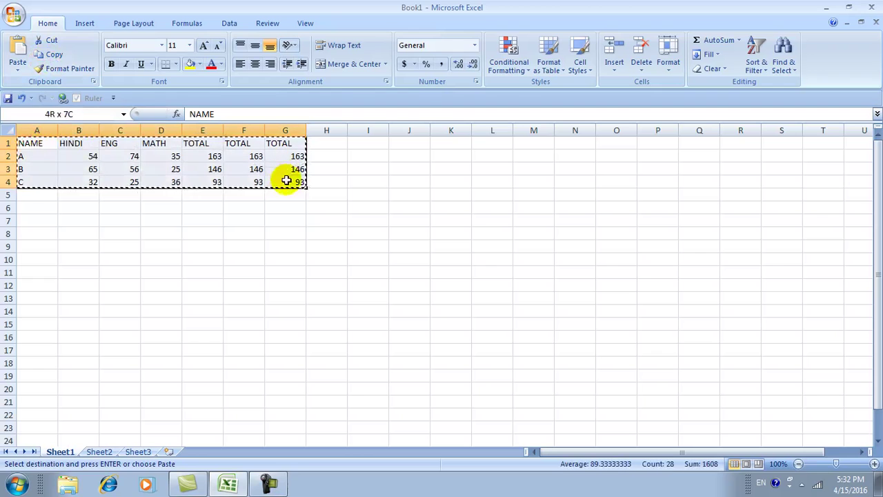
left_click(43, 43)
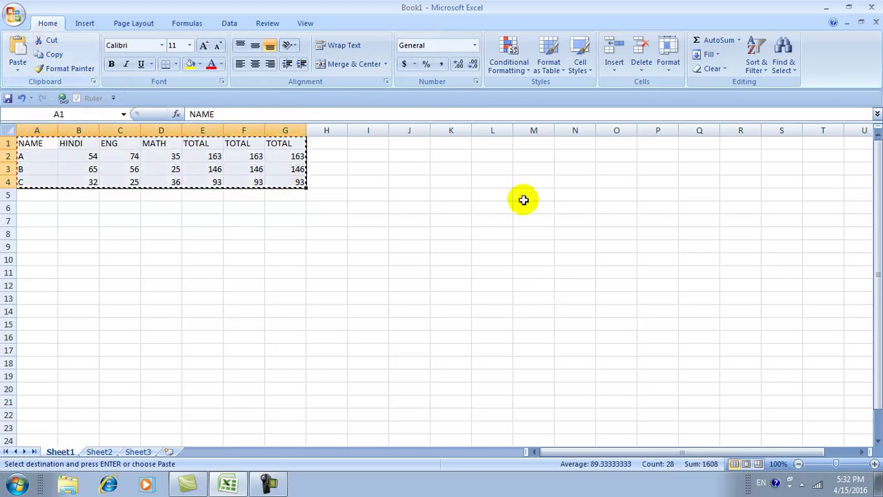
left_click(495, 140)
left_click(28, 286)
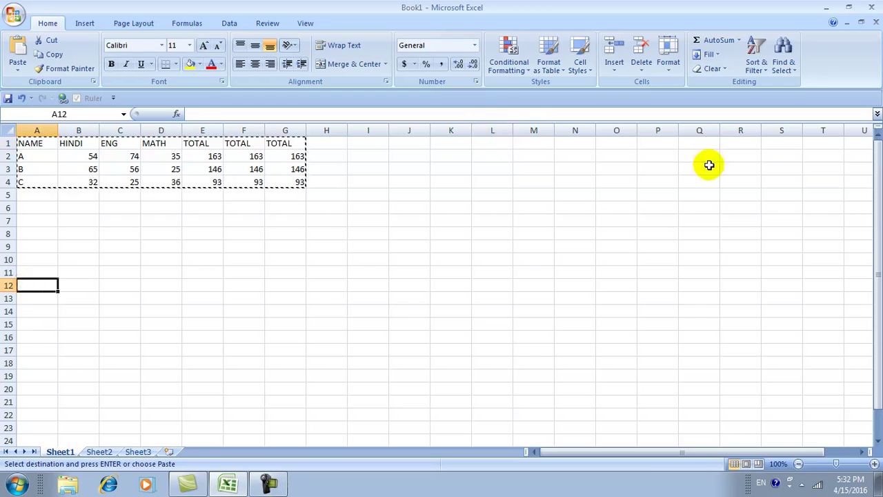
left_click(726, 144)
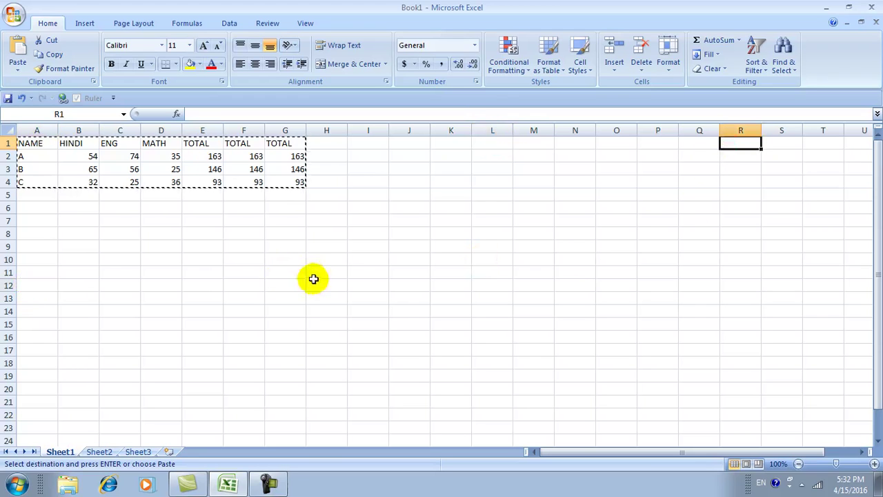
left_click(37, 258)
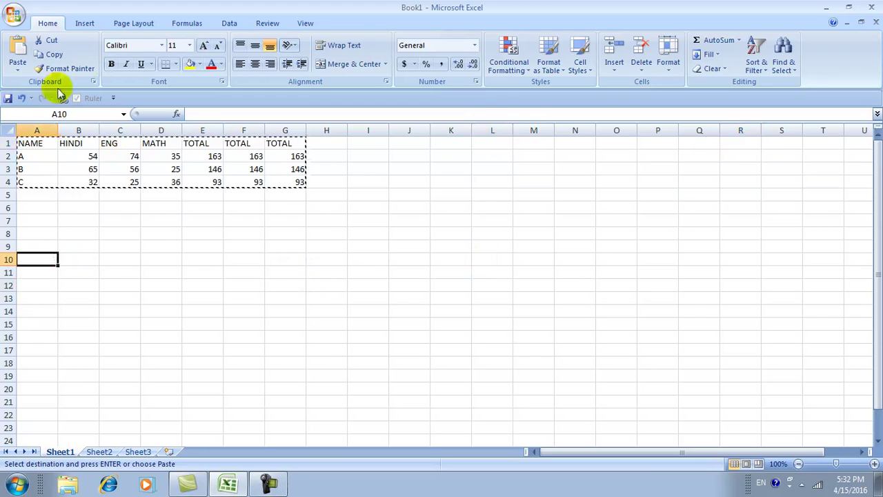
left_click(18, 52)
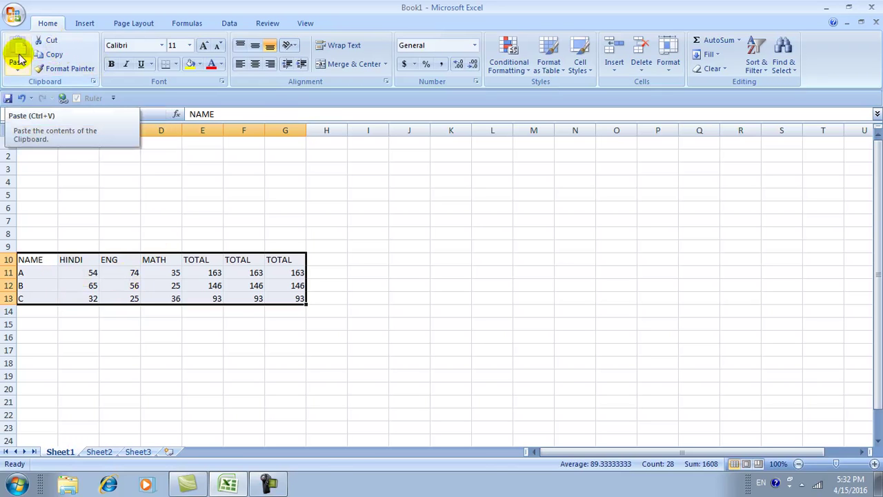
key("ctrl+z")
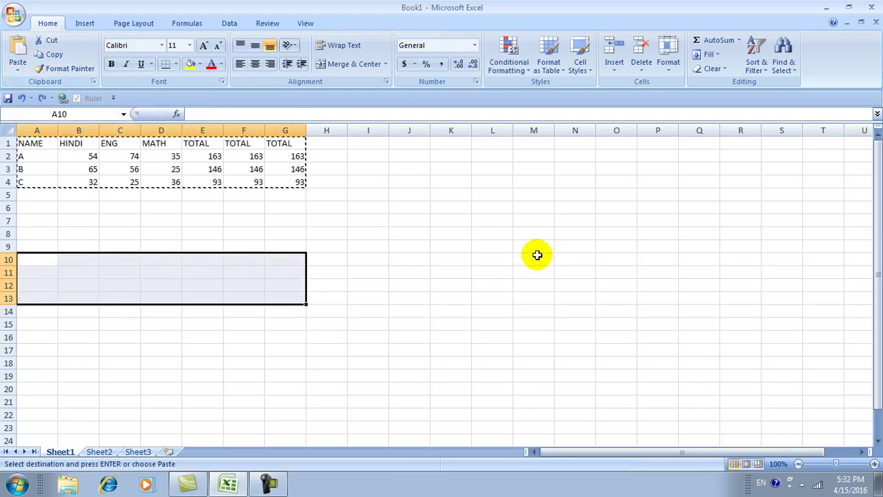
left_click(450, 278)
Enter 45 in A10 and 65 in B10, then begin =SUM(A10 in C10.
left_click(37, 263)
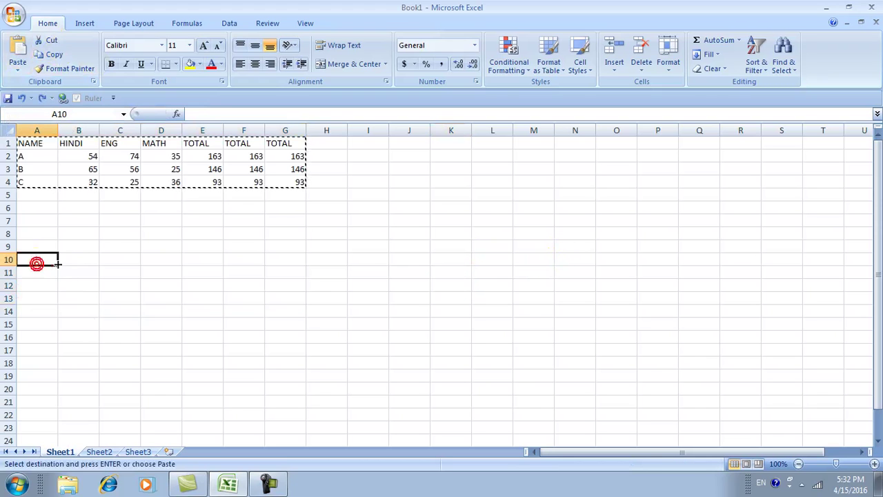
type("45")
key("Tab")
type("65")
key("Tab")
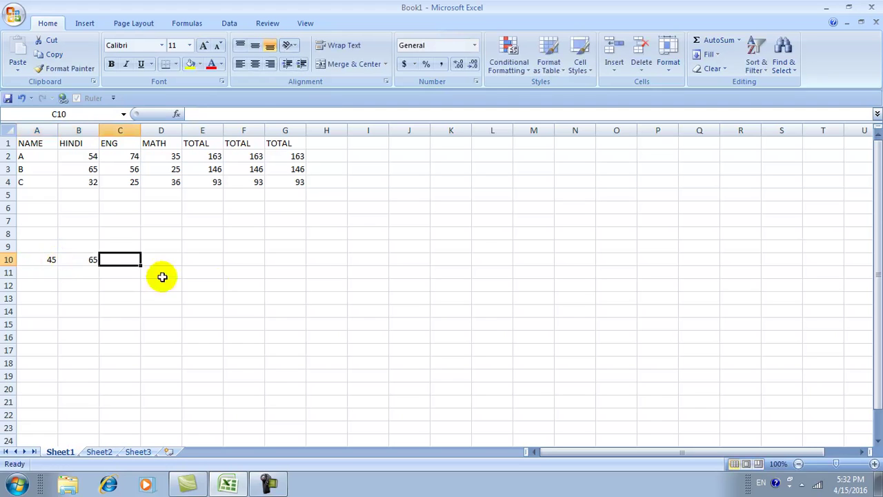
left_click(210, 113)
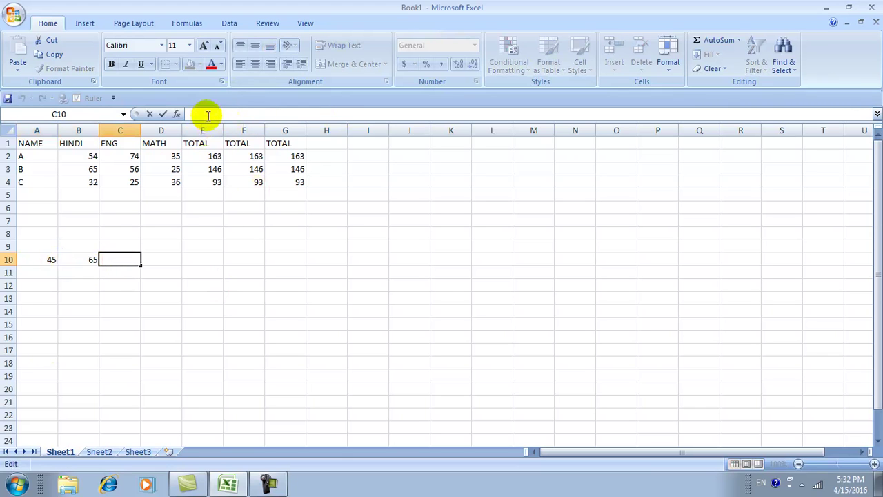
type("=")
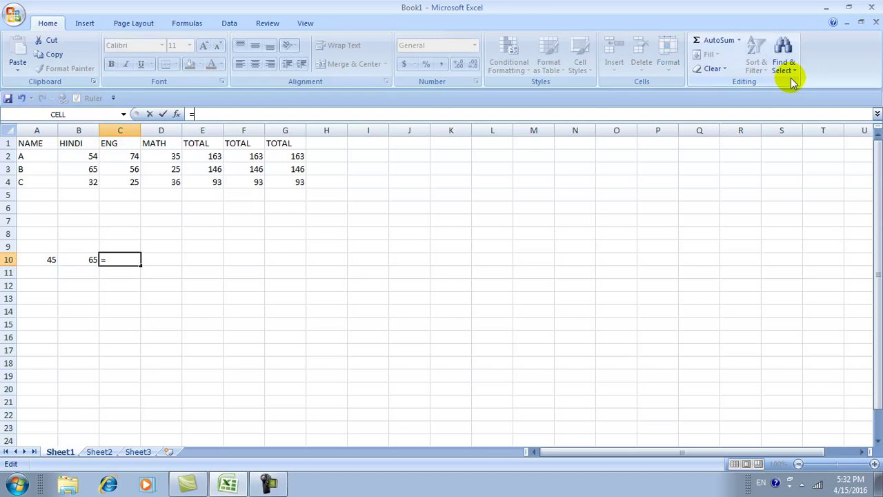
type("SUM")
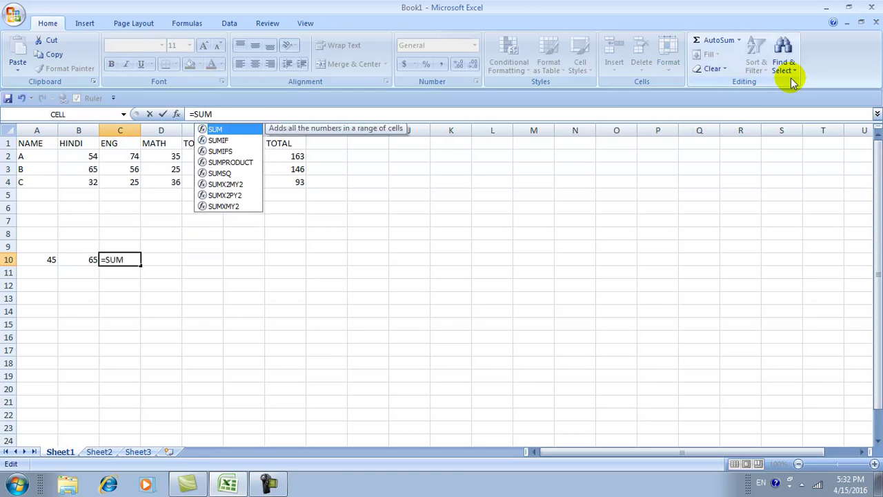
type("(")
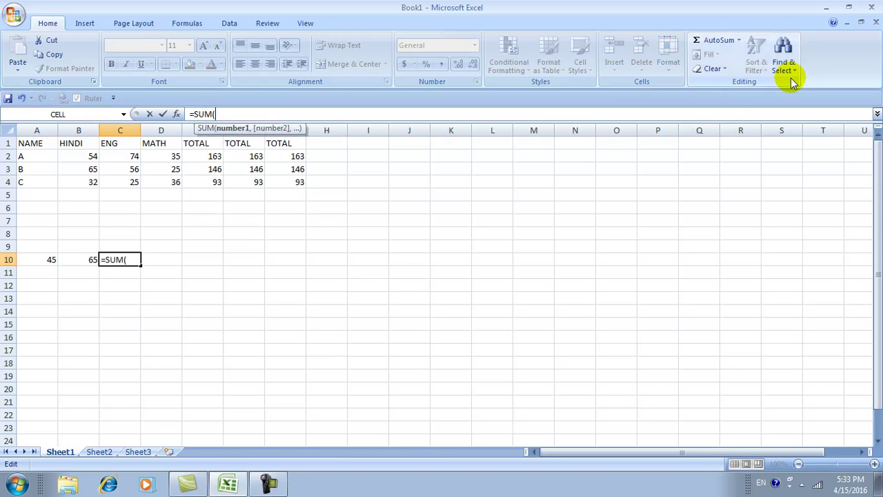
type("A10*")
Finish =SUM(A10*B10) in C10 so it shows 2925, and check the formula.
type("B10")
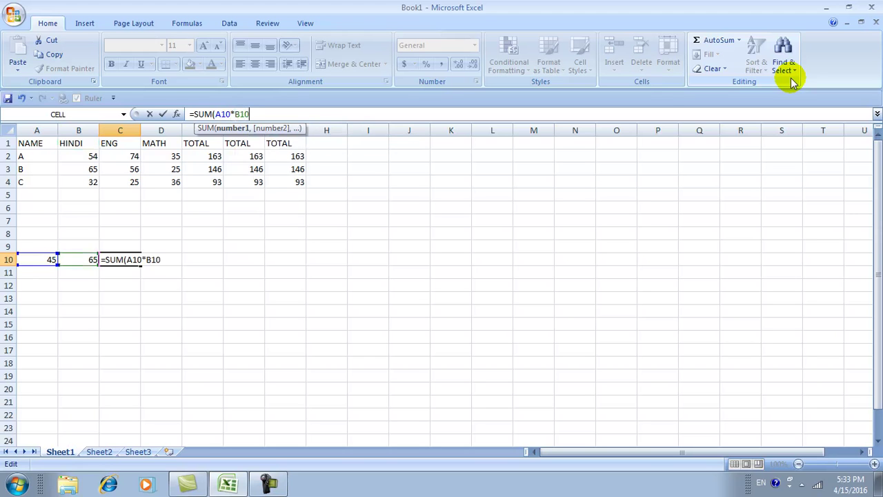
type(")")
key("Return")
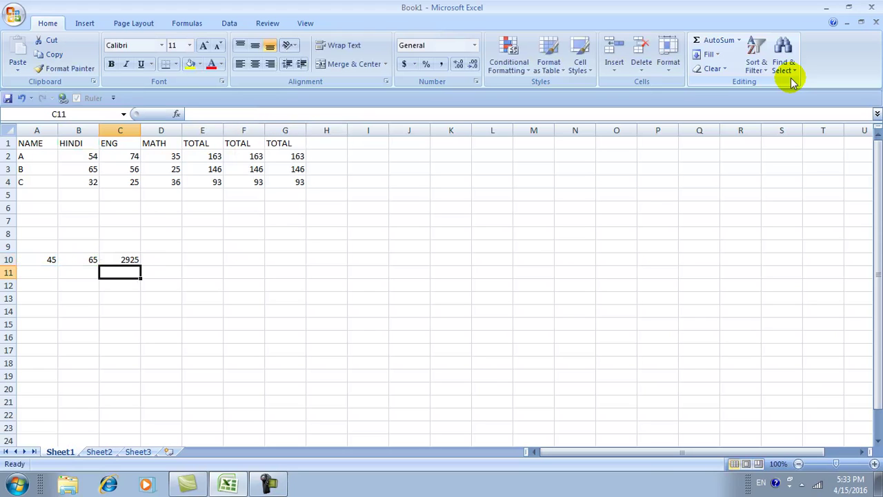
left_click(269, 390)
left_click(122, 266)
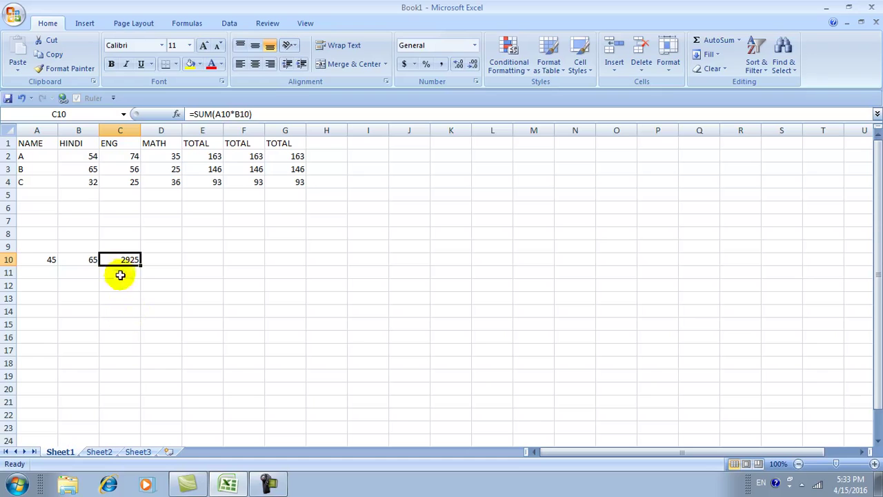
left_click(36, 298)
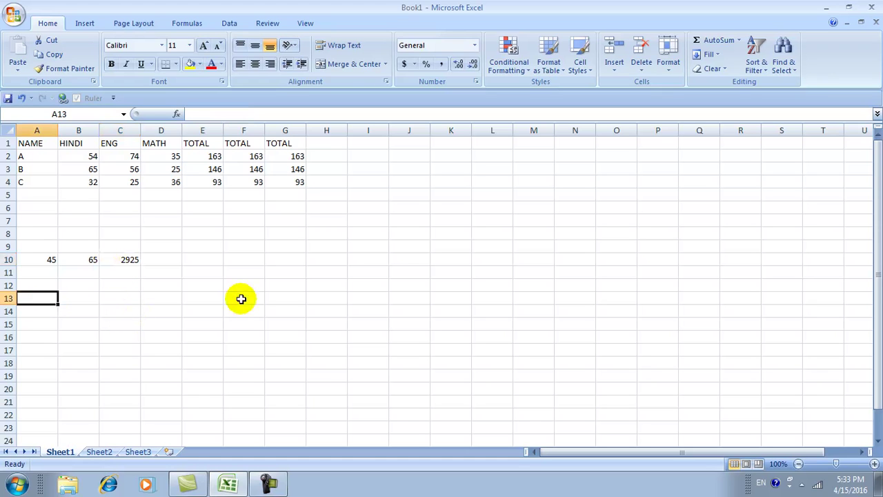
left_click(151, 258)
Enter 13 in D10.
type("13")
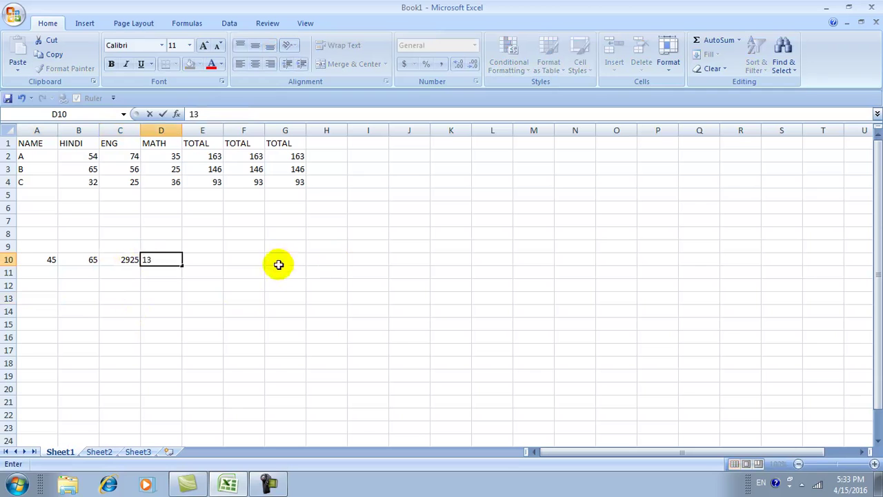
left_click(274, 270)
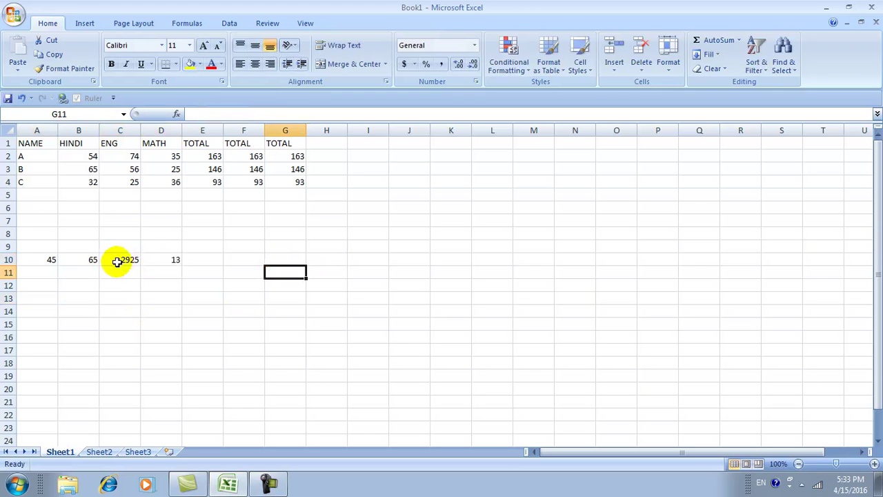
left_click(129, 263)
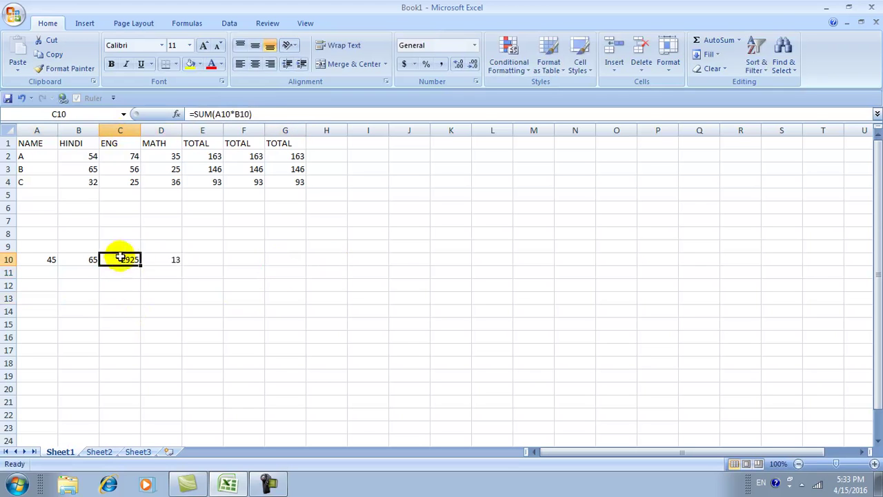
left_click(176, 261)
Enter =SUM(C10/D10) in E10 to get 225, then review the related formulas.
left_click(216, 256)
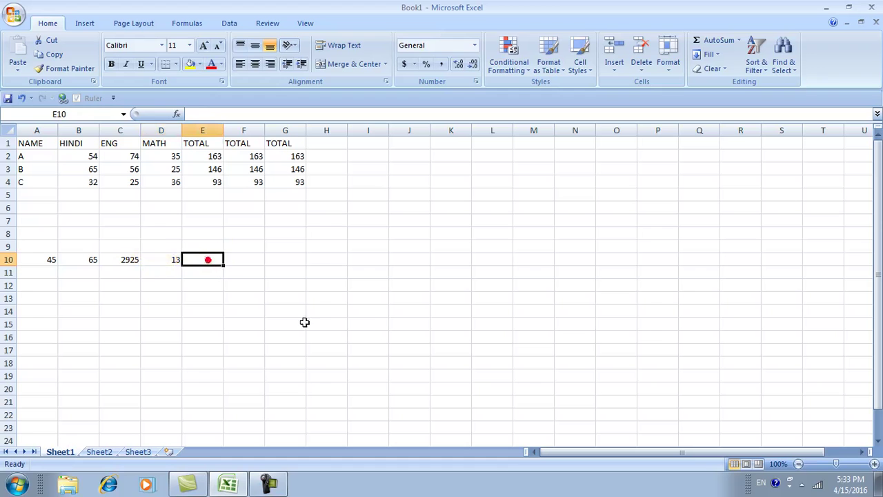
type("=SUM(")
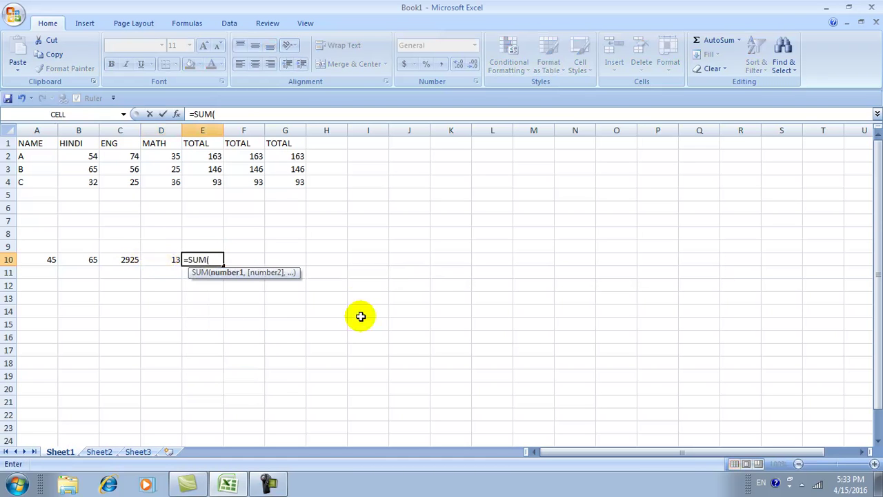
type("C10/")
type("D10")
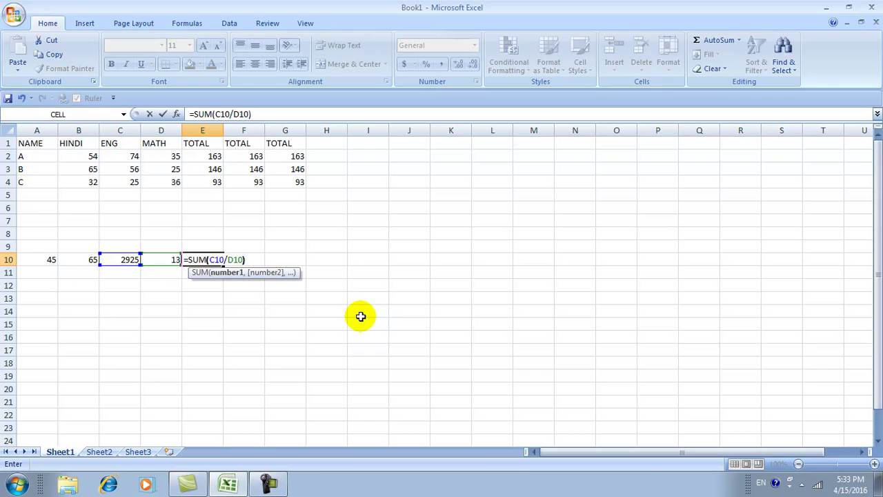
key("Return")
left_click(321, 311)
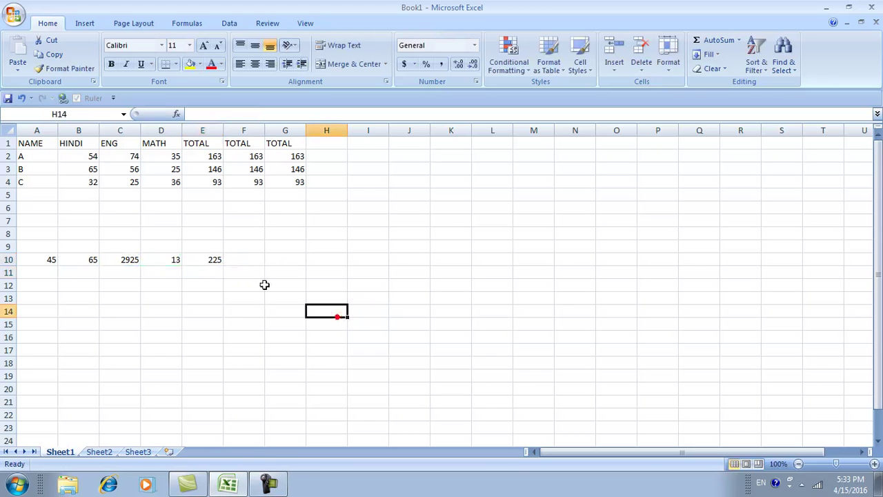
left_click(204, 259)
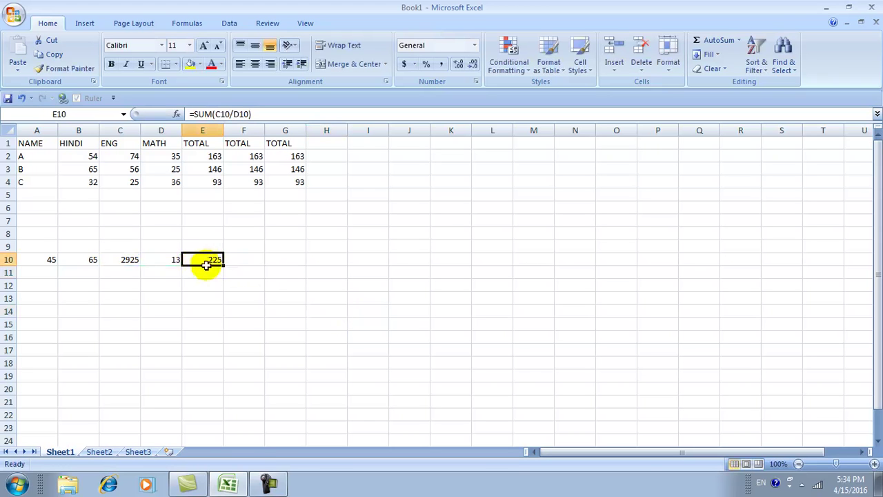
left_click(124, 259)
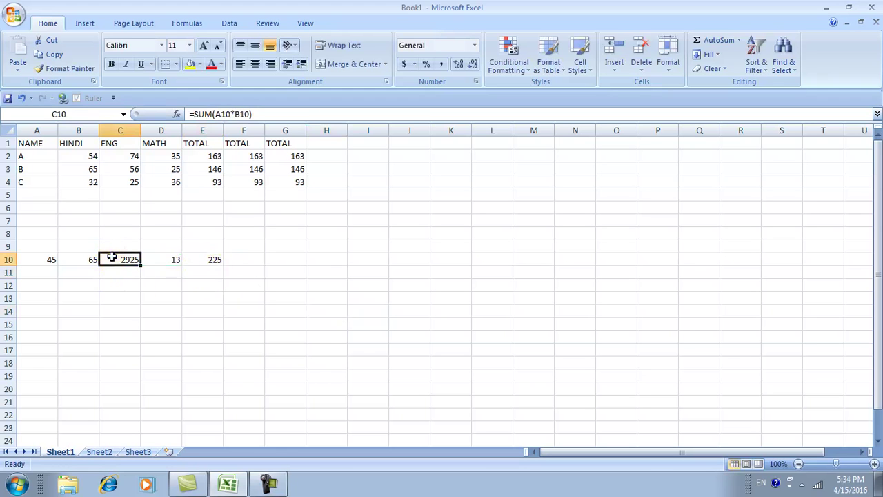
left_click(164, 260)
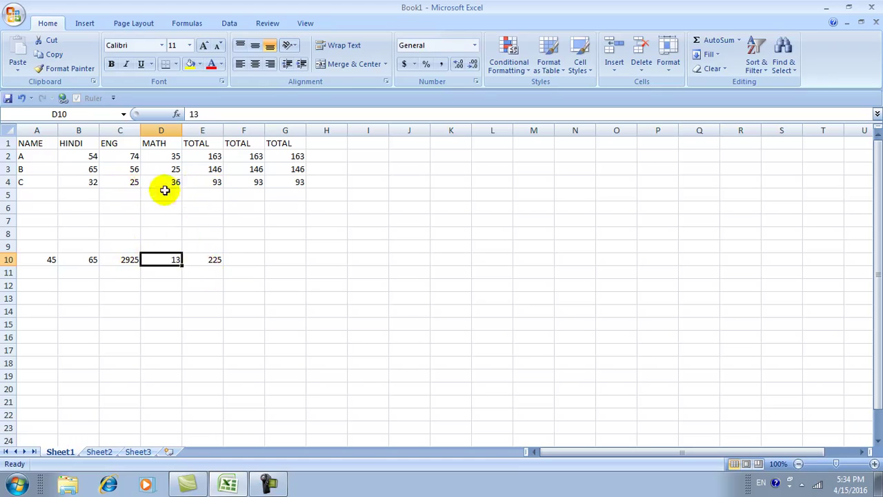
left_click(213, 157)
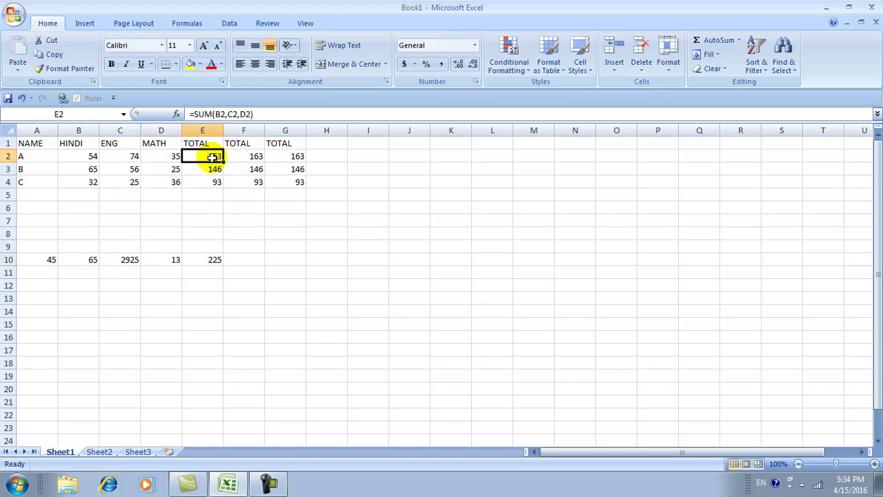
left_click(47, 261)
left_click(210, 260)
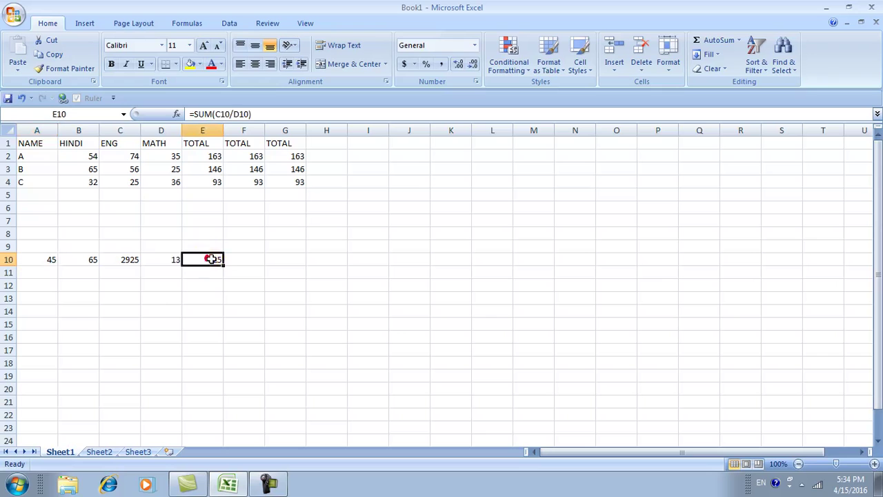
Enter 156235 in A14 and 2563 in B14.
left_click(48, 311)
type("15")
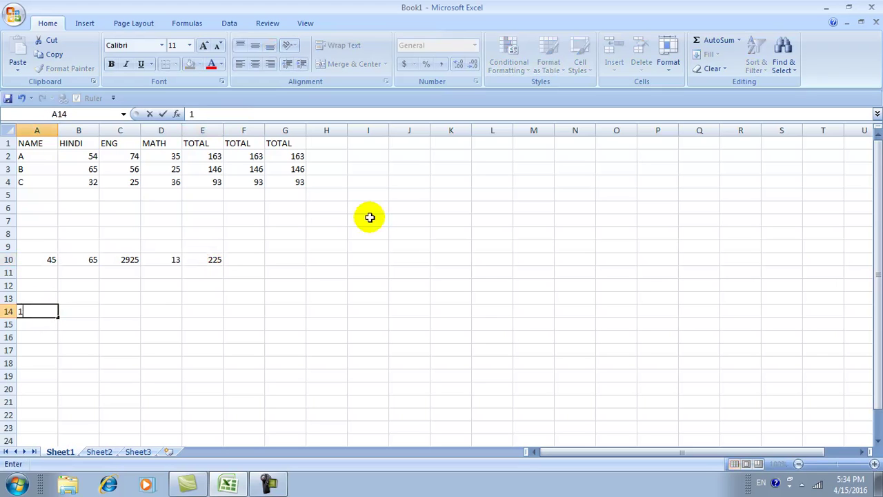
type("6235")
key("Tab")
type("2563")
key("Tab")
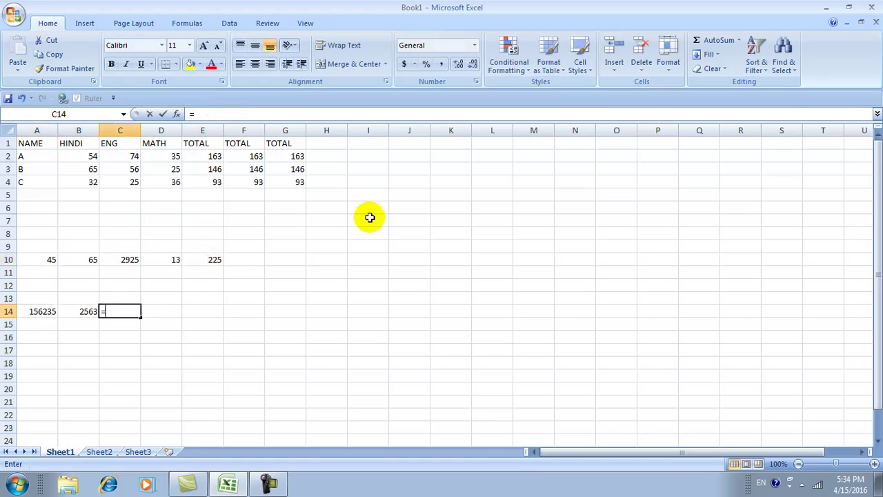
Enter =SUM(A14-B14) in C14 so it shows 153672.
type("=SUM")
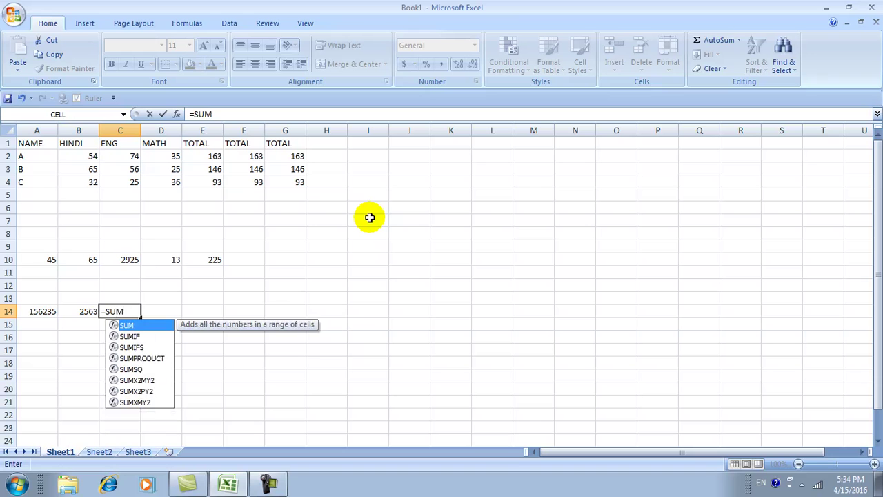
type("(")
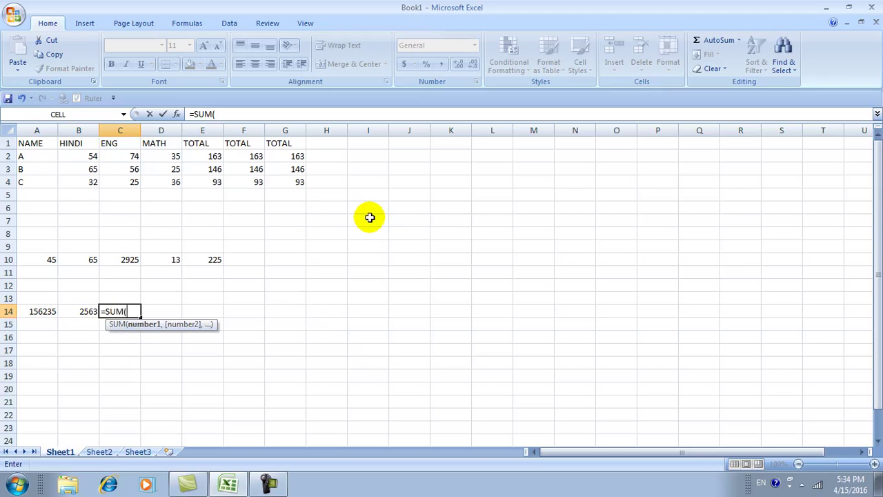
type("A14-")
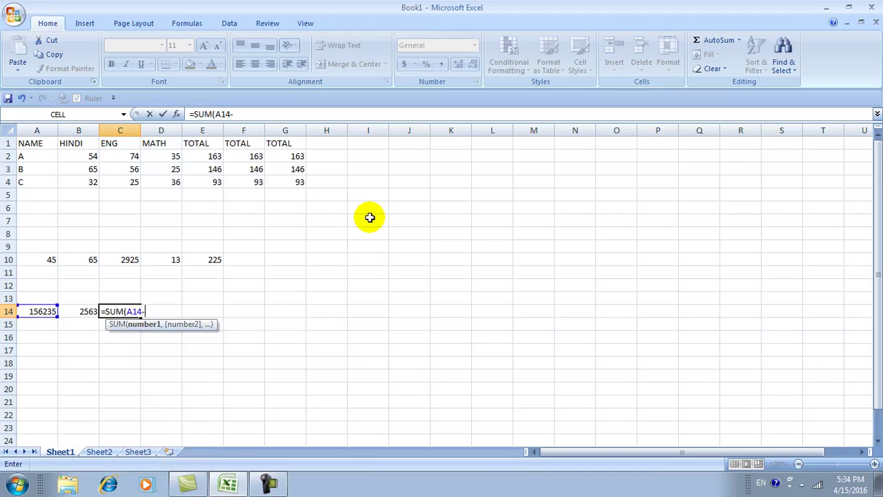
type("B14")
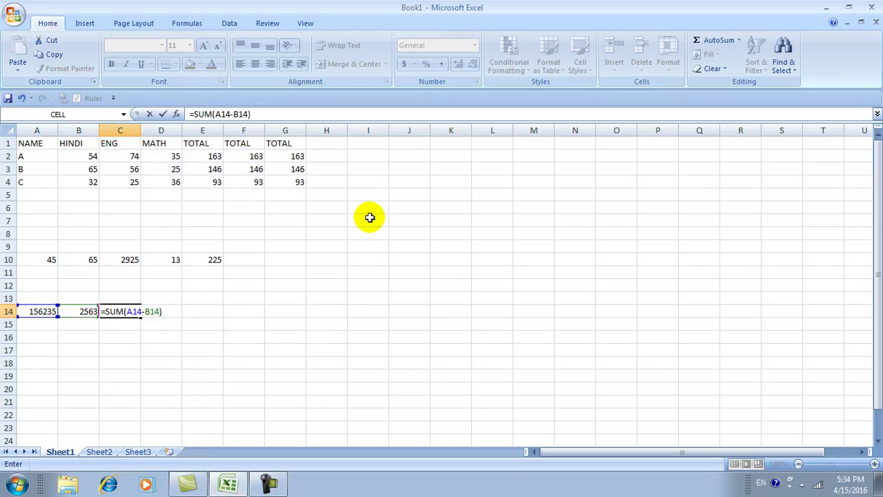
key("Return")
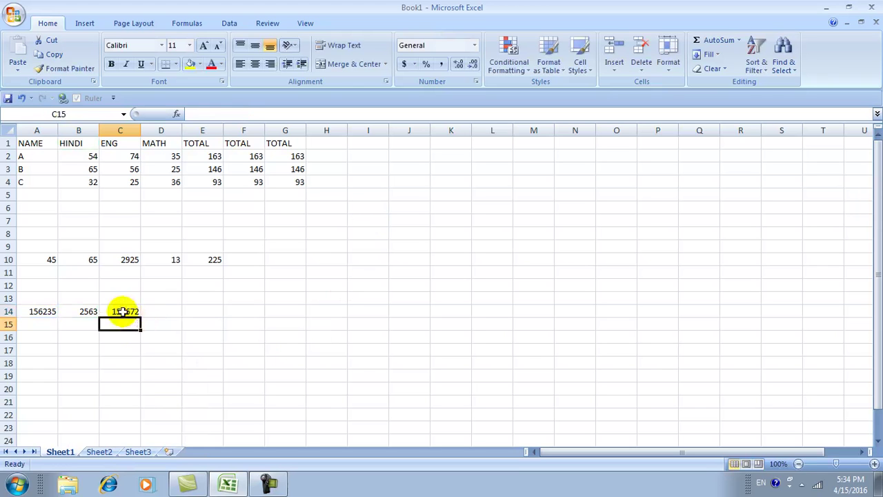
left_click(123, 311)
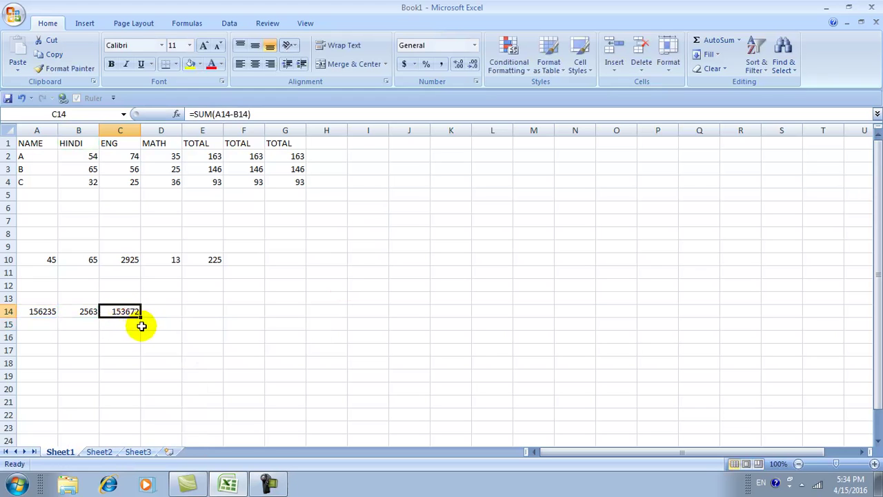
Change B14 to 564523 and check C14's recalculated result.
left_click(67, 311)
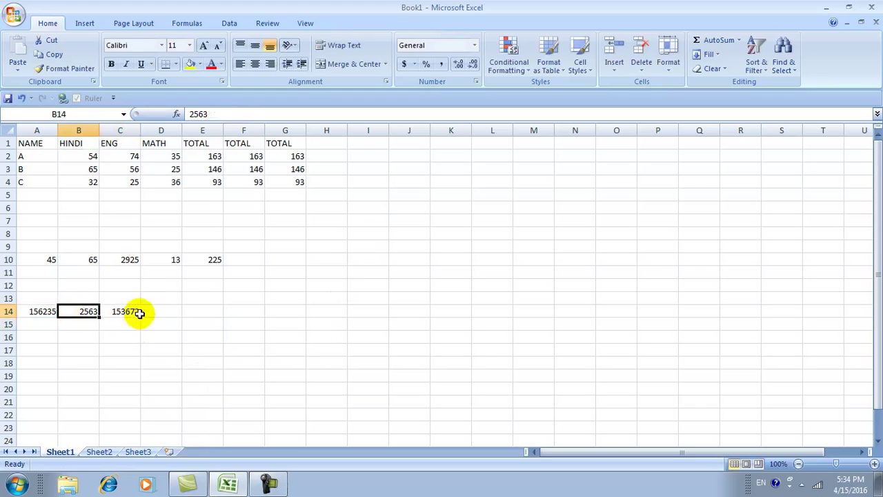
type("5")
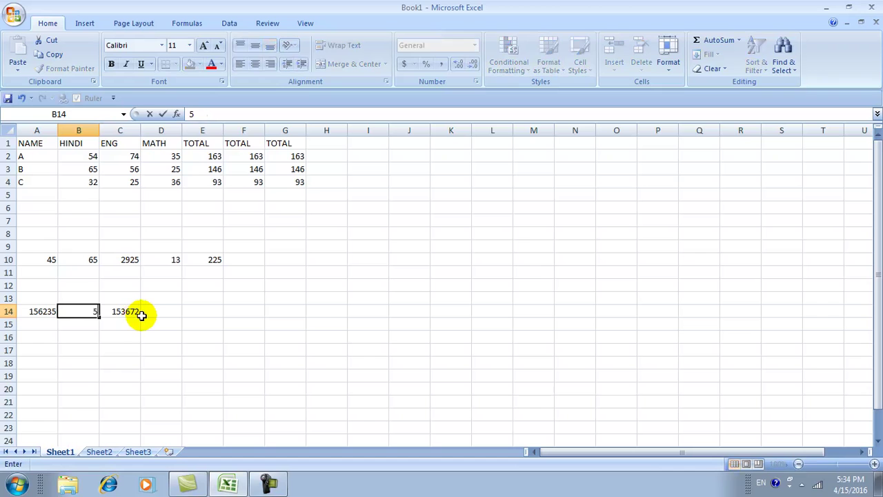
type("64523")
key("Return")
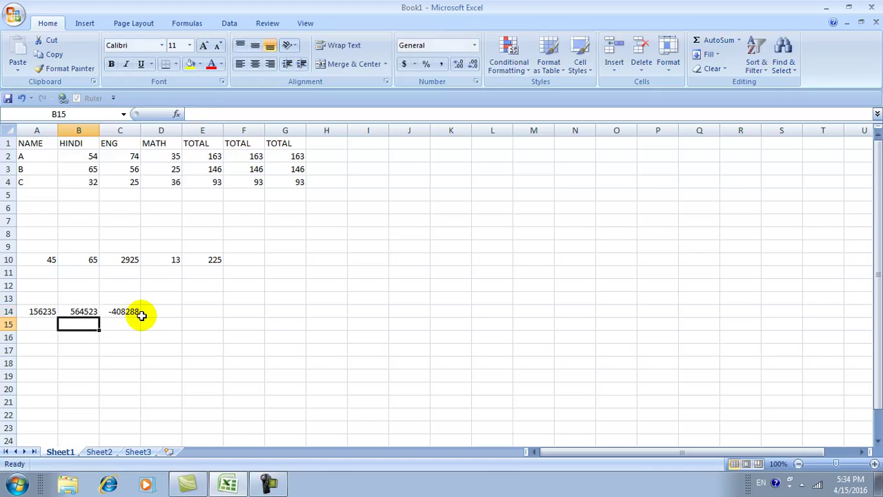
left_click(138, 349)
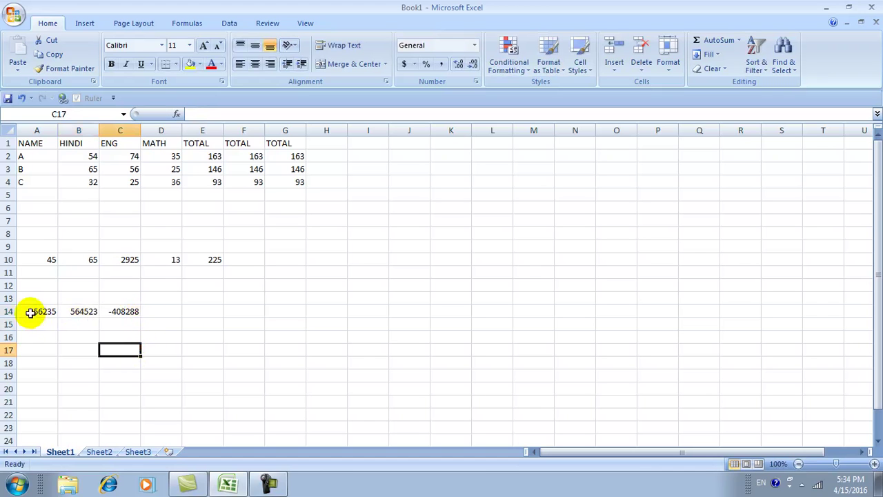
left_click(123, 313)
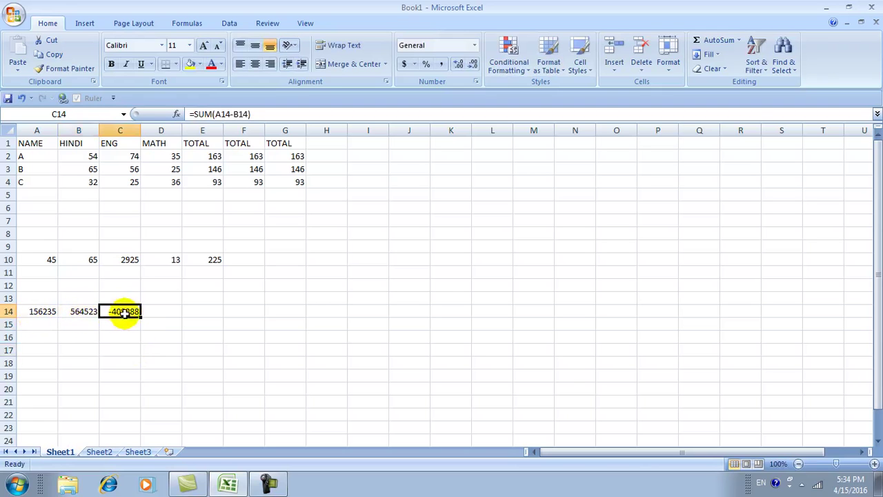
Try several more B14 values, settling on 52233.
left_click(80, 312)
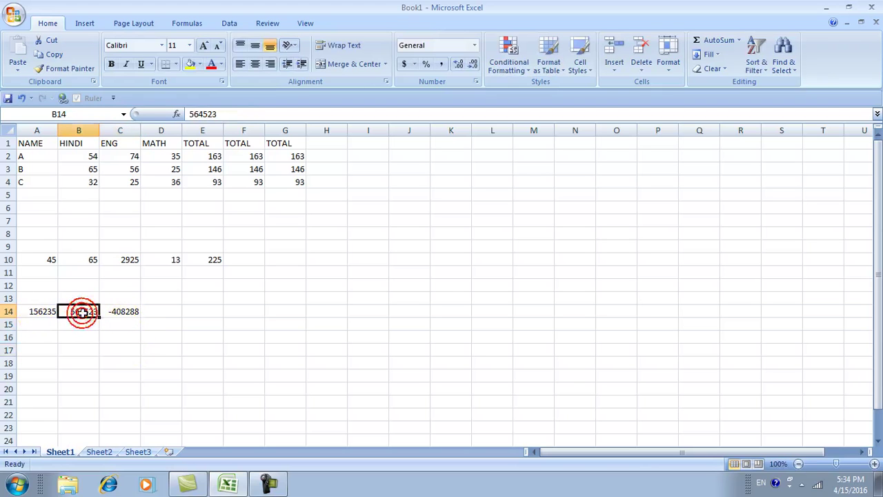
type("2")
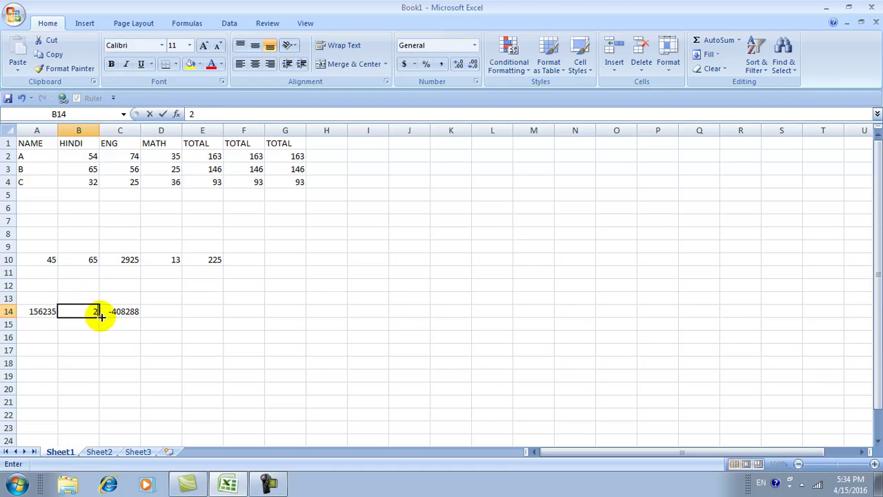
type("562")
key("Return")
type("3")
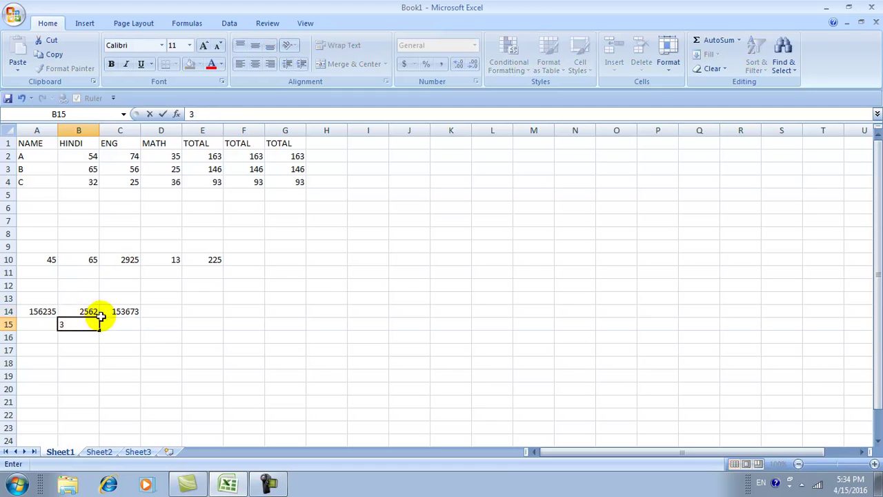
key("Up")
type("4")
key("Return")
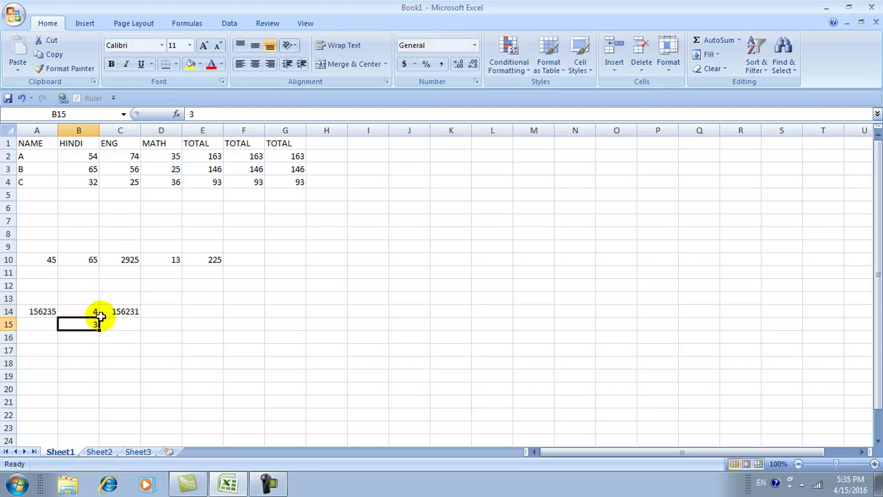
key("Up")
type("5223325")
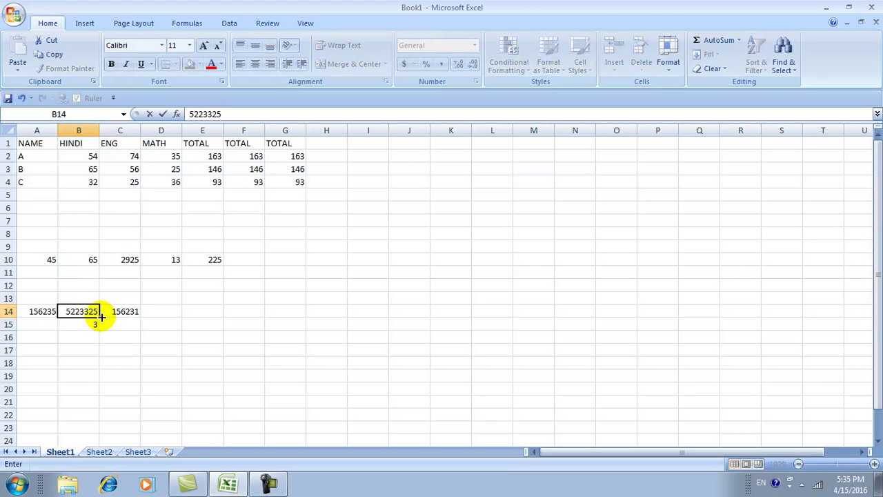
key("BackSpace")
key("Return")
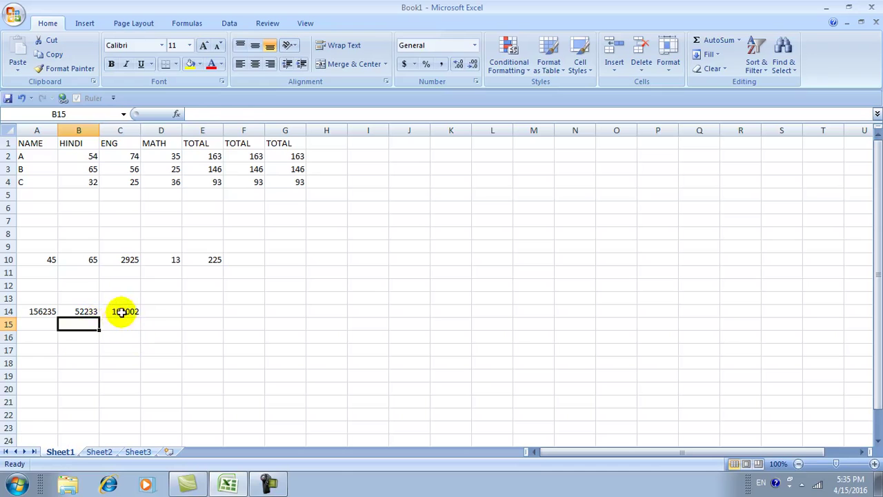
Review the formulas in C14, C10 and E10.
left_click(122, 311)
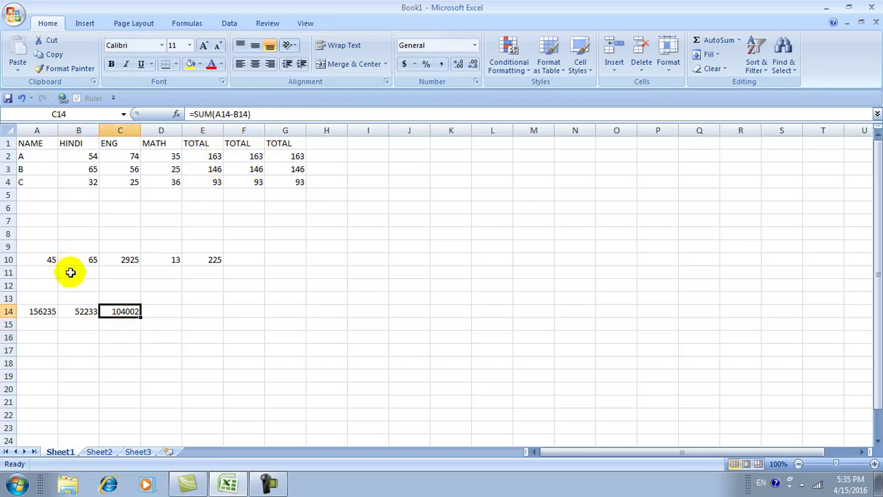
left_click(127, 260)
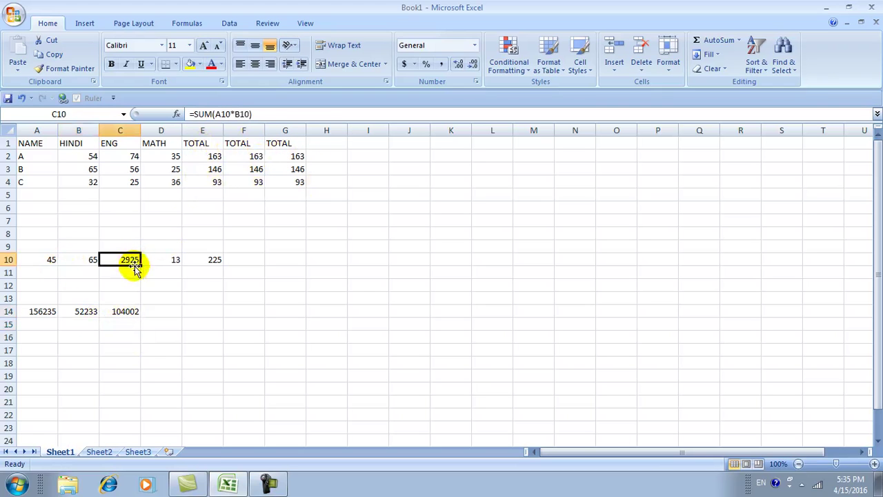
left_click(213, 259)
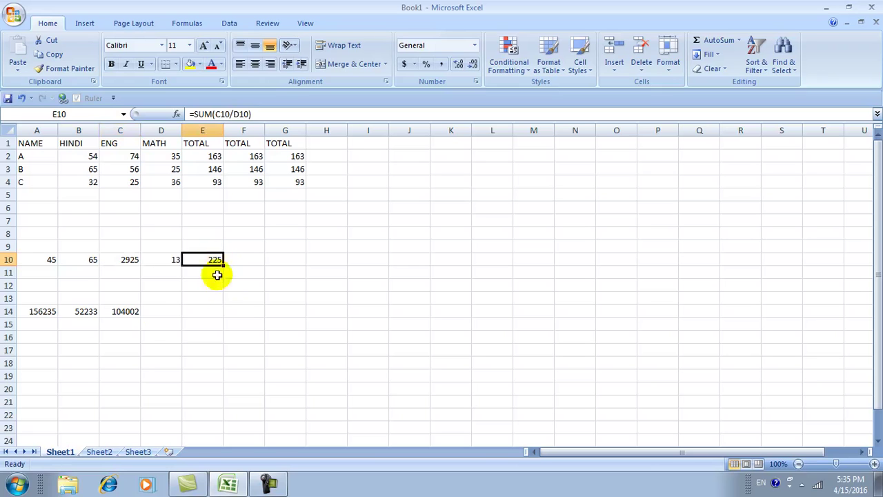
left_click(122, 311)
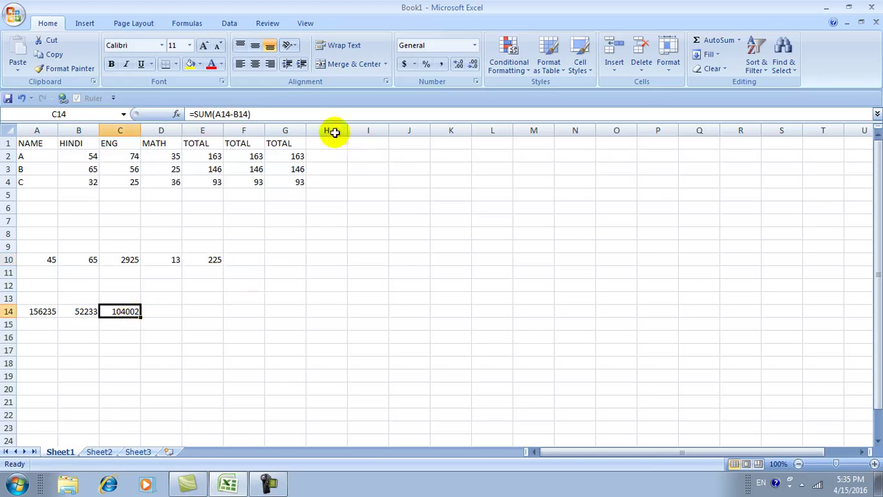
Clear the practice cells A9:G16.
left_click_drag(38, 245, 302, 341)
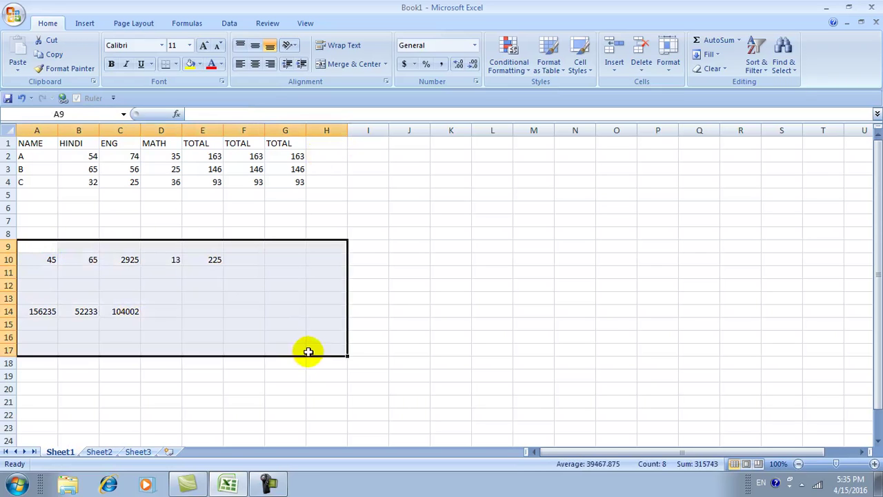
key("Delete")
left_click(327, 350)
left_click(325, 144)
left_click(325, 144)
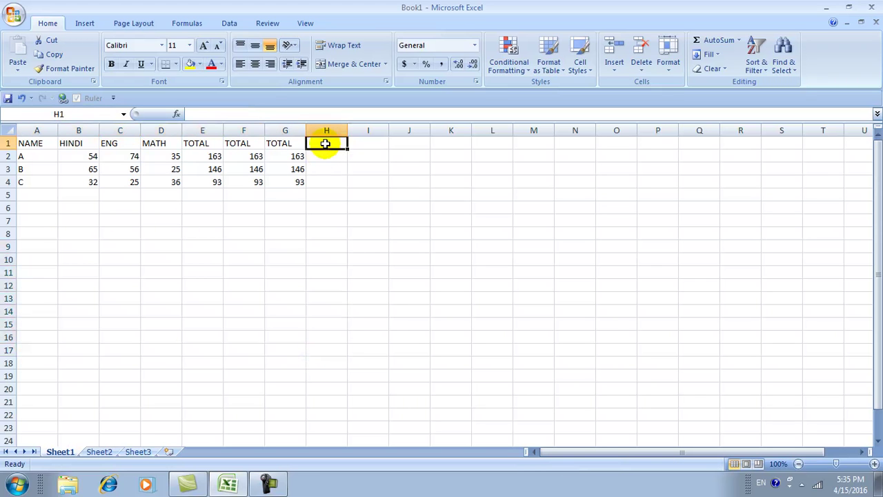
Enter the heading MAX in H1.
type("MAX")
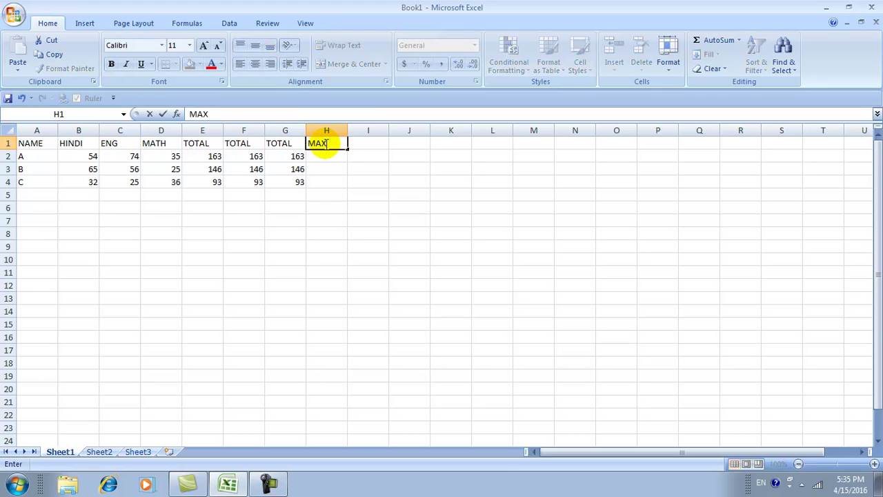
key("Return")
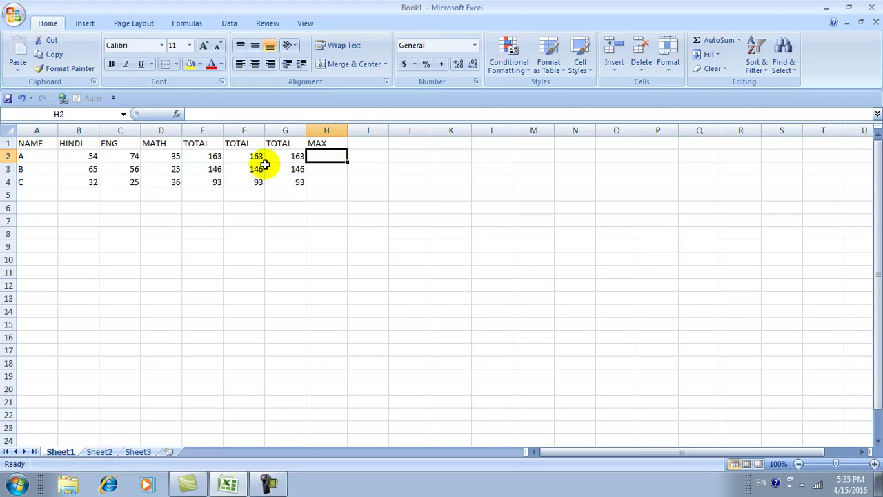
Enter =MAX(E2:E4) in H2 so it shows 163.
type("=")
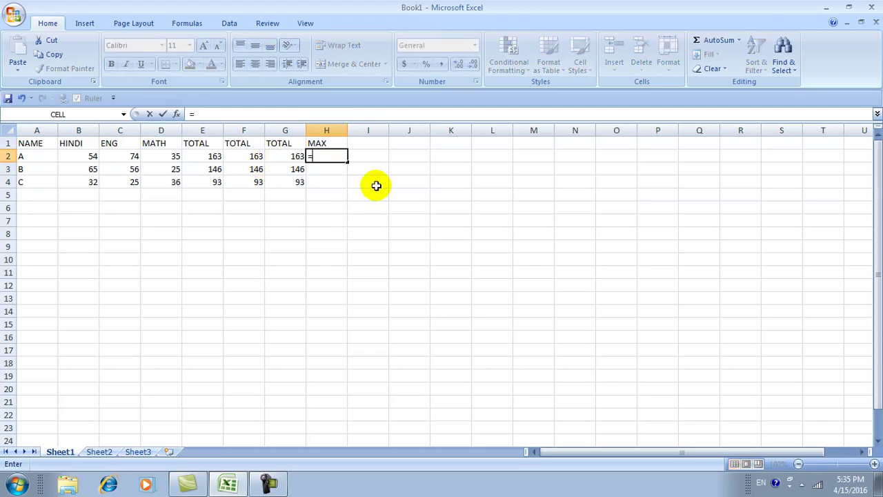
type("MAX")
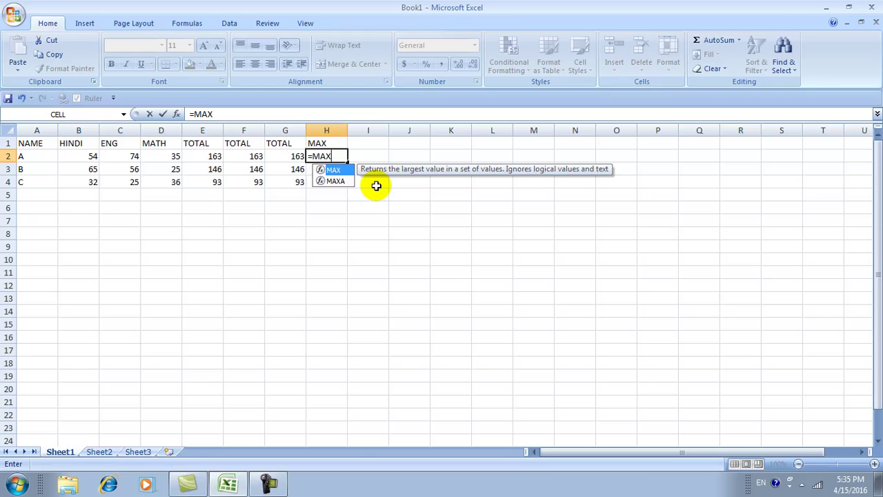
double_click(334, 167)
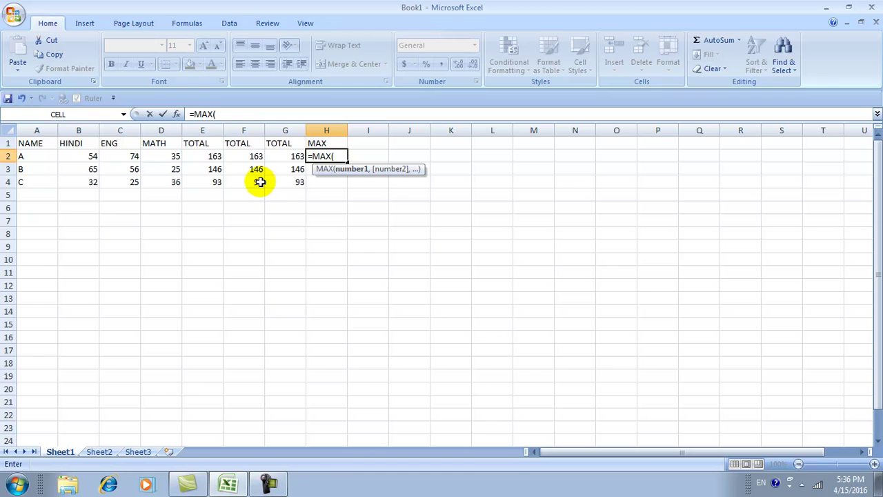
left_click_drag(207, 156, 207, 180)
mouse_move(245, 156)
left_mouse_down()
mouse_move(251, 180)
mouse_move(282, 180)
left_mouse_up()
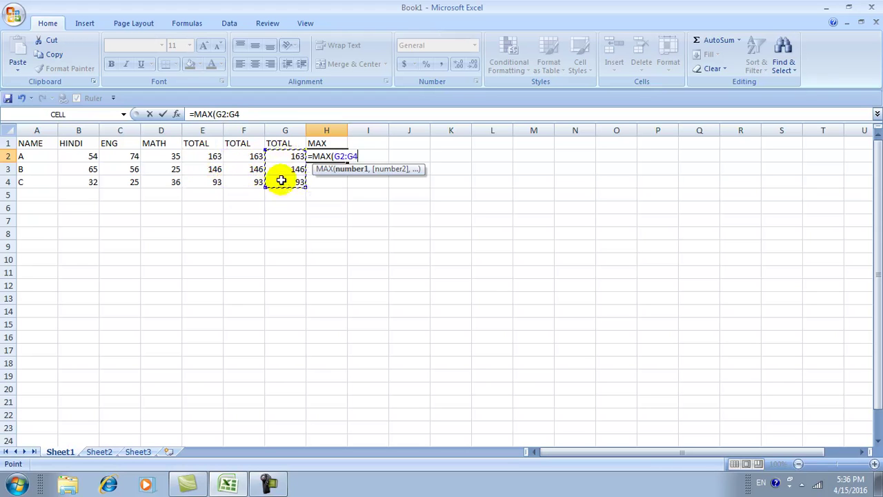
left_click_drag(200, 167, 202, 182)
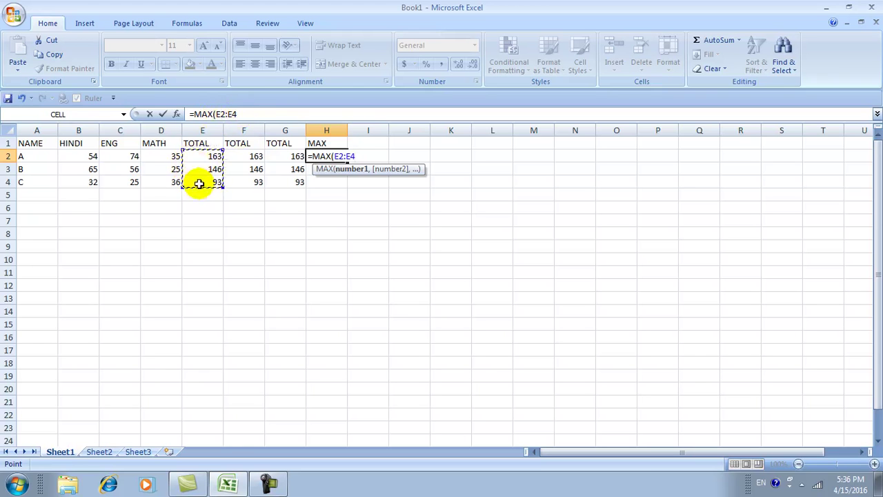
left_click(250, 115)
type(")")
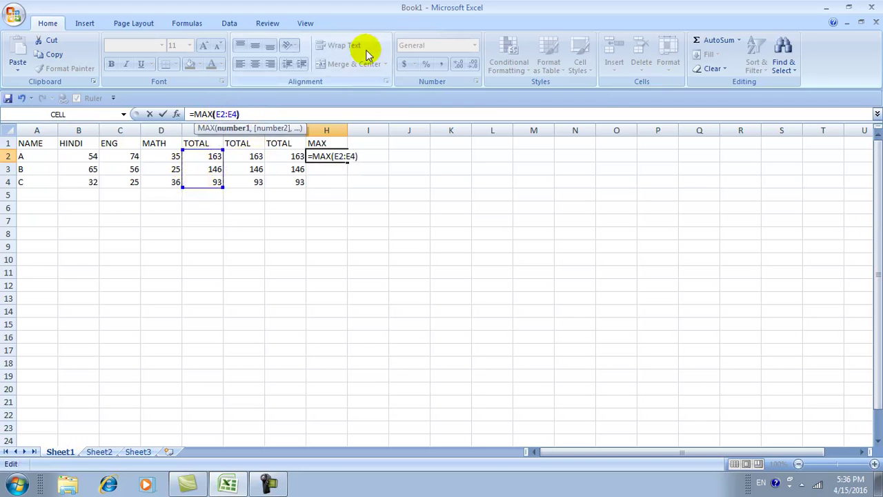
key("Return")
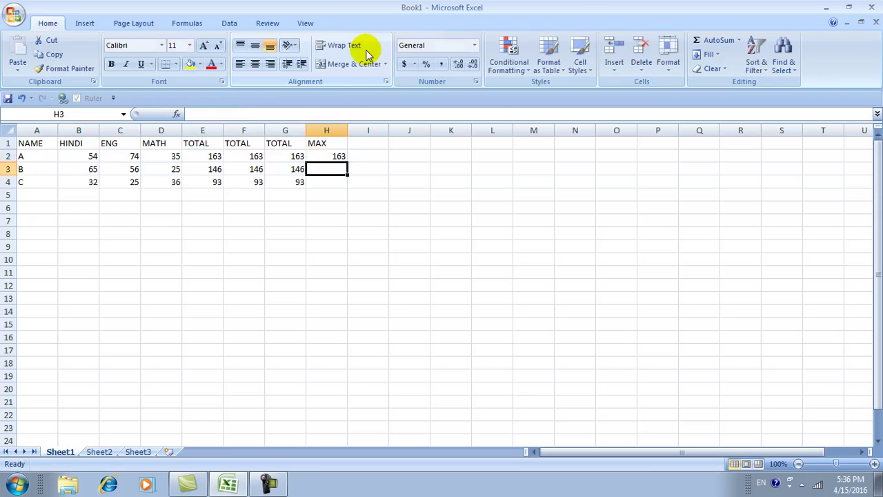
Set student B's MATH mark to 95 and review the totals and MAX result.
left_click(323, 156)
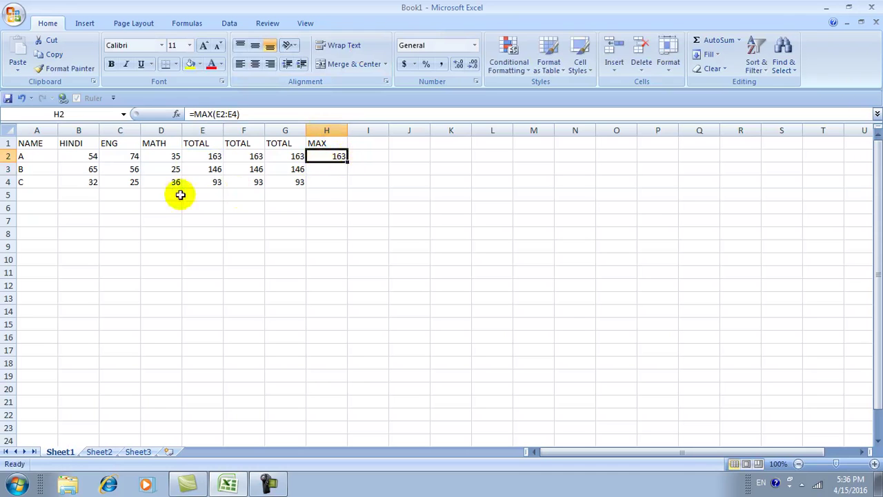
left_click(169, 172)
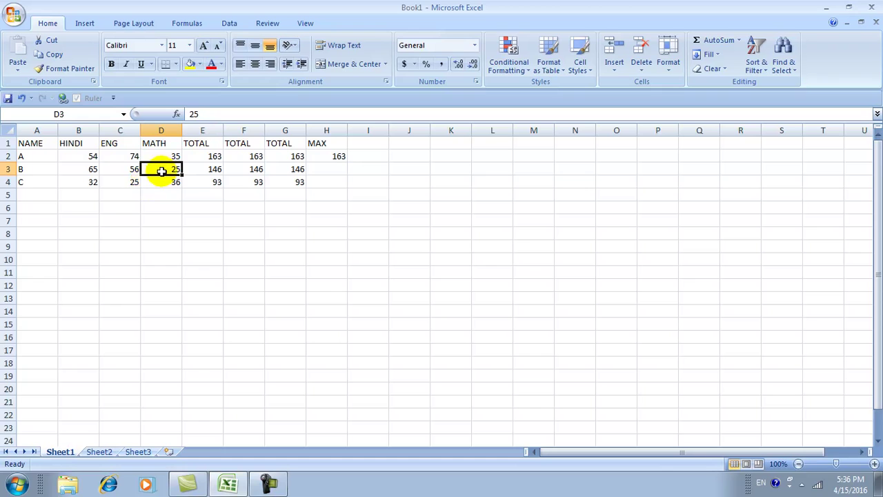
type("9")
key("Return")
left_click(162, 168)
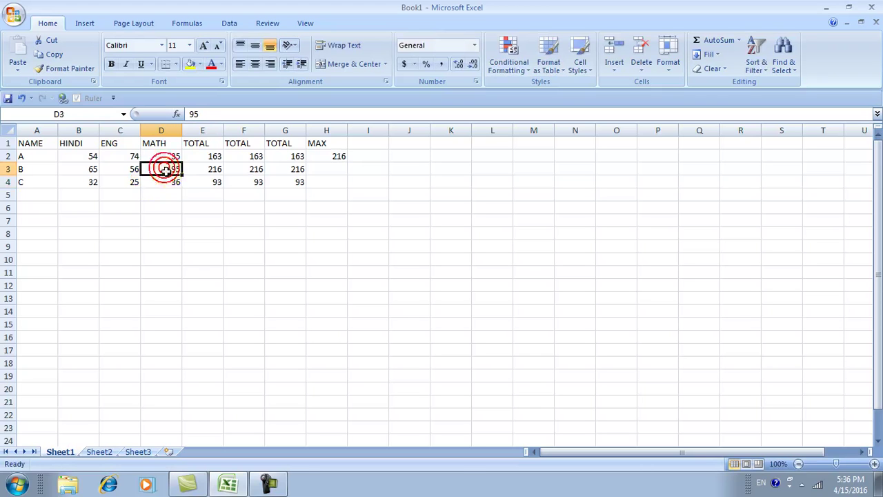
left_click(205, 170)
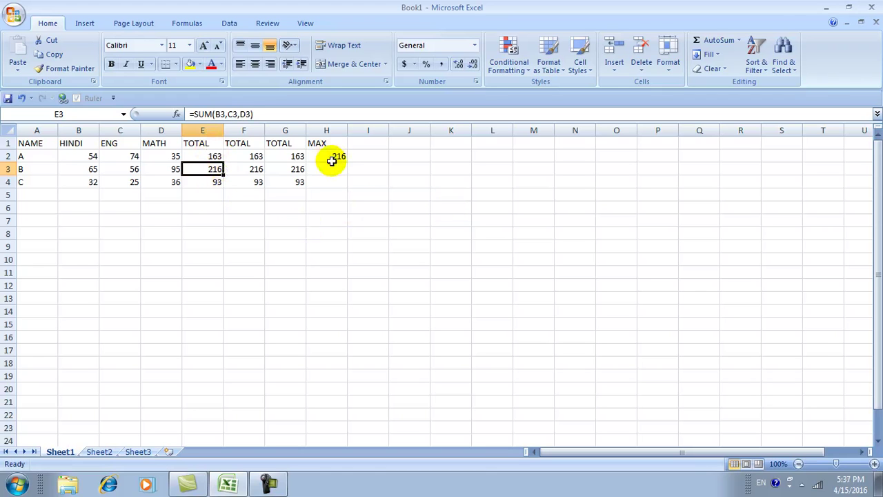
left_click(201, 156)
left_click(207, 169)
left_click(203, 184)
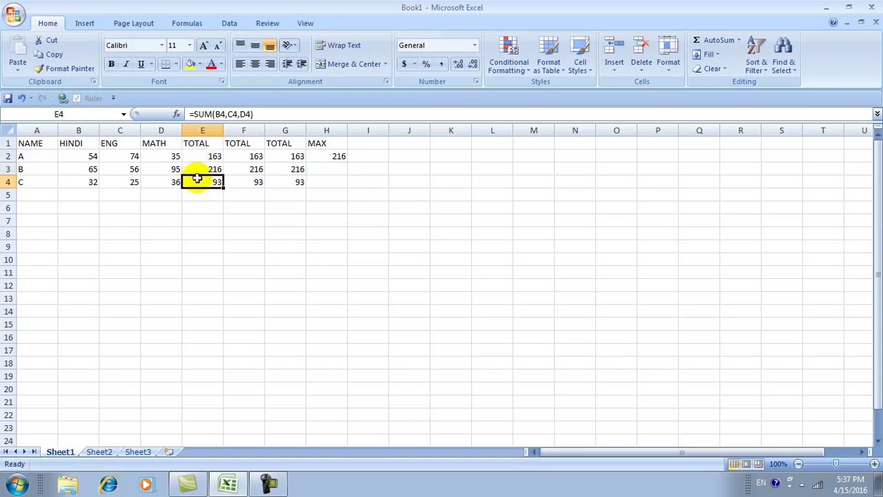
left_click(332, 155)
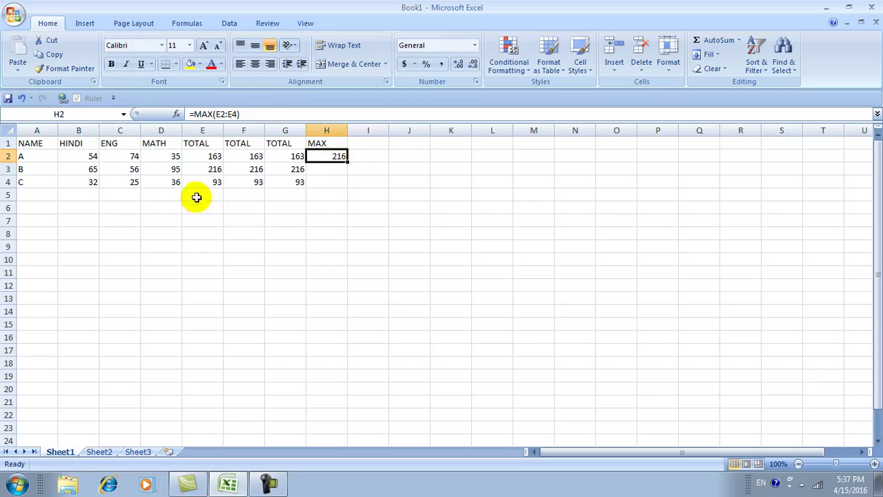
Set student C's ENG and HINDI marks to 95 and confirm MAX shows 226.
left_click(111, 181)
type("9")
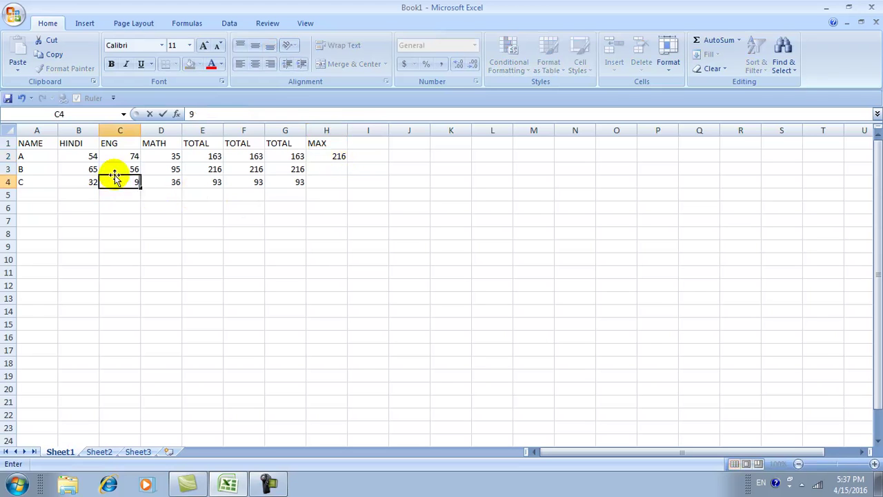
key("Left")
type("95")
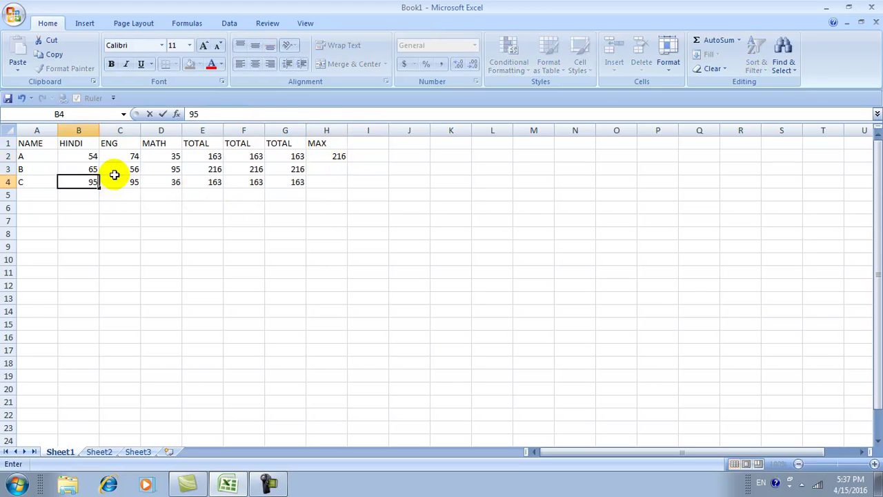
key("Return")
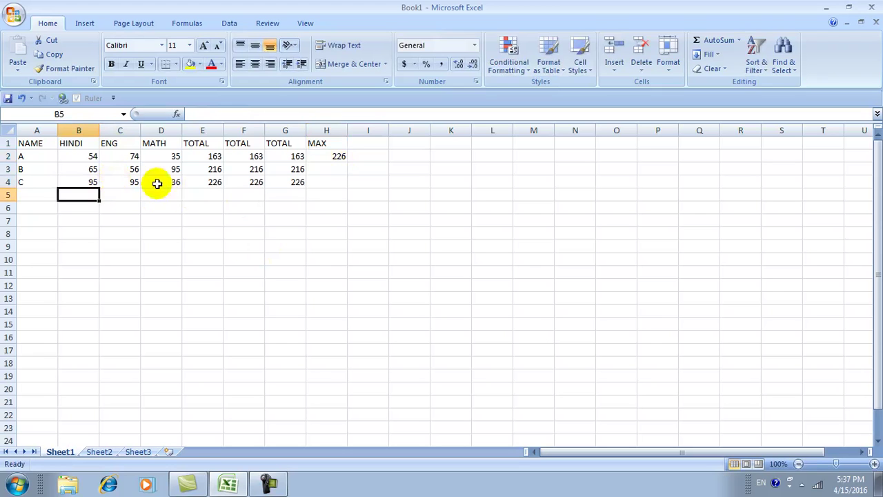
left_click(204, 185)
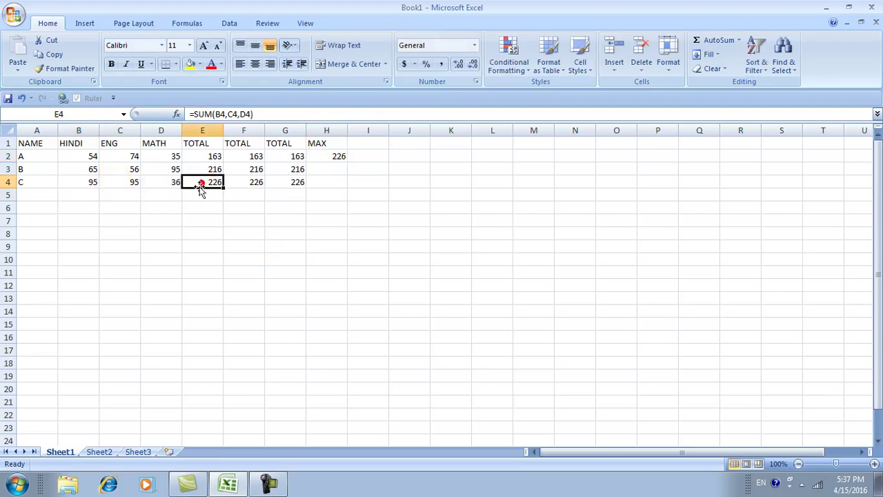
left_click(338, 159)
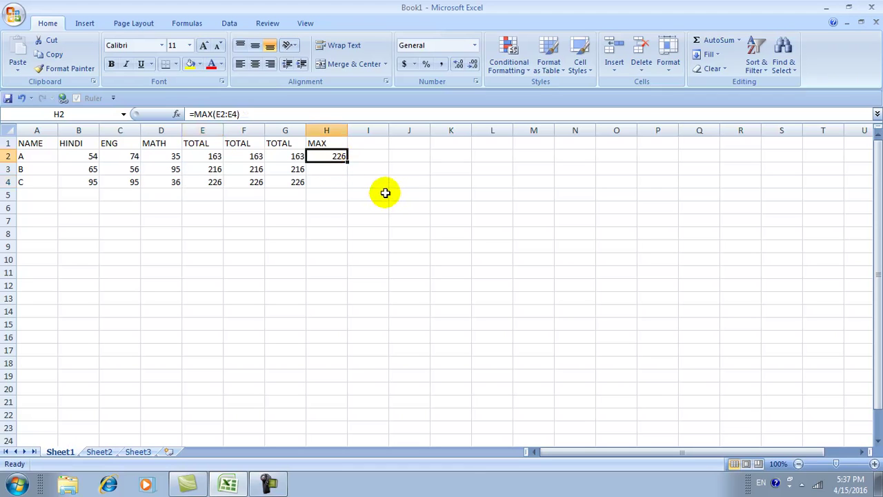
Enter the heading MIN in I1 beside MAX.
left_click(374, 143)
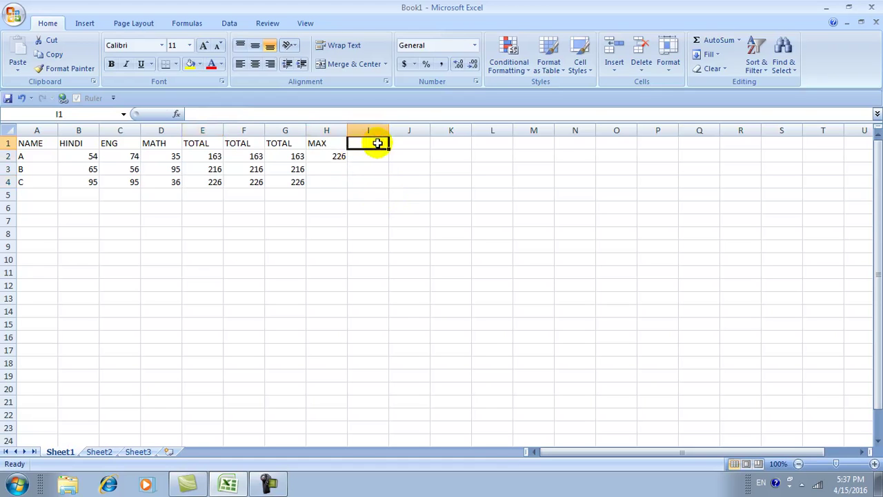
type("MIN")
key("Return")
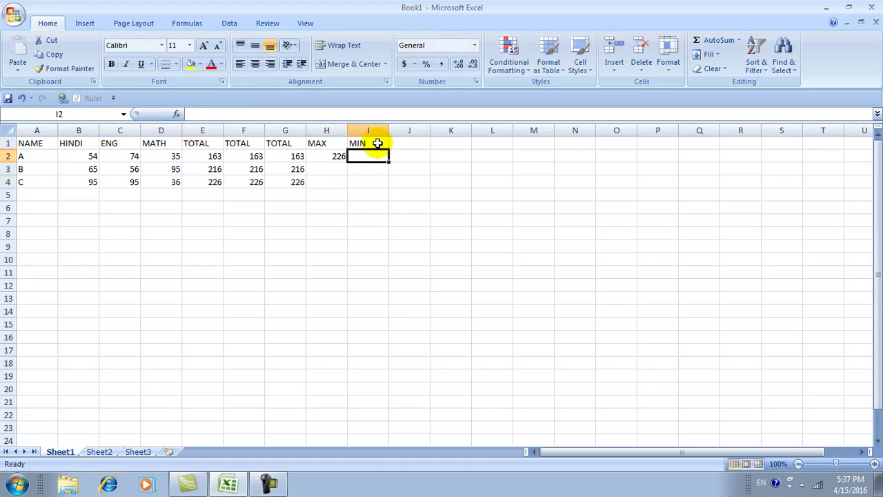
Enter =MIN(E2:E4) in I2 so it shows 163.
type("=MIN")
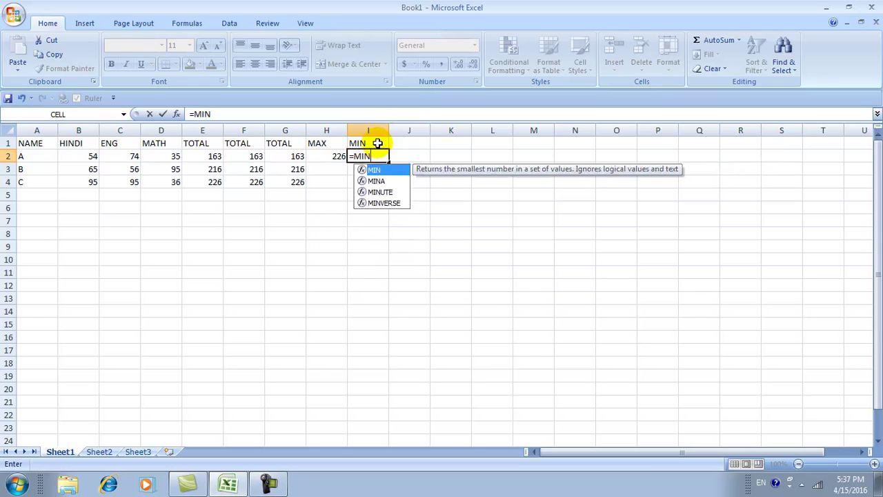
type("(")
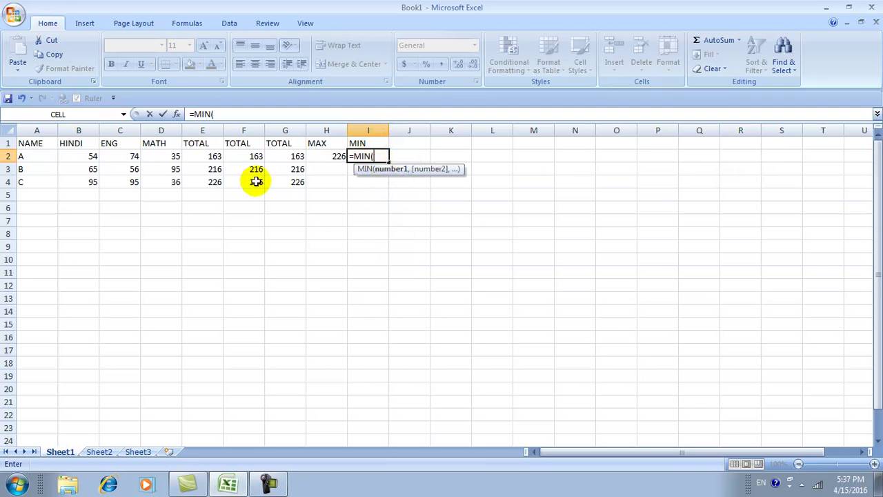
left_click_drag(202, 156, 210, 182)
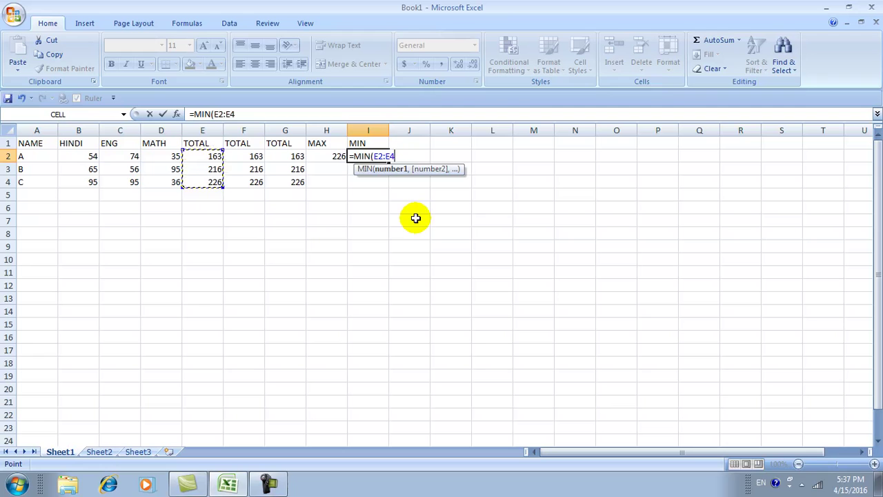
type(")")
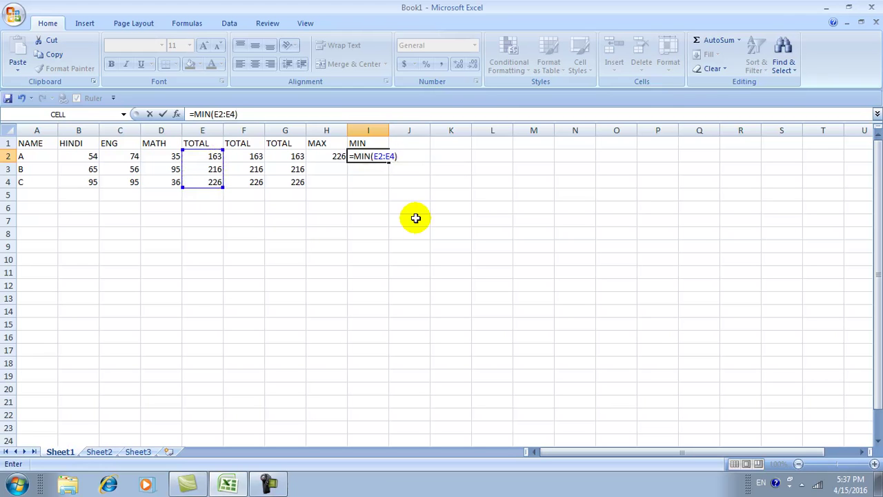
key("Return")
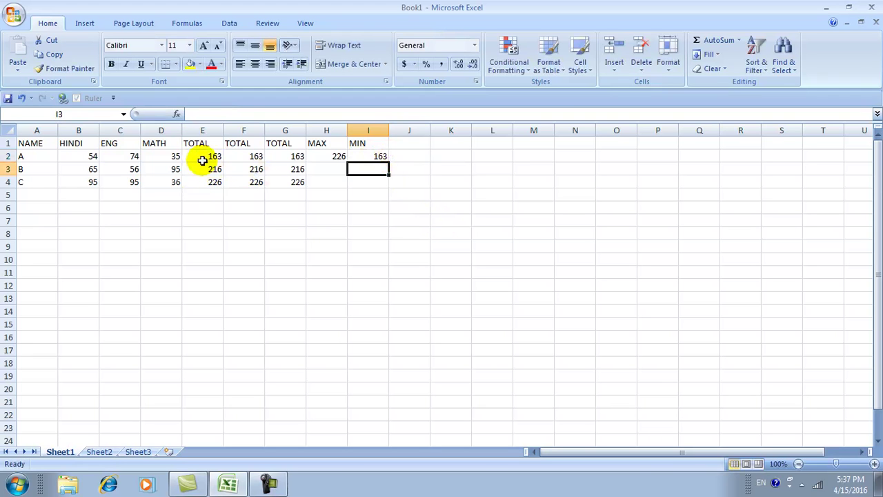
Set student A's MATH and ENG marks to 95.
left_click(127, 183)
left_click(164, 156)
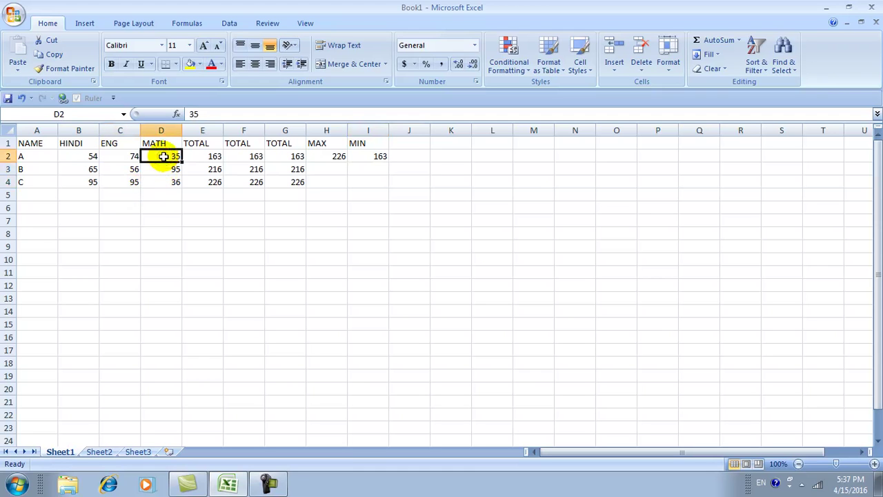
type("9")
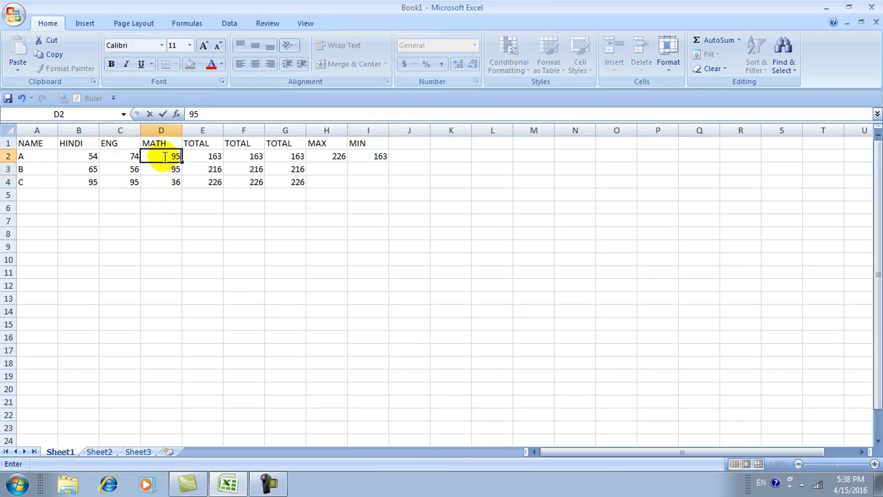
key("Left")
type("95")
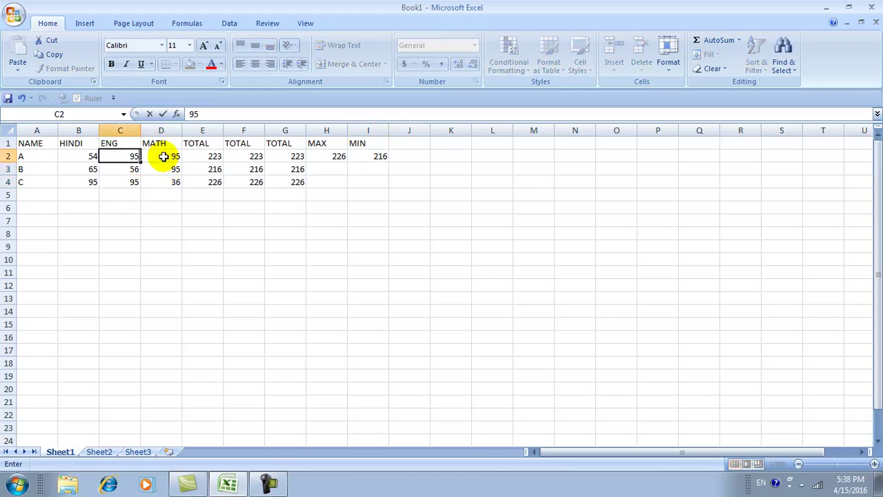
key("Left")
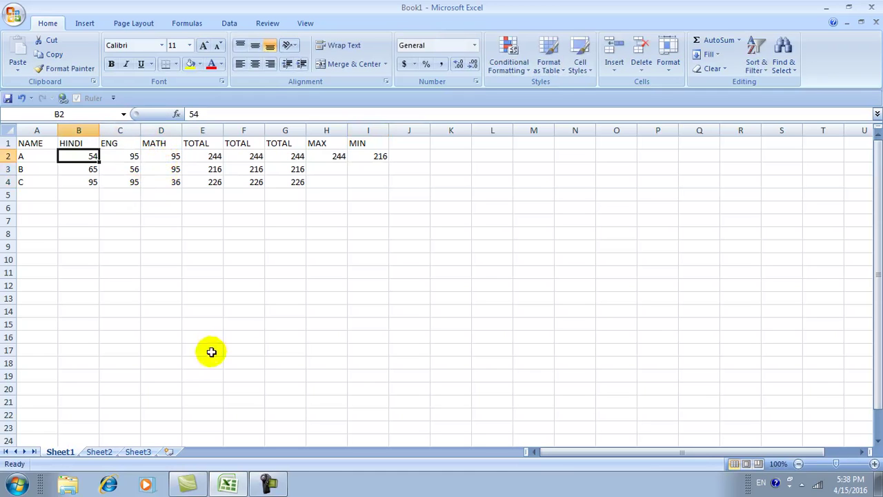
Check the updated totals, with MAX at 244 and MIN at 216.
left_click(205, 338)
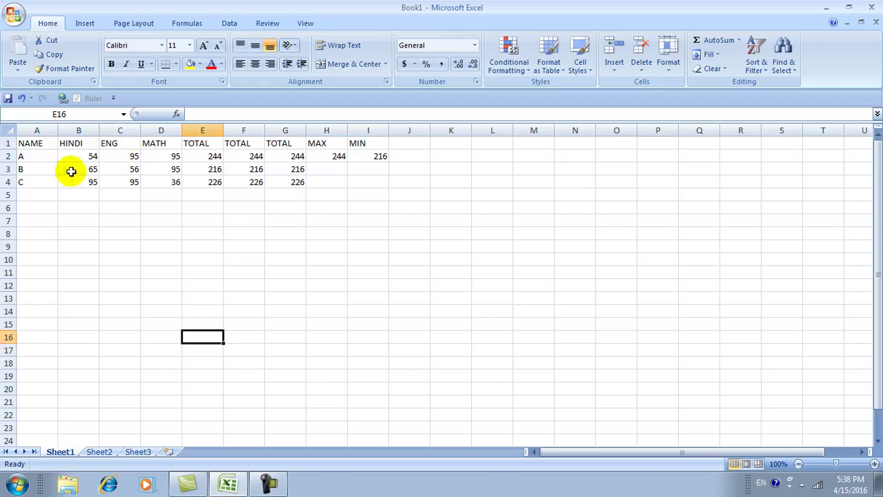
left_click(236, 170)
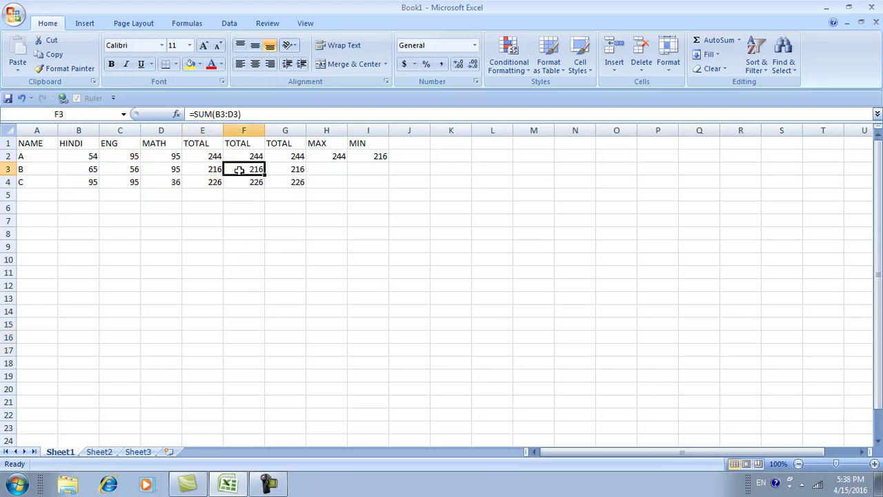
left_click(369, 156)
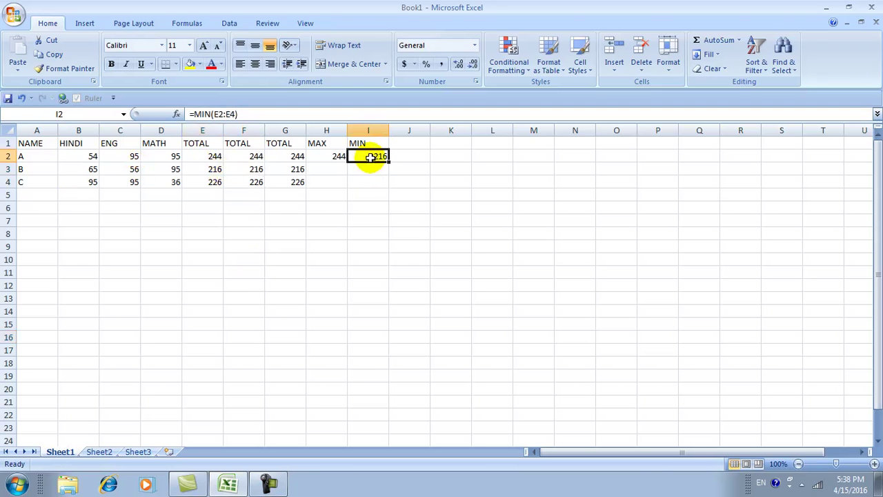
left_click(318, 145)
left_click(356, 143)
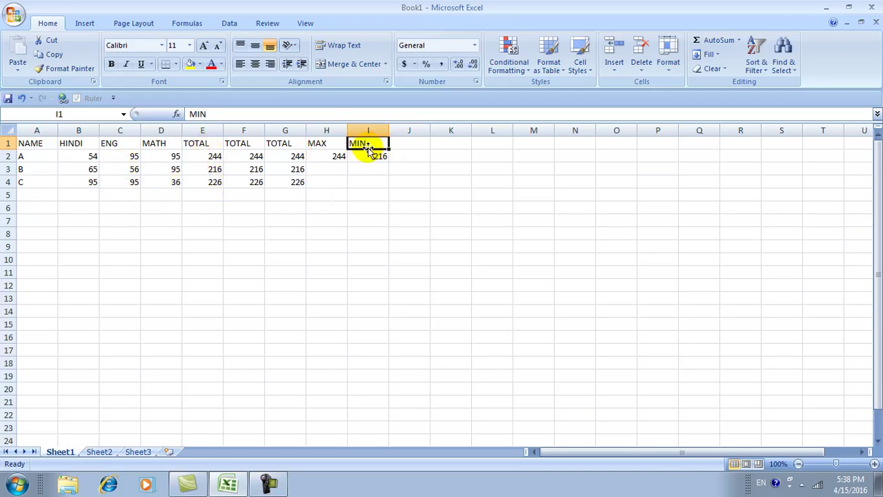
left_click(801, 484)
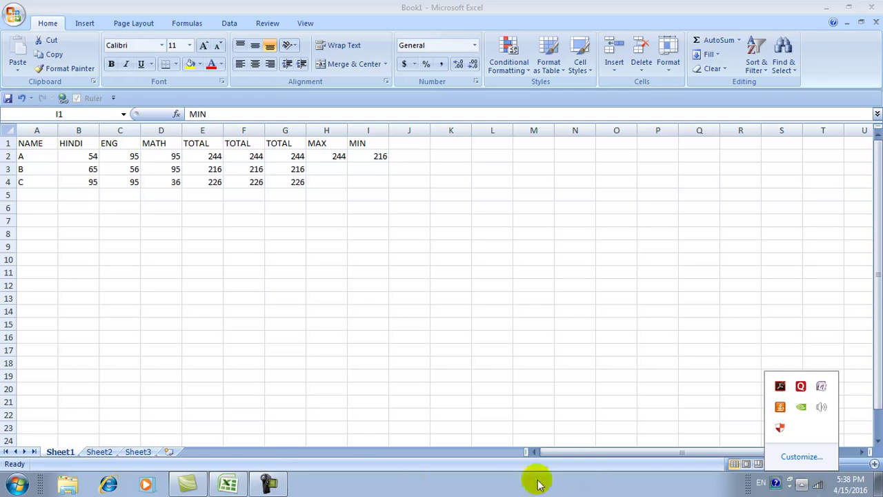
left_click(269, 484)
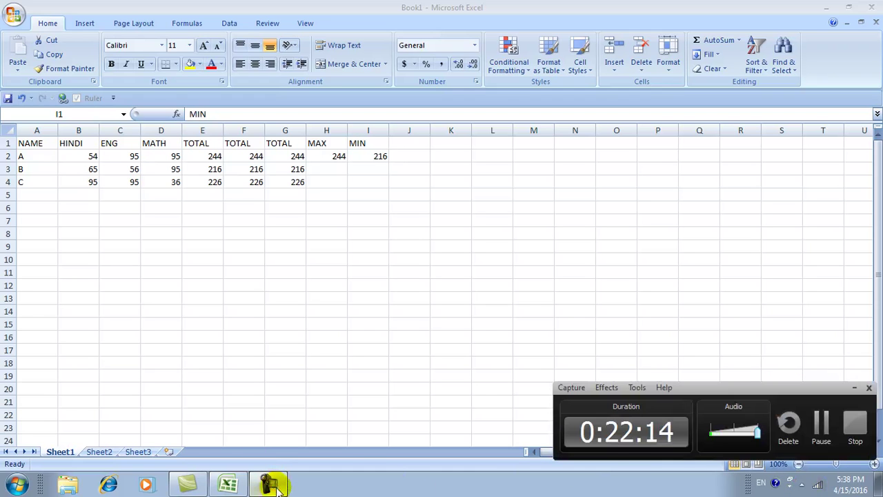